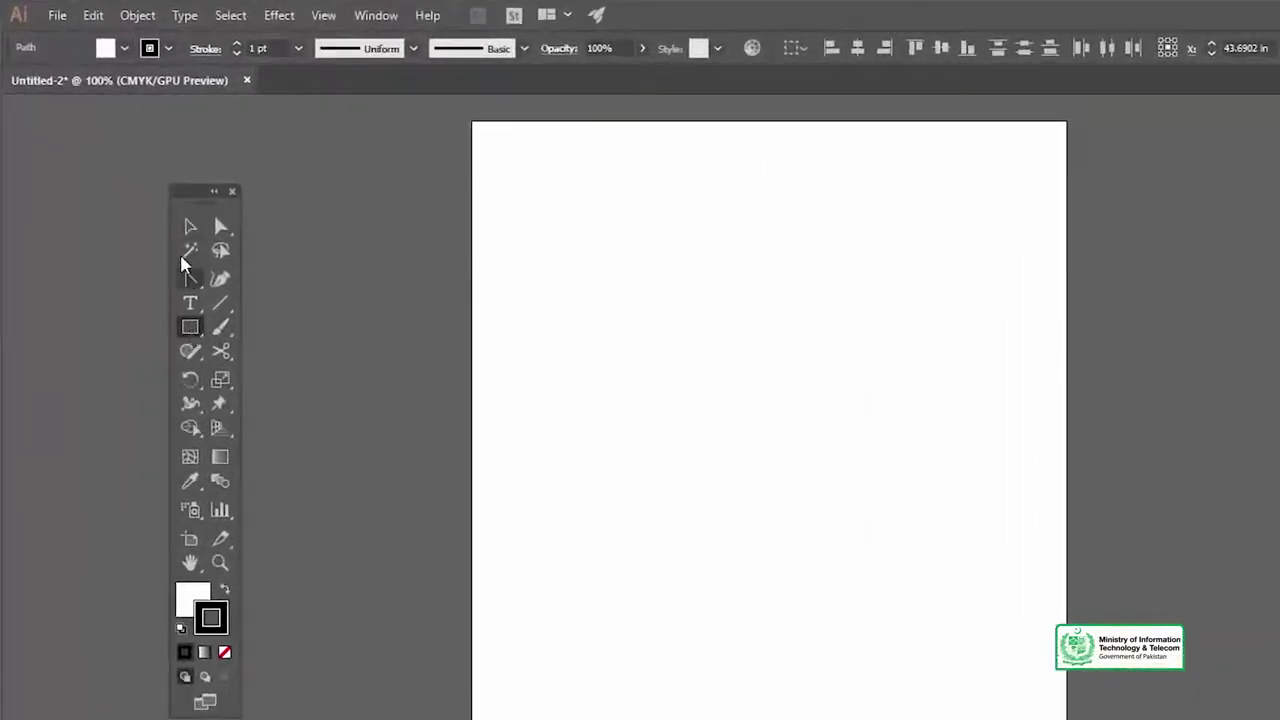
Draw a wide 3.31 × 1.69 in rectangle and move it up near the top of the artboard.
drag(194, 193, 198, 194)
click(195, 327)
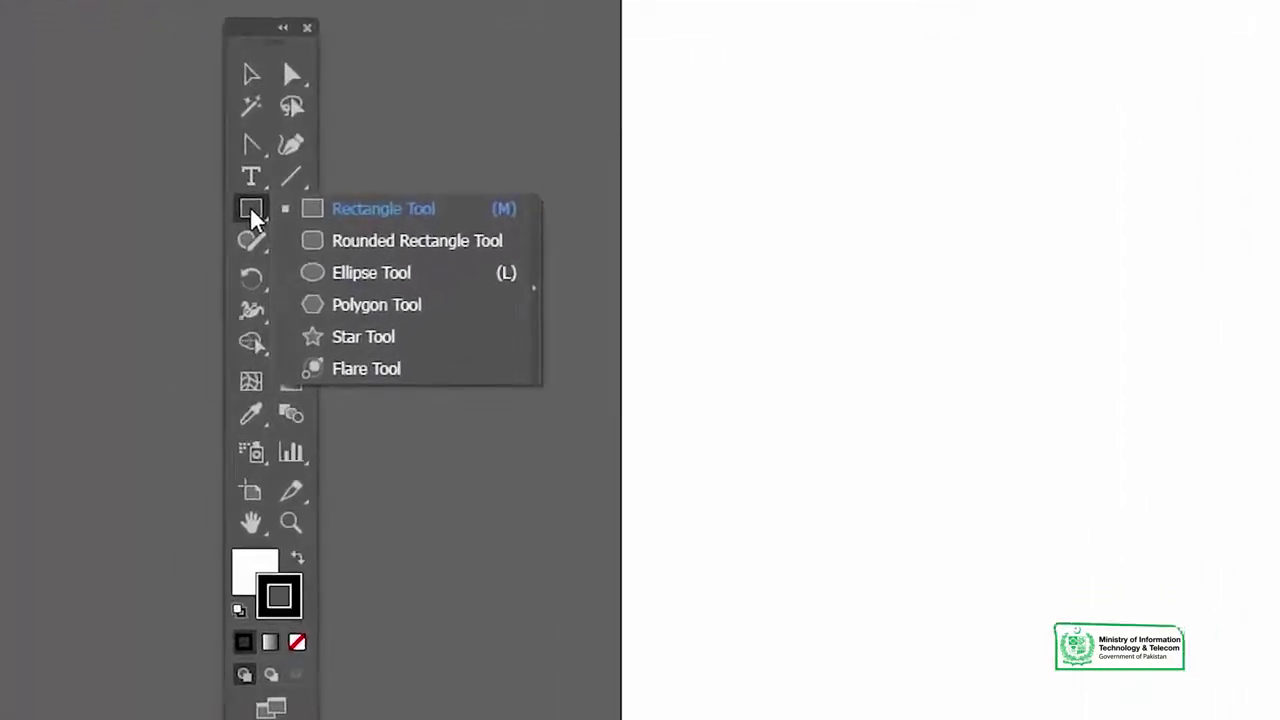
click(251, 210)
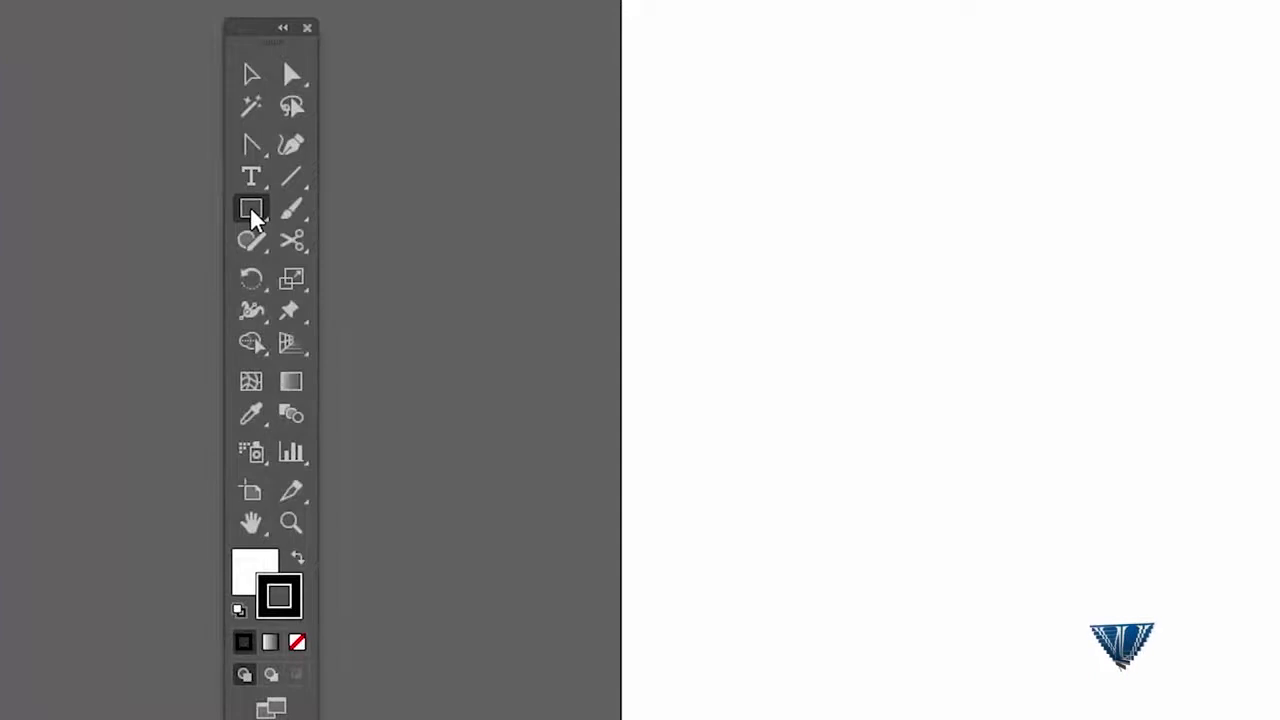
click(251, 212)
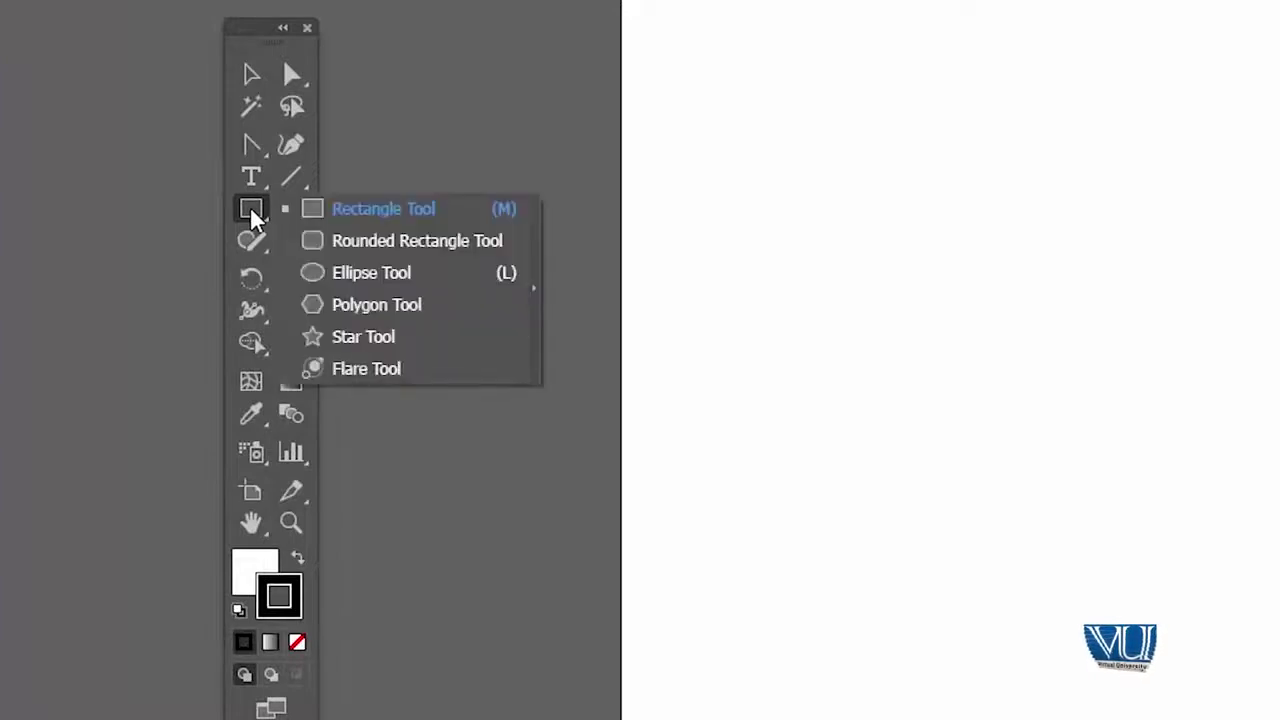
click(369, 210)
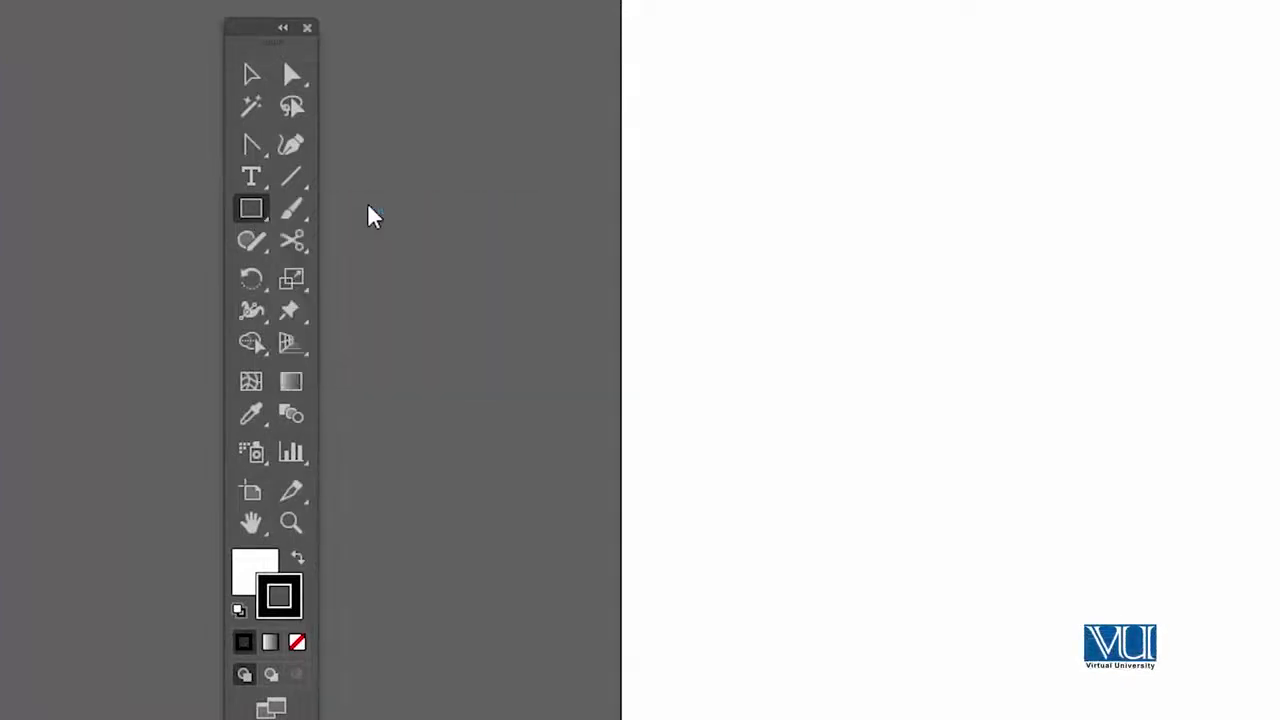
click(252, 212)
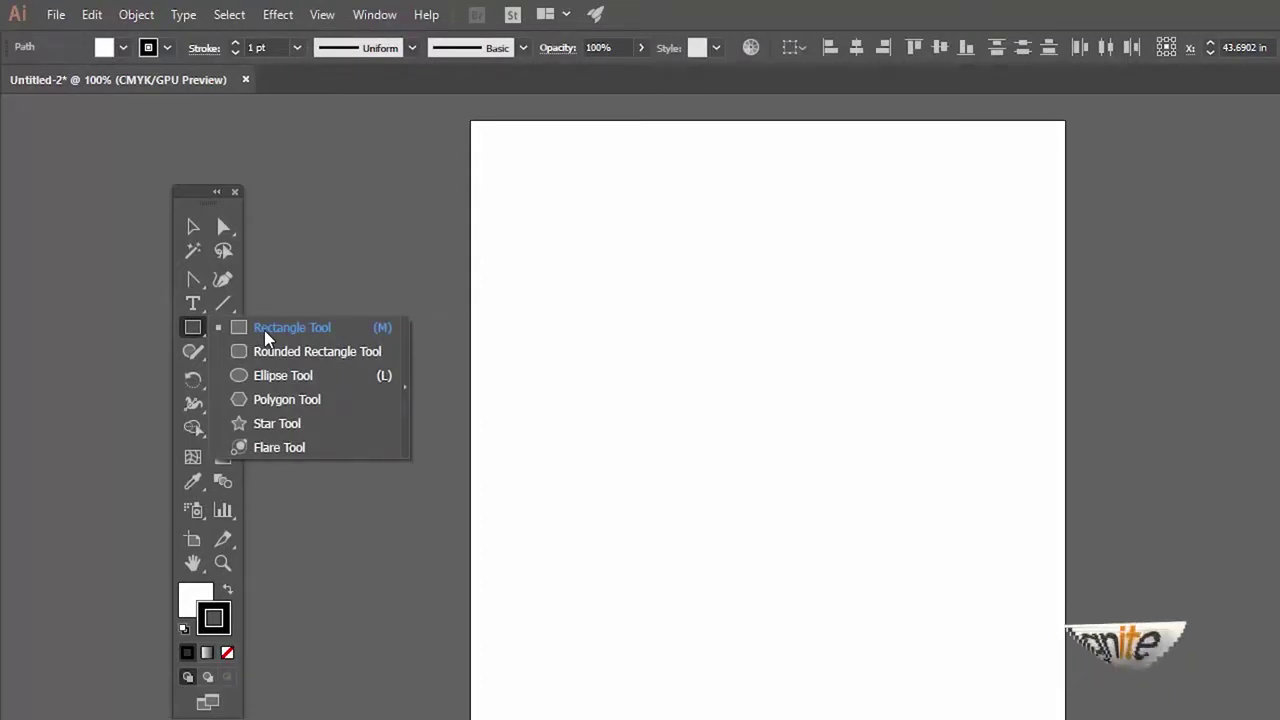
click(266, 339)
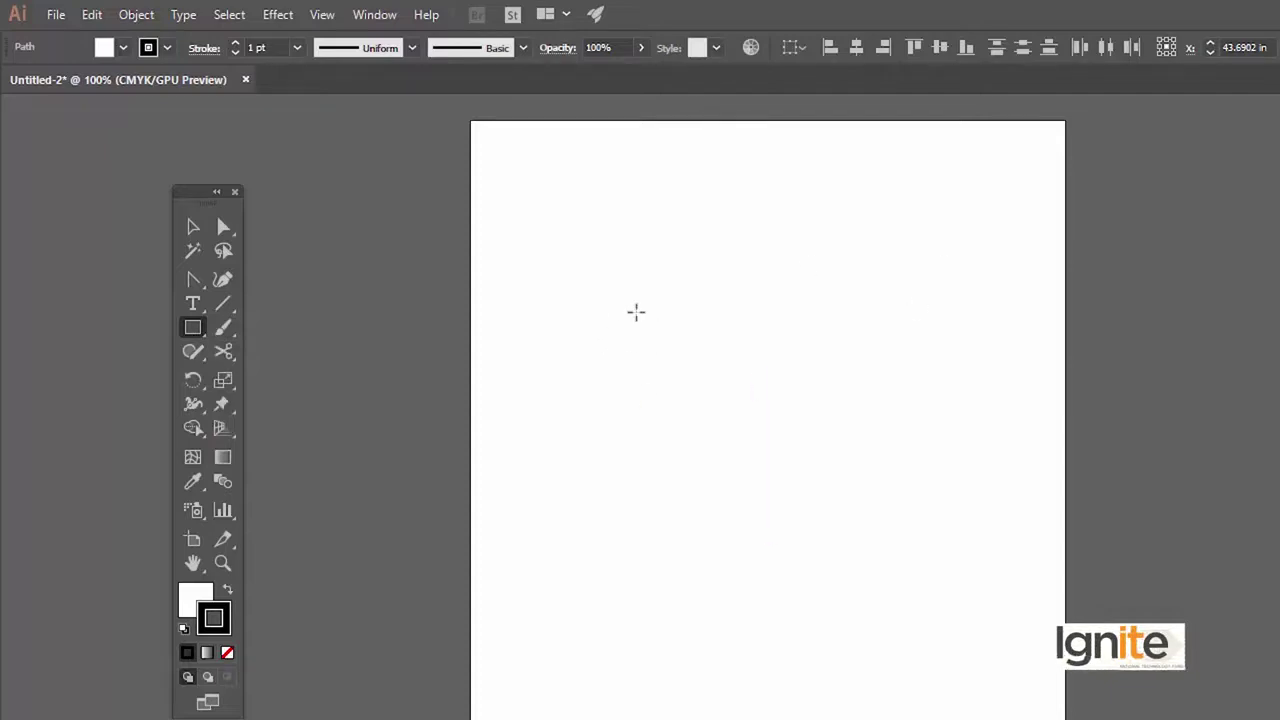
mouse_move(664, 341)
mouse_down()
mouse_move(754, 437)
mouse_move(874, 433)
mouse_up()
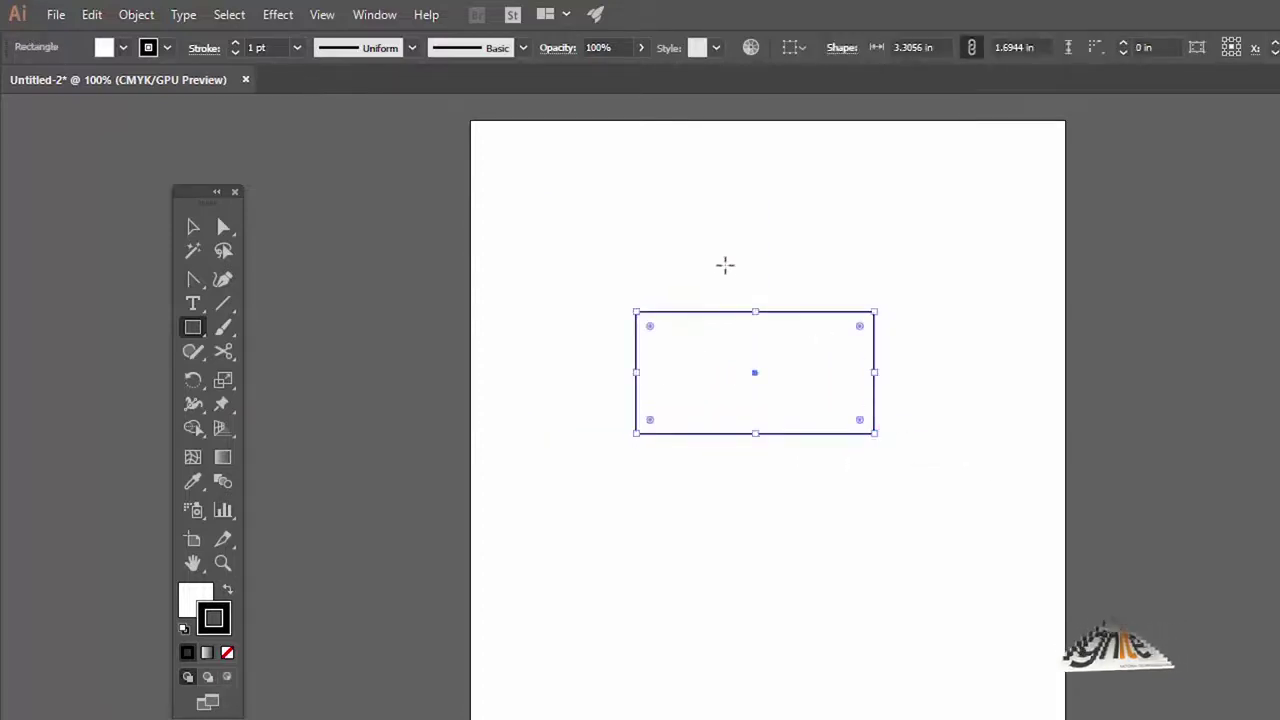
key(v)
drag(718, 315, 713, 272)
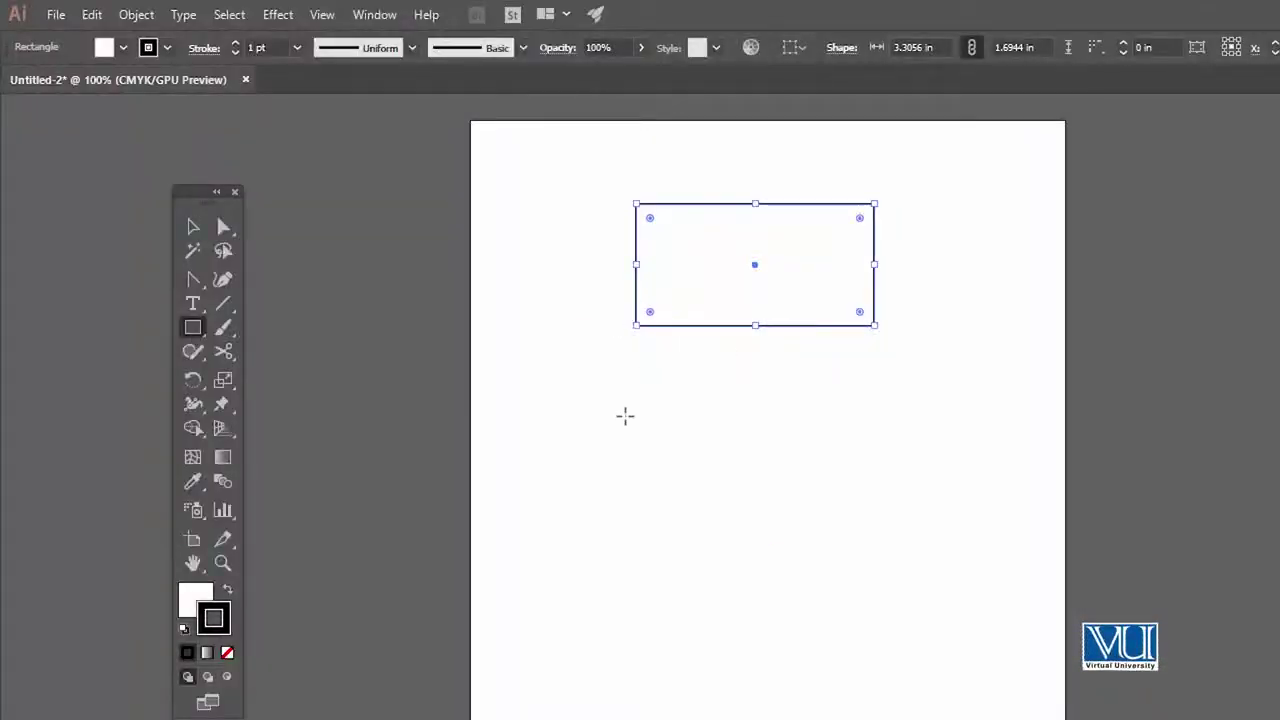
Draw a square below the rectangle, enlarge it to about 2.1 in, and move it below-left.
drag(630, 414, 753, 517)
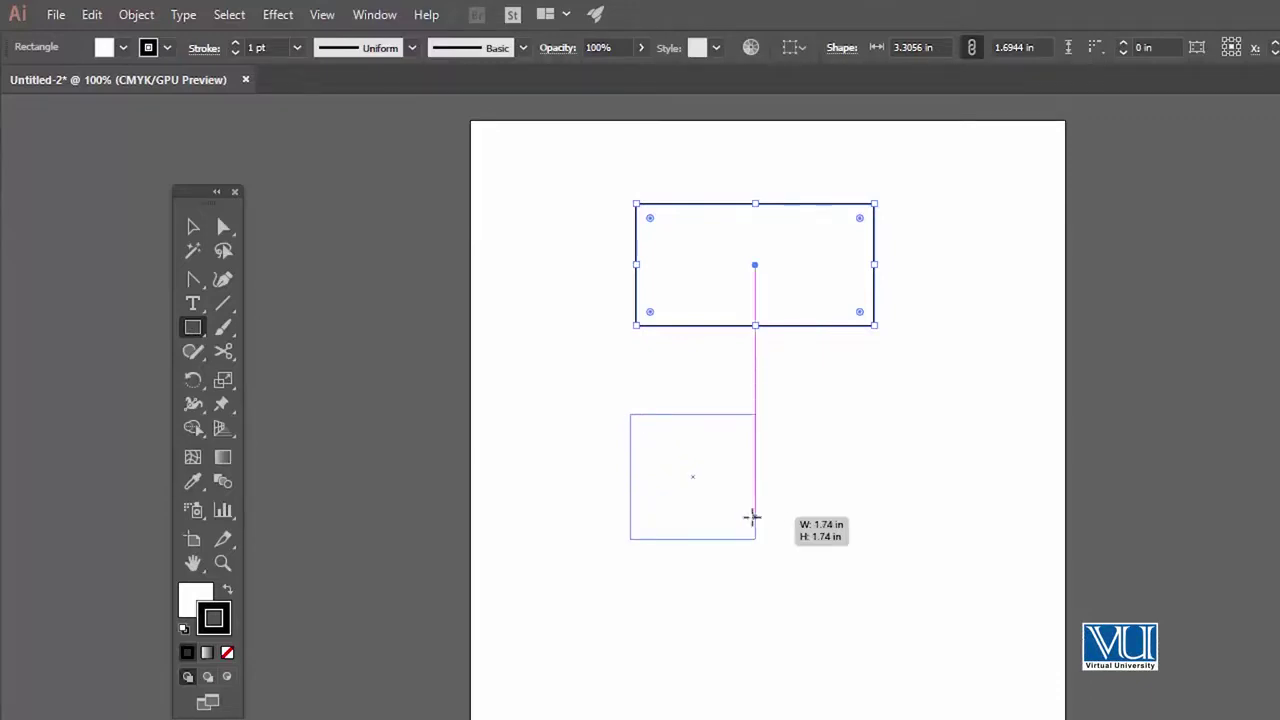
drag(753, 517, 753, 517)
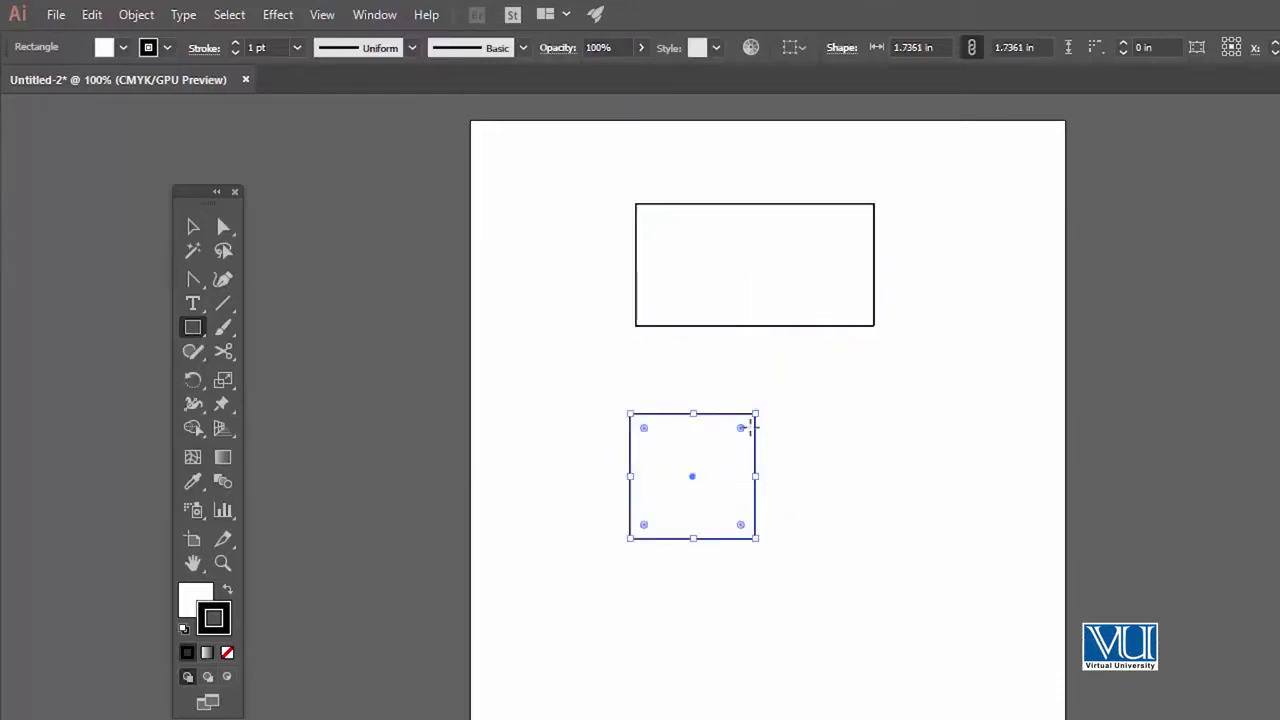
key(v)
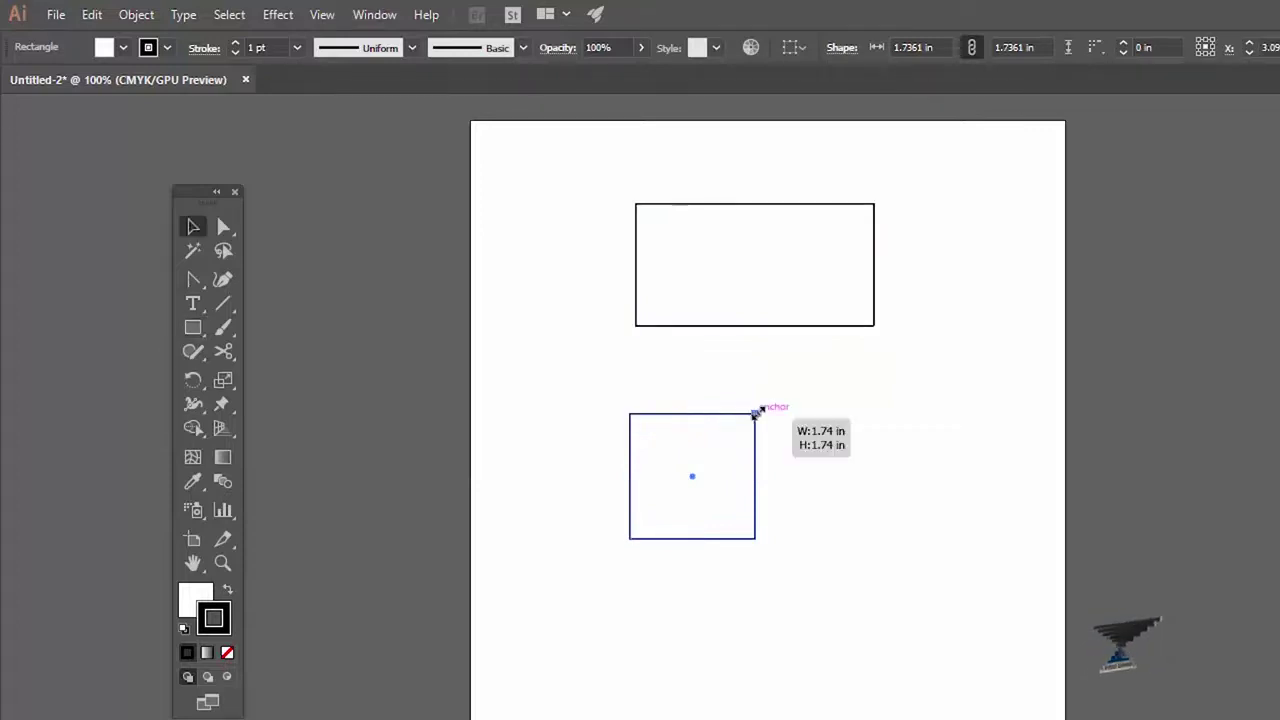
mouse_move(757, 411)
mouse_down()
mouse_move(810, 399)
mouse_move(789, 403)
mouse_up()
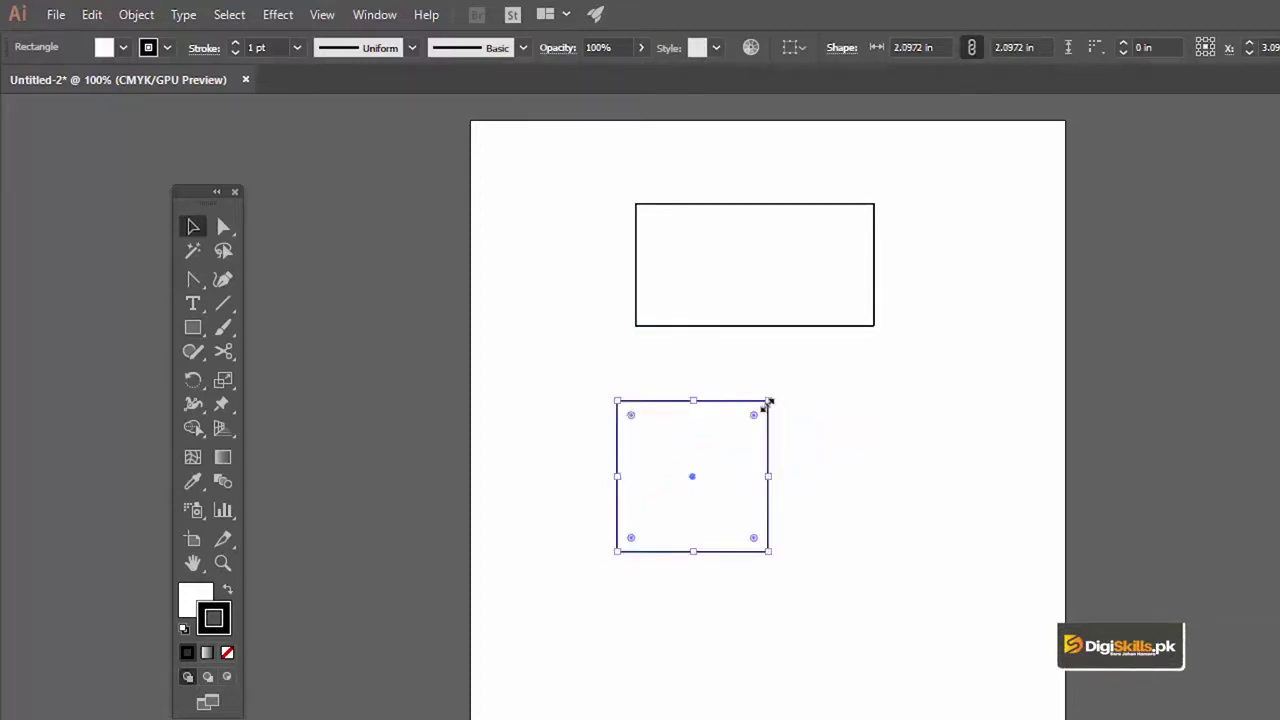
drag(715, 405, 681, 394)
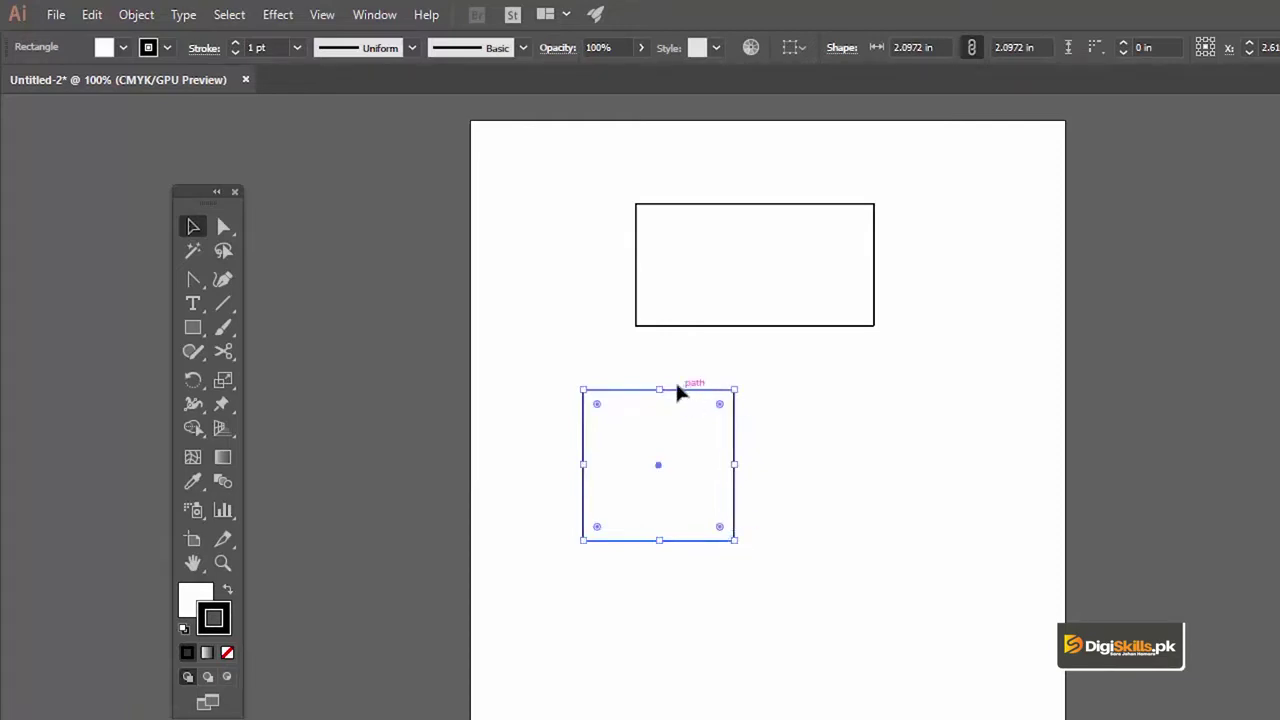
drag(677, 392, 656, 355)
click(678, 328)
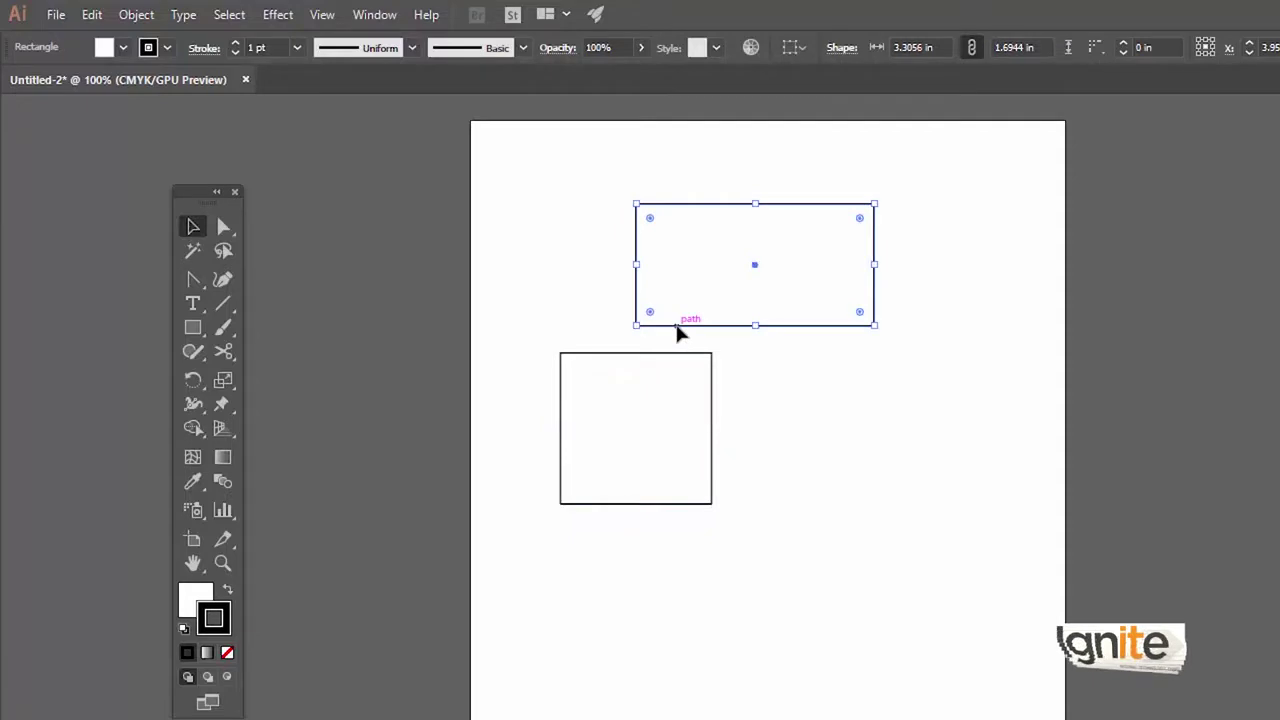
click(674, 363)
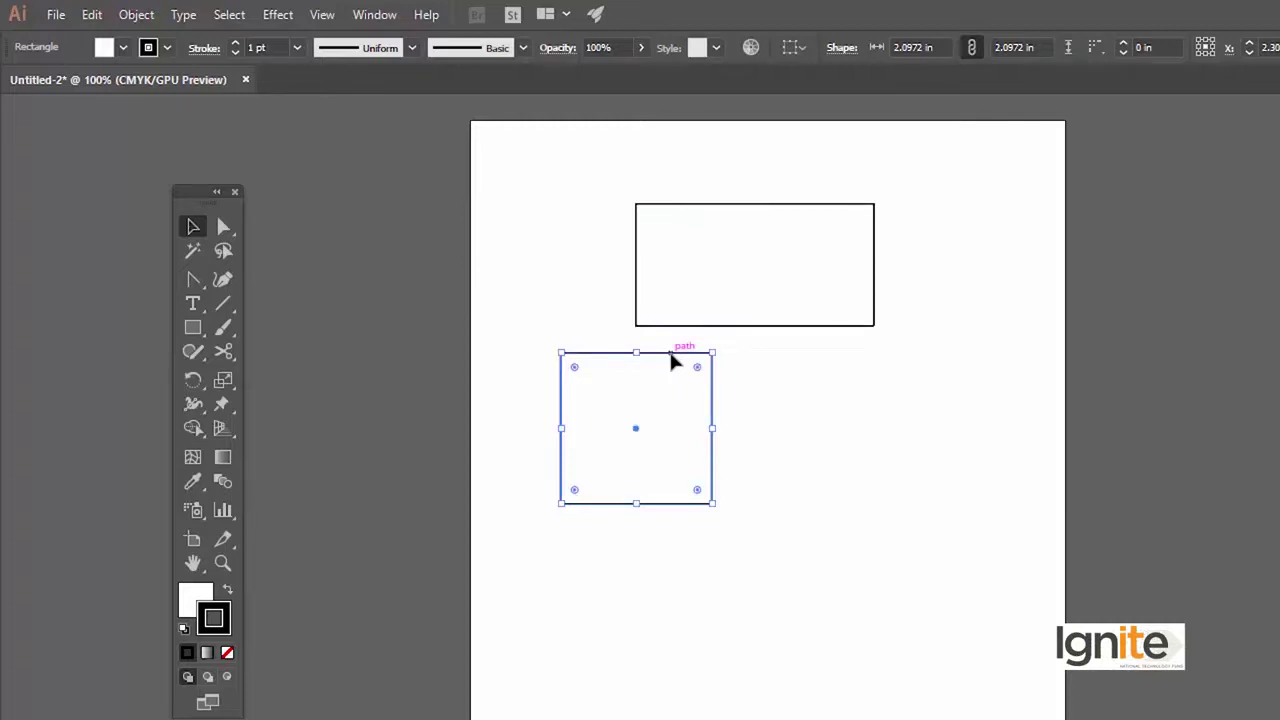
click(190, 332)
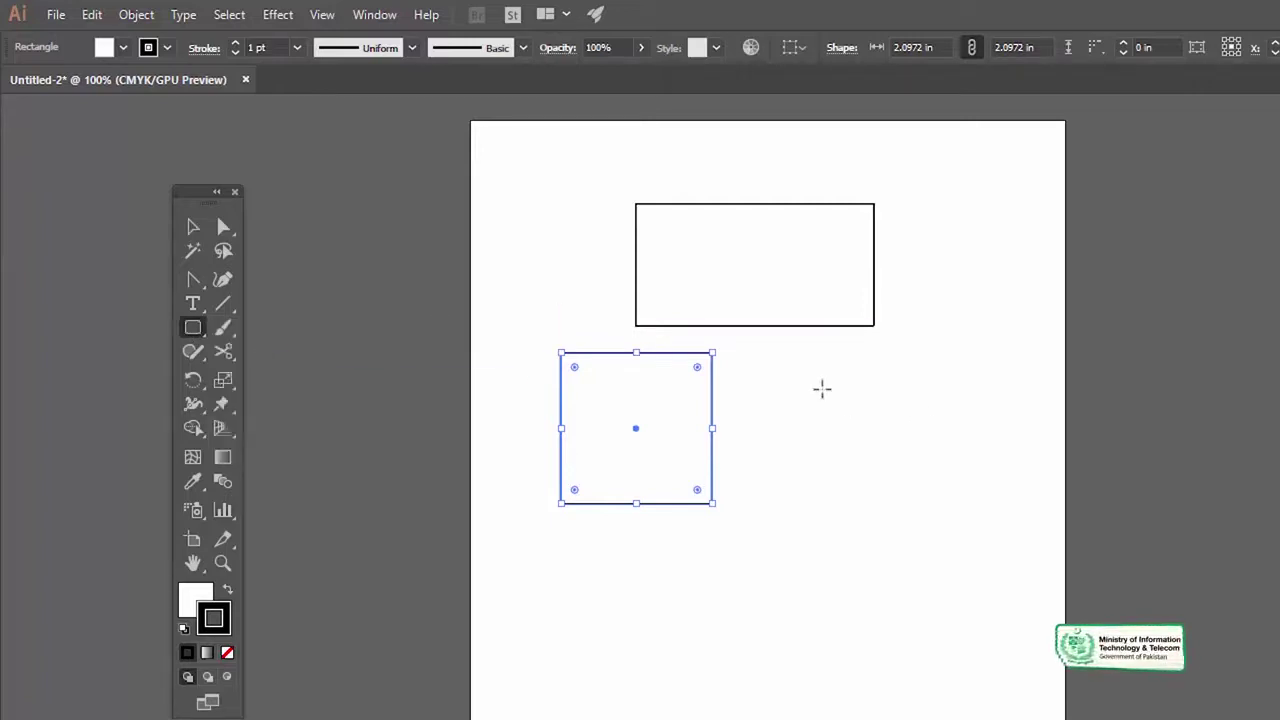
Draw a 1.79 in rounded square with 0.1667 in corners right of the square, nudging it into place.
drag(767, 375, 897, 503)
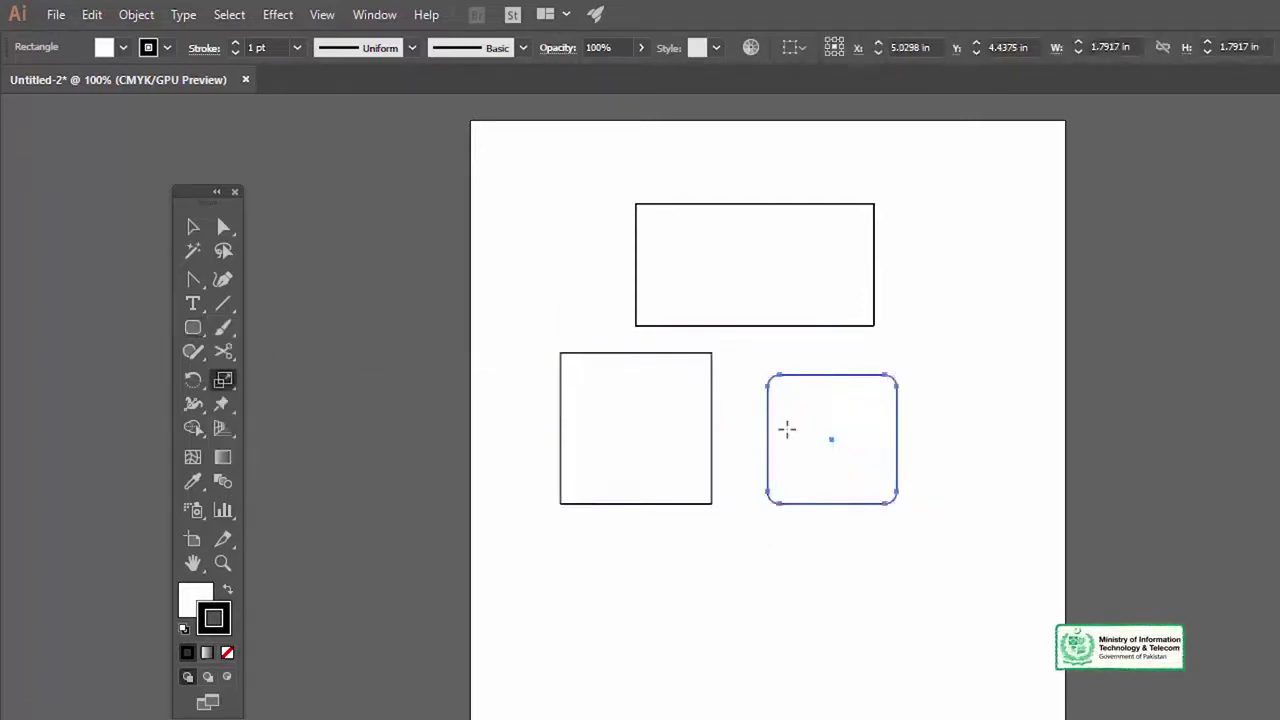
key(z)
click(752, 457)
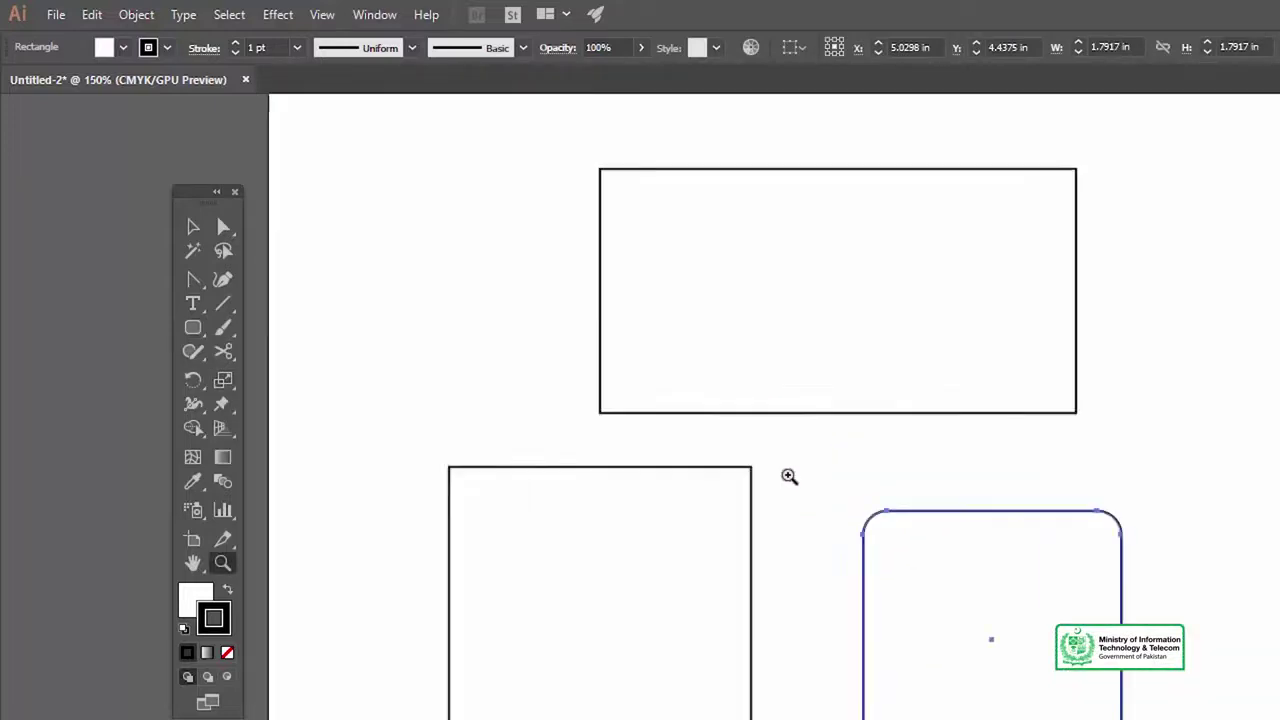
scroll(830, 560, down, 3)
click(843, 517)
key(v)
drag(767, 497, 891, 497)
drag(1029, 400, 1006, 345)
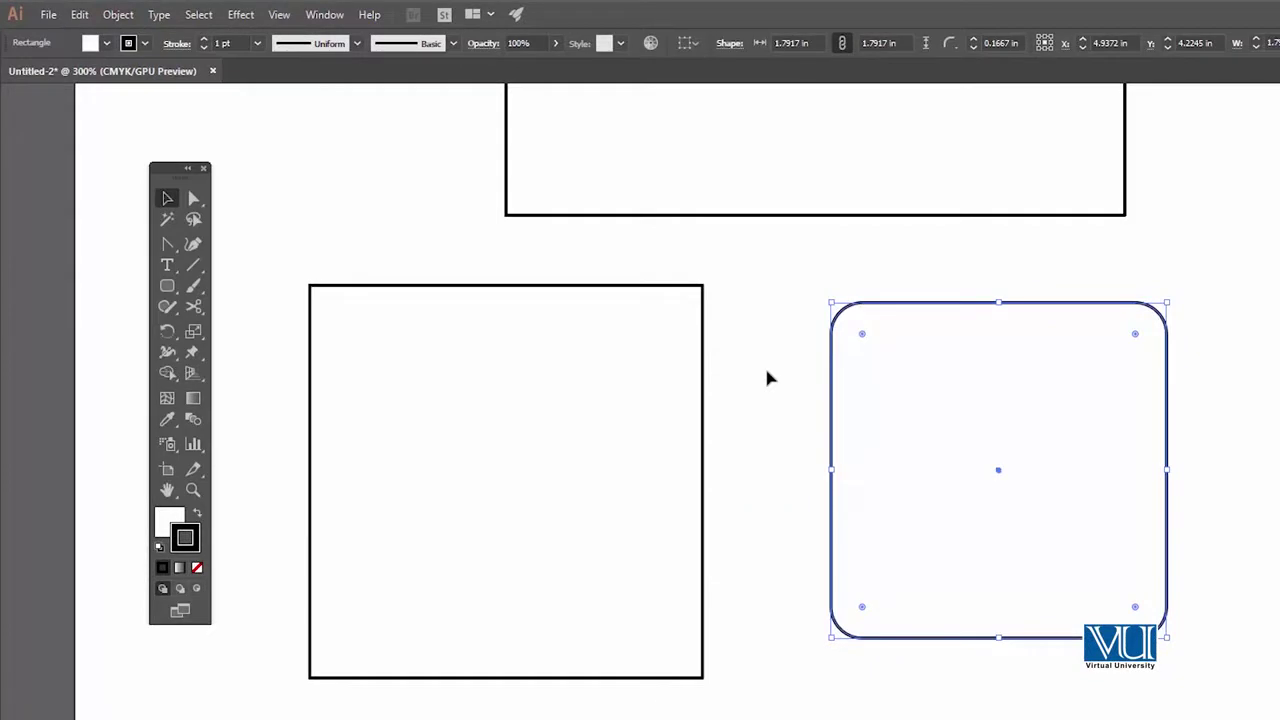
Zoom back out to 150% to see all three shapes.
key(z)
alt+click(723, 531)
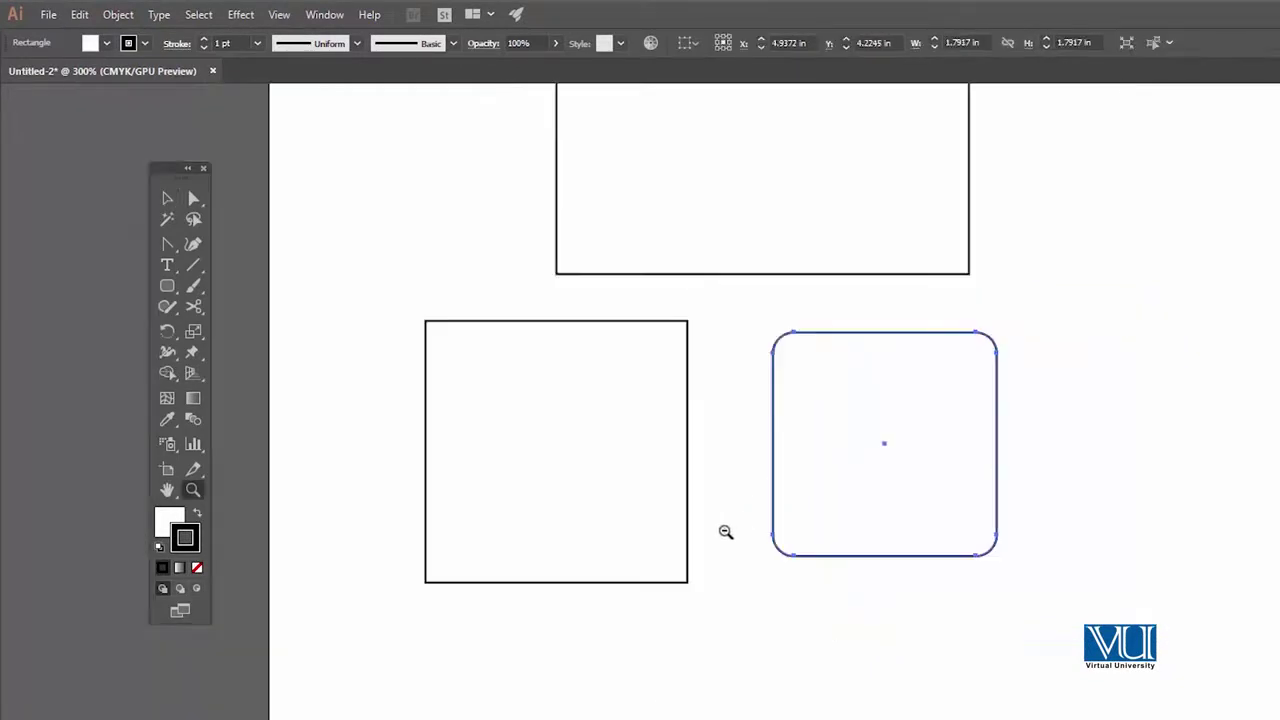
alt+click(784, 520)
key(v)
click(183, 311)
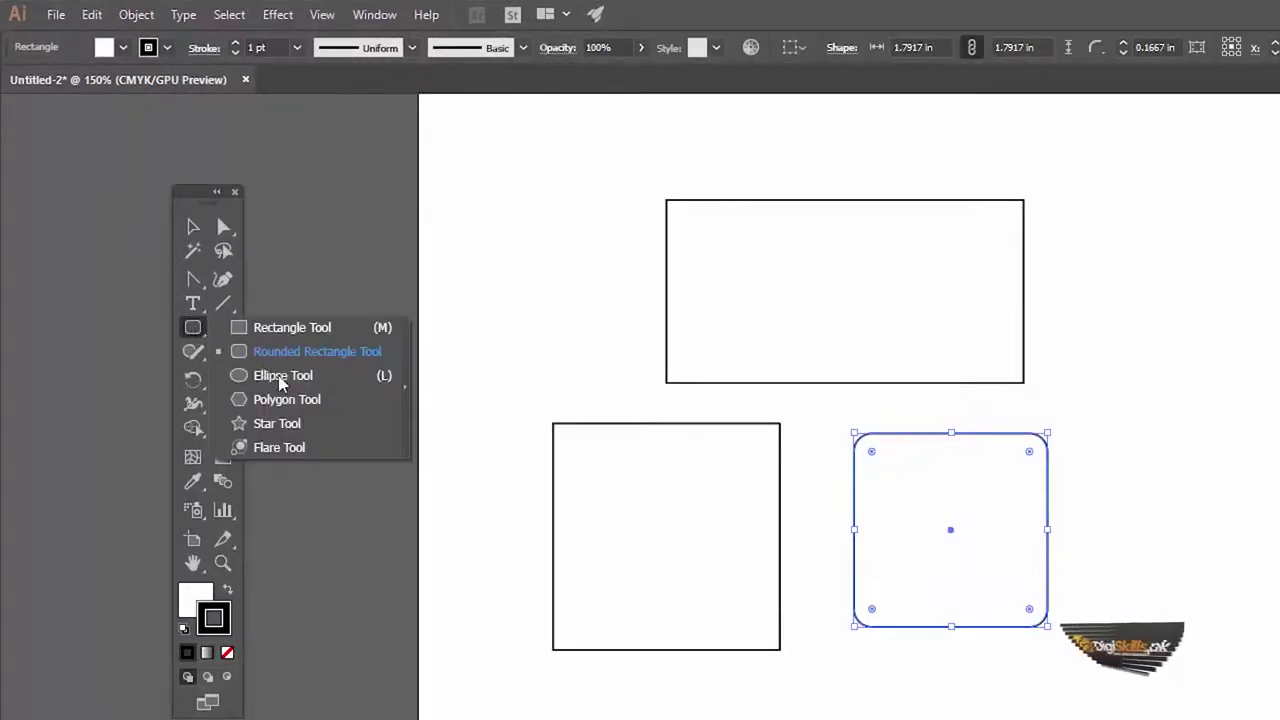
Try a tall ellipse and a wide ellipse below the square, then undo both.
click(281, 378)
scroll(651, 600, down, 3)
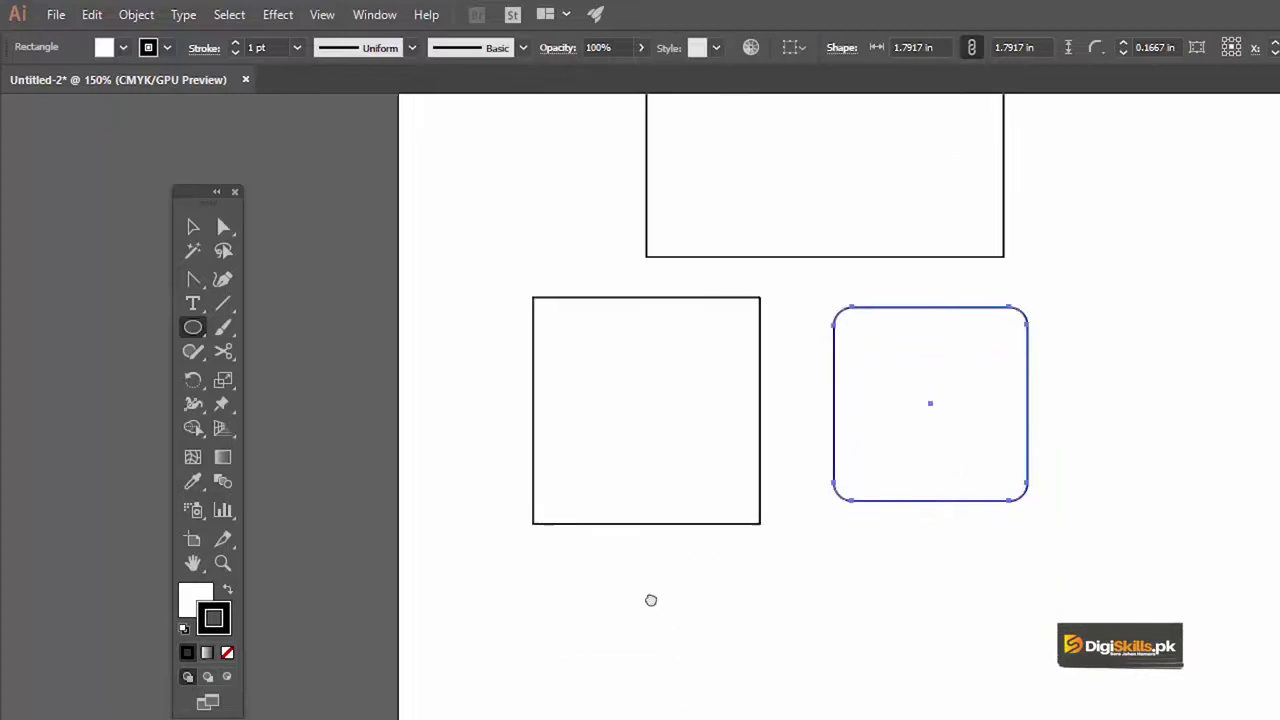
drag(497, 503, 589, 672)
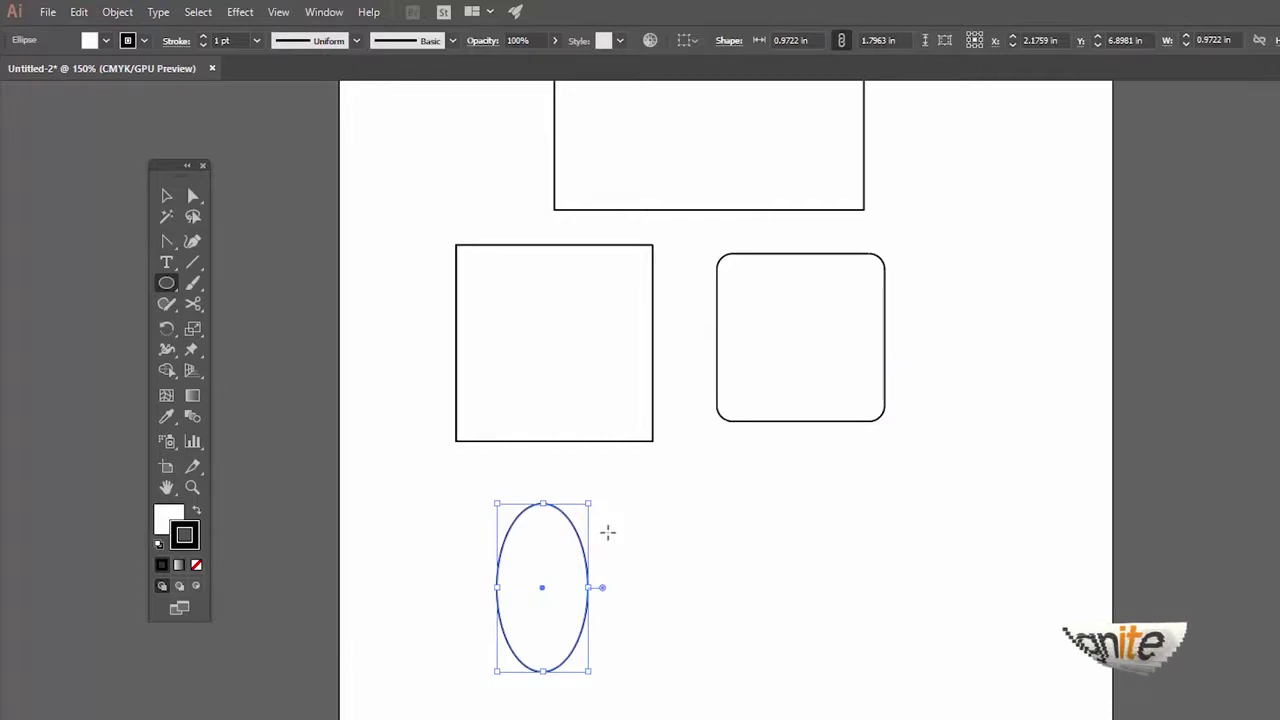
key(v)
click(628, 507)
click(567, 514)
click(167, 285)
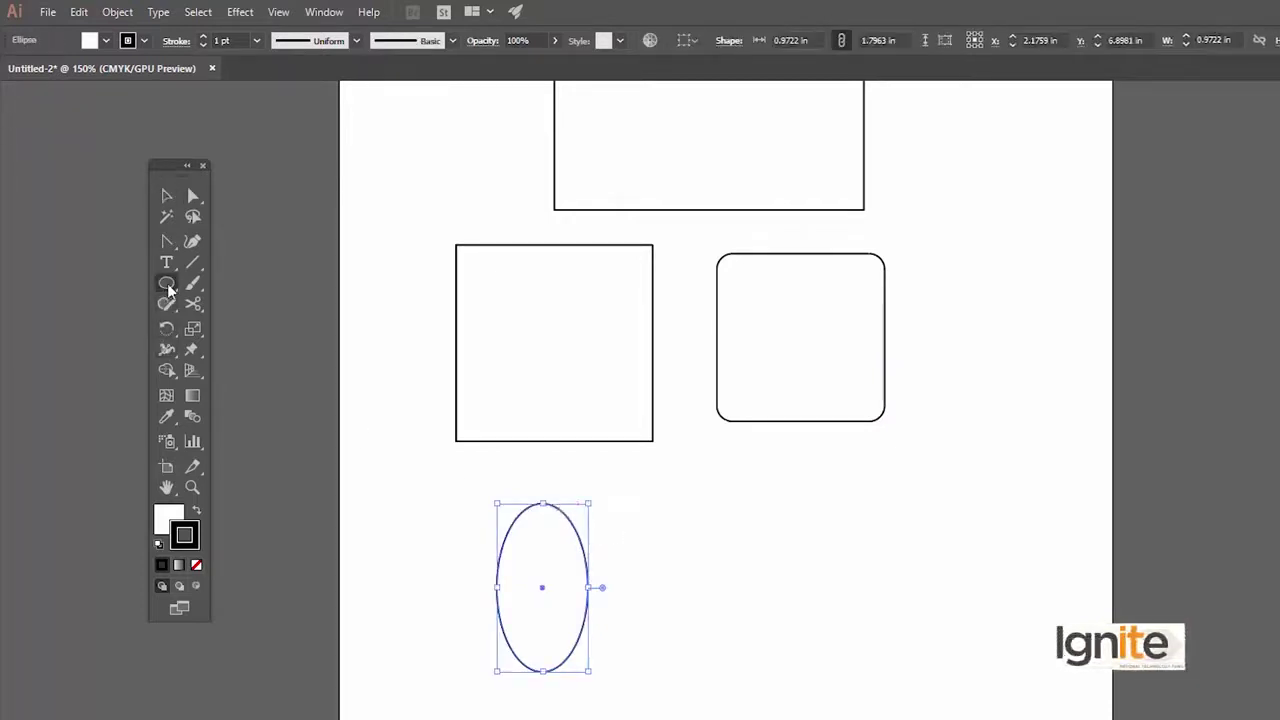
drag(663, 489, 875, 555)
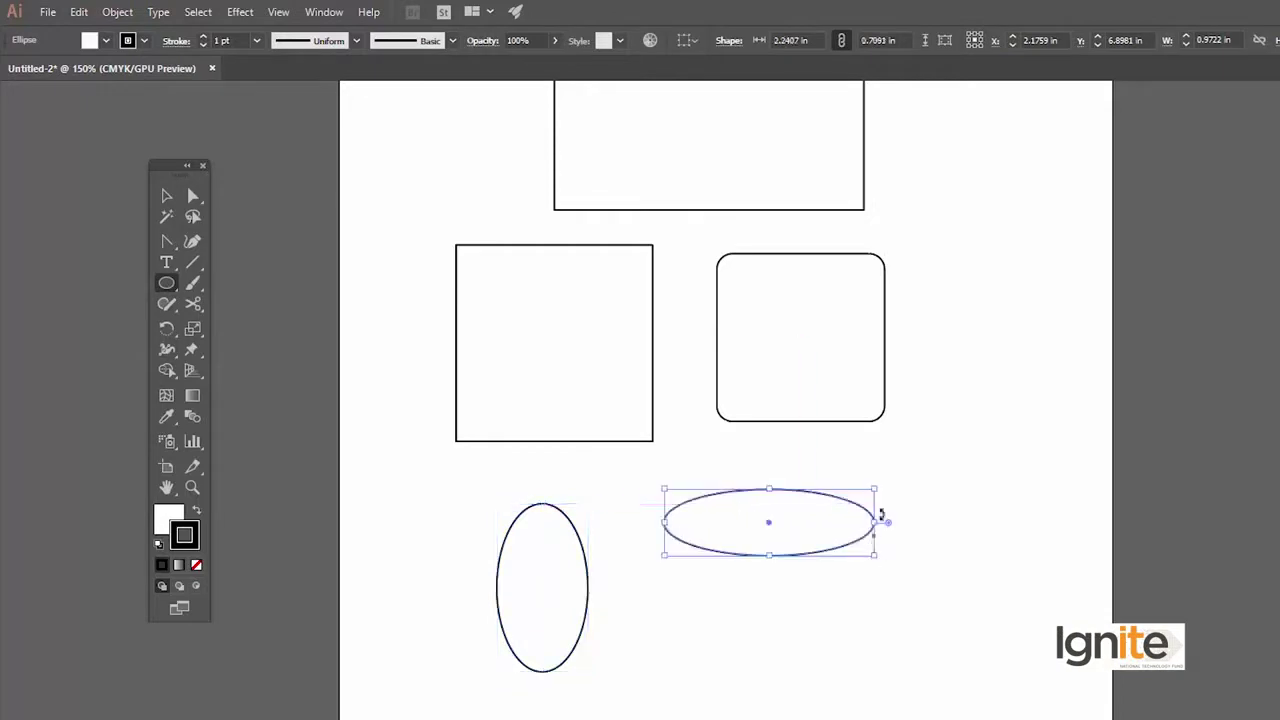
key(v)
key(ctrl+z)
key(ctrl+z)
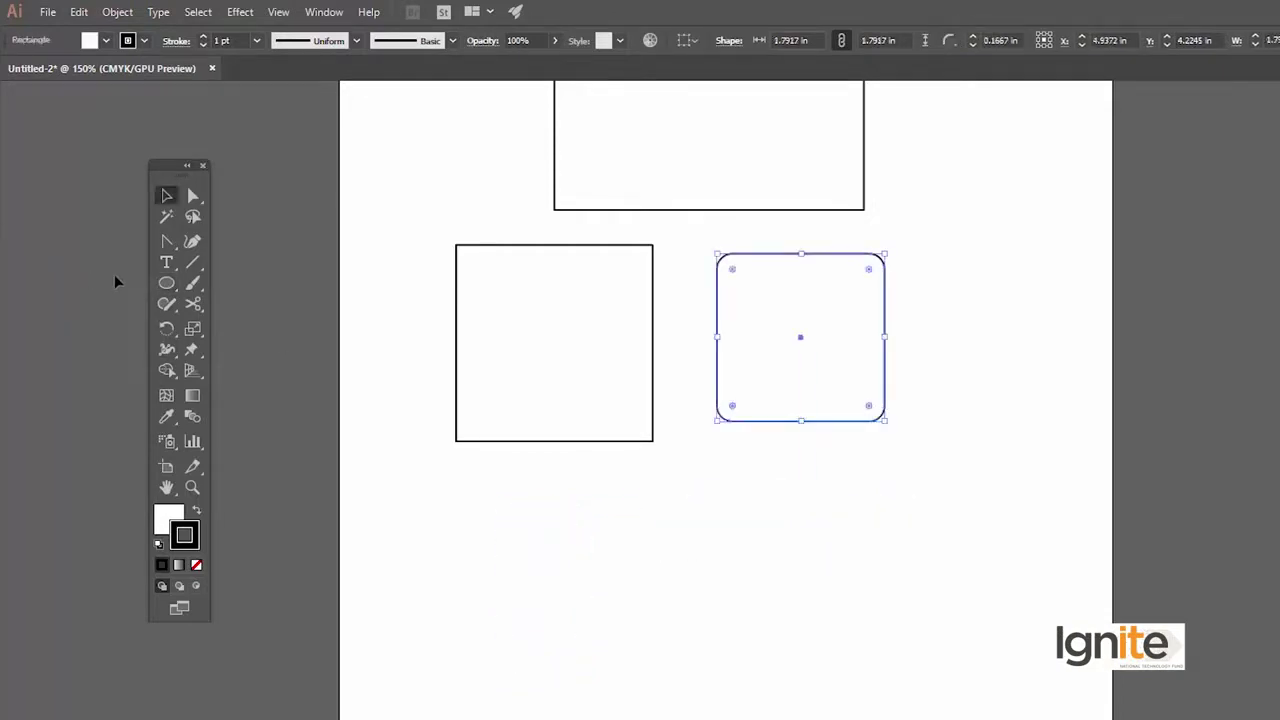
Draw a 1.60 in circle below the plain square and move it up and left.
drag(167, 283, 240, 323)
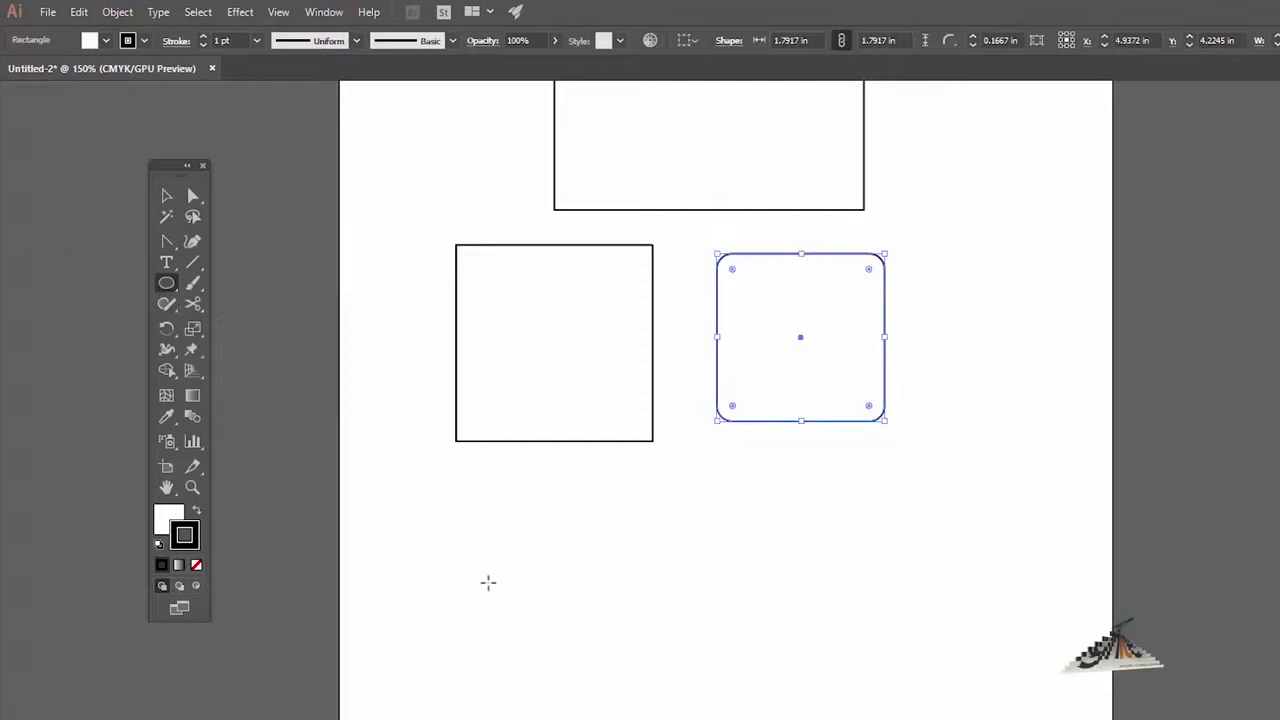
drag(491, 526, 642, 676)
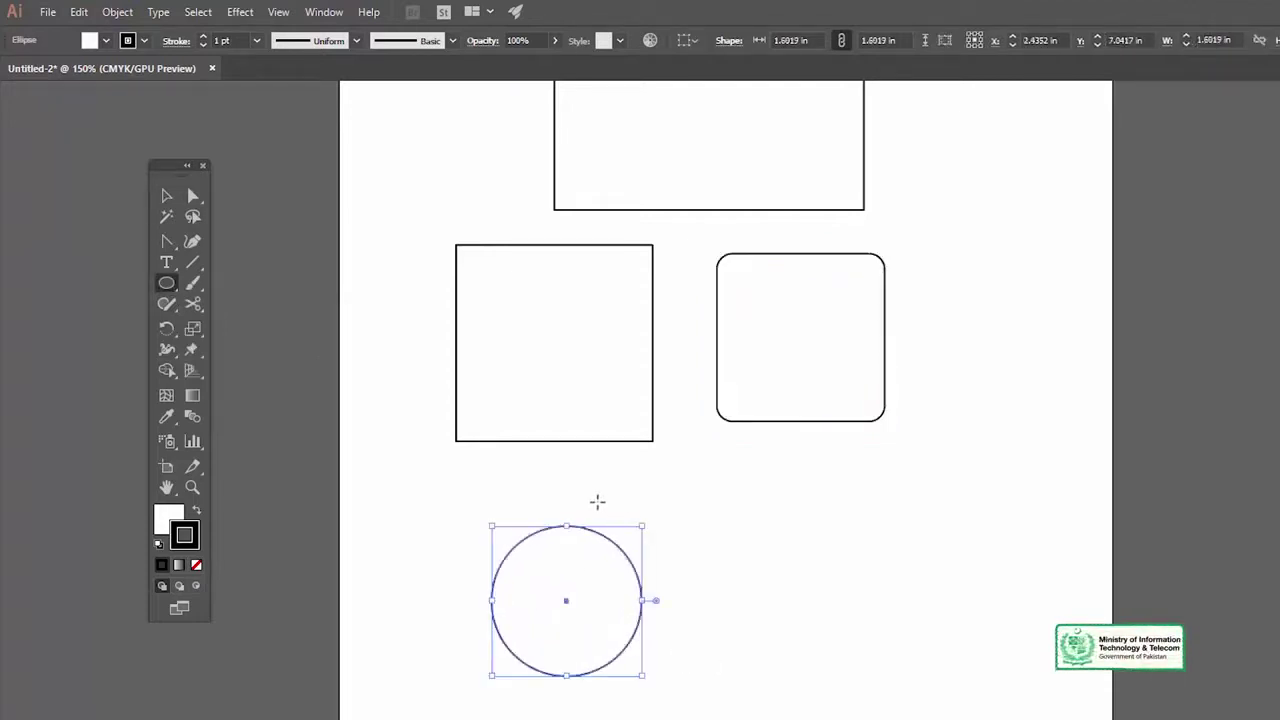
key(v)
drag(578, 533, 553, 478)
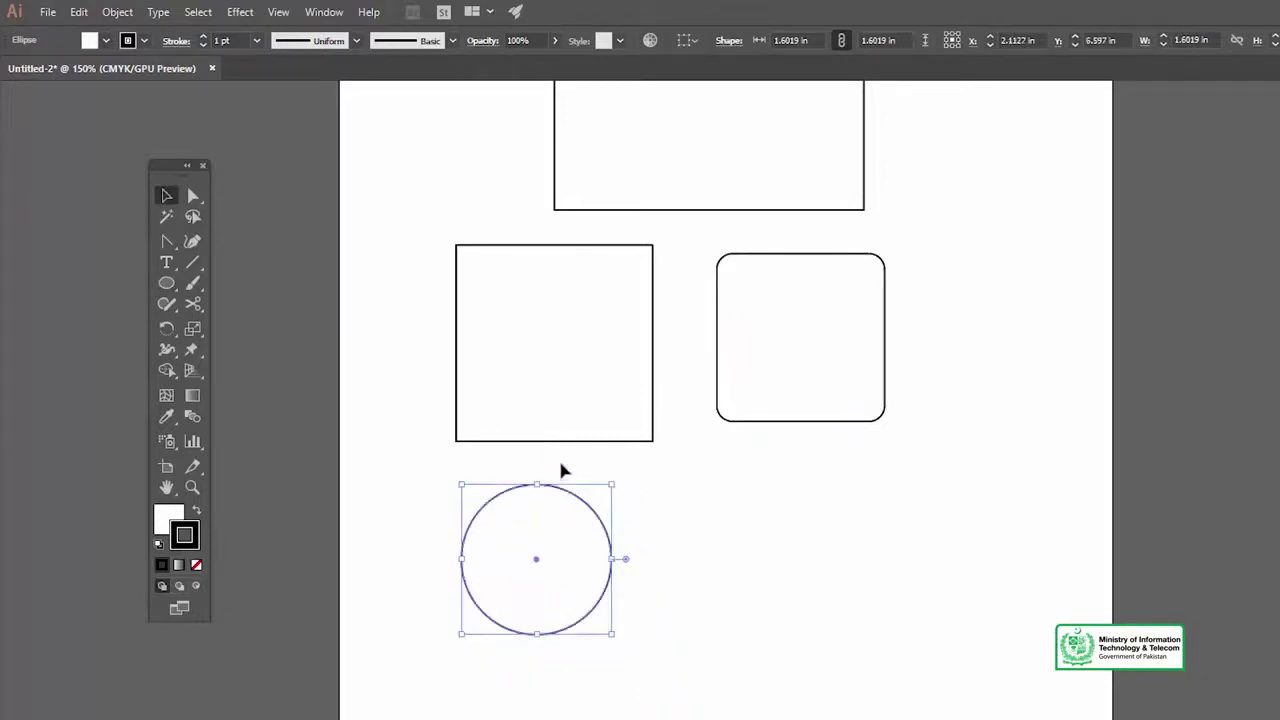
click(167, 286)
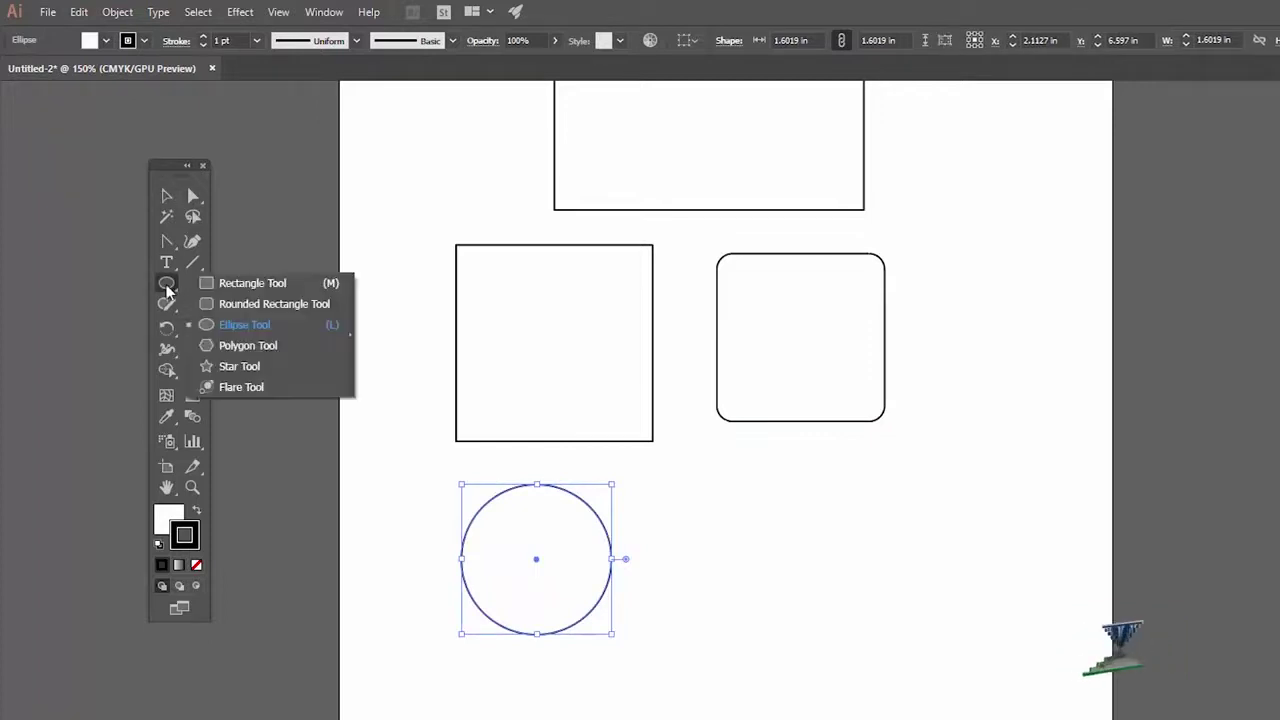
Draw a hexagon right of the circle and move it down and to the right.
click(167, 286)
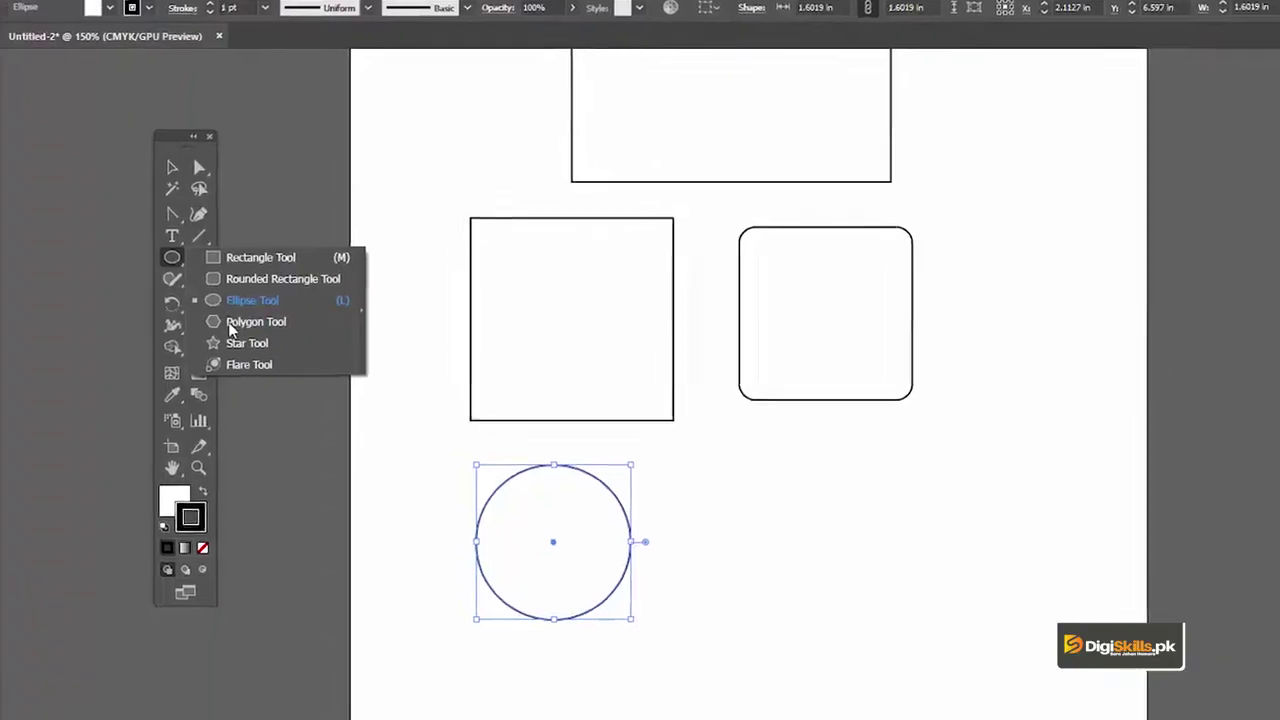
mouse_move(829, 428)
mouse_down()
mouse_move(887, 467)
mouse_move(908, 449)
mouse_up()
key(c)
key(z)
click(786, 423)
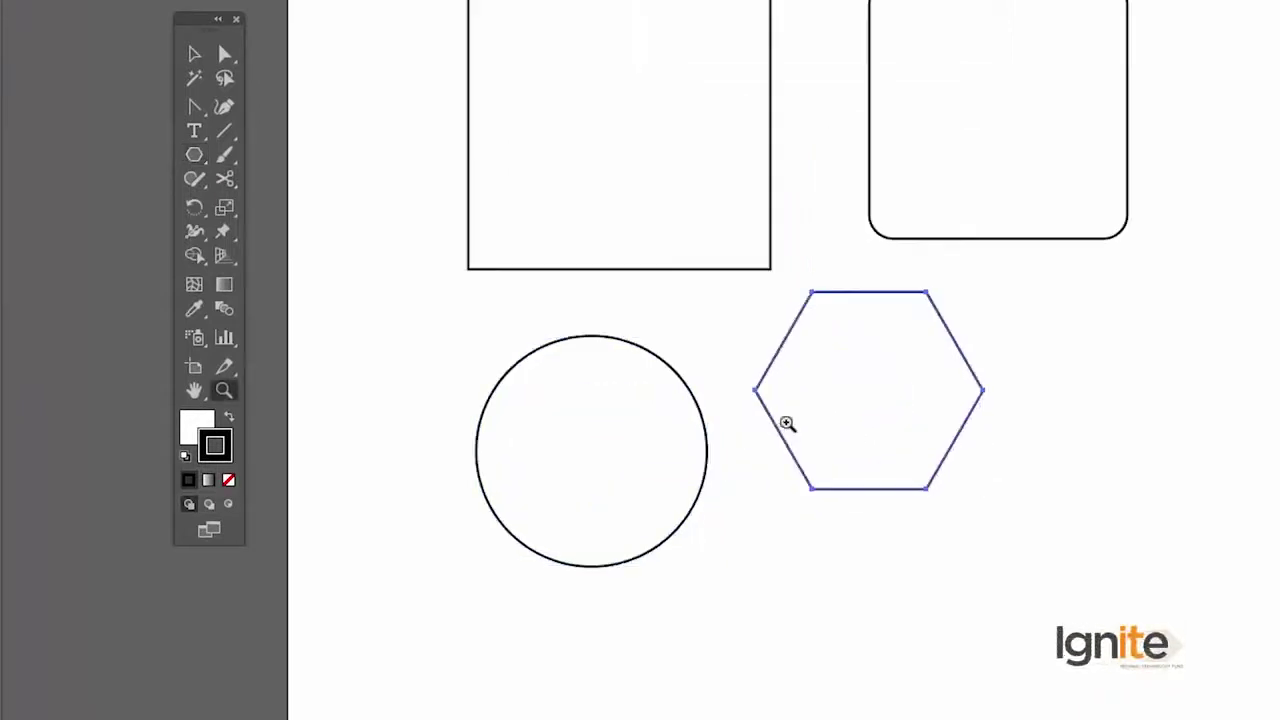
key(v)
drag(829, 300, 900, 356)
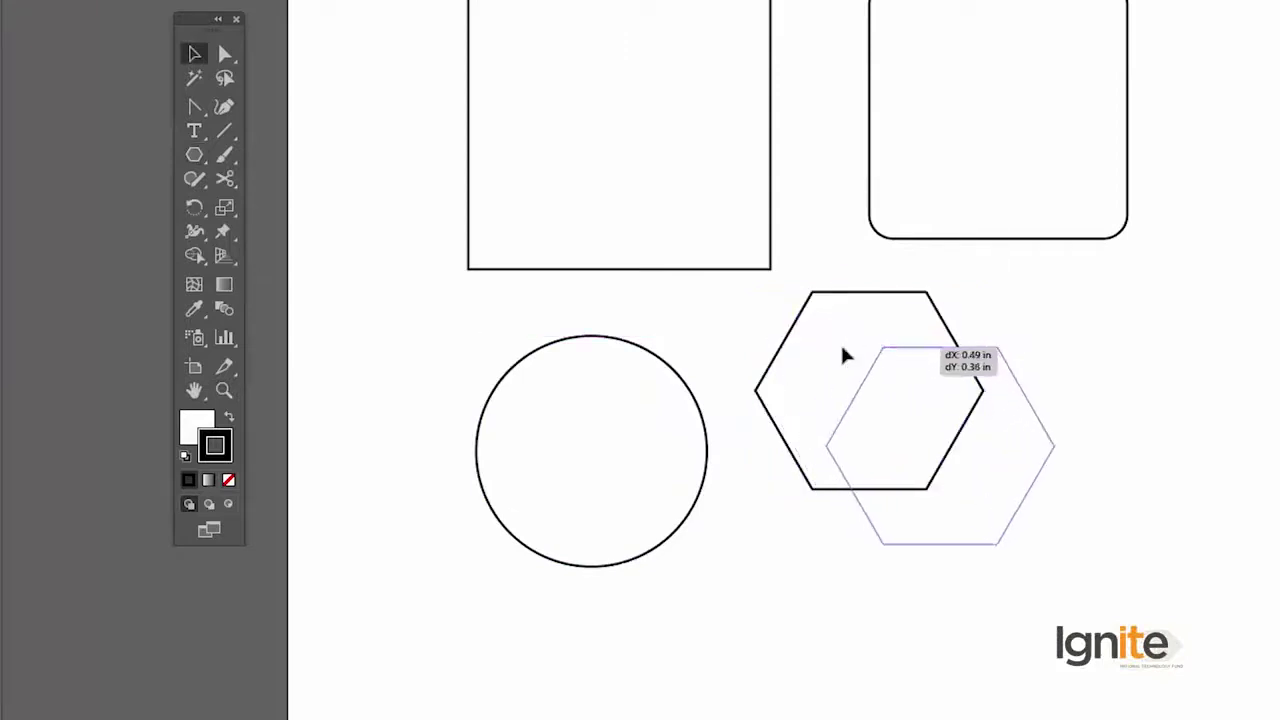
Nudge the hexagon 0.26 in right to line up below the rounded square.
click(797, 320)
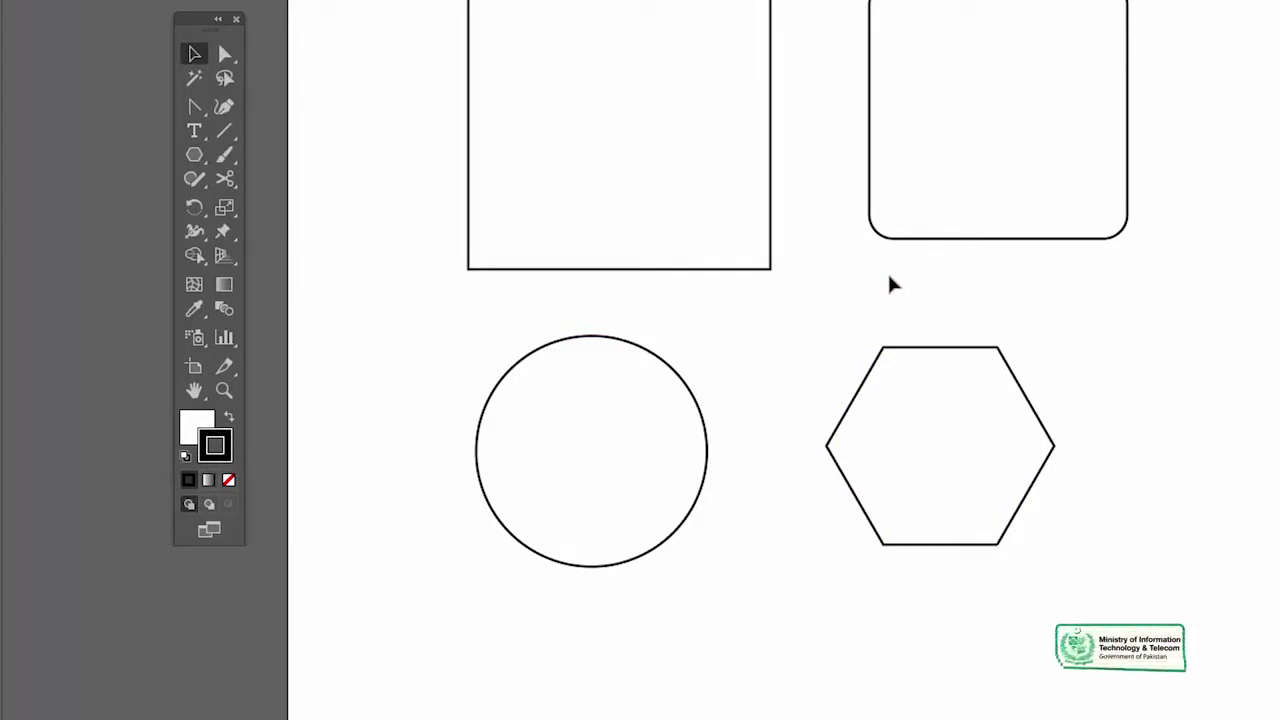
drag(900, 350, 943, 347)
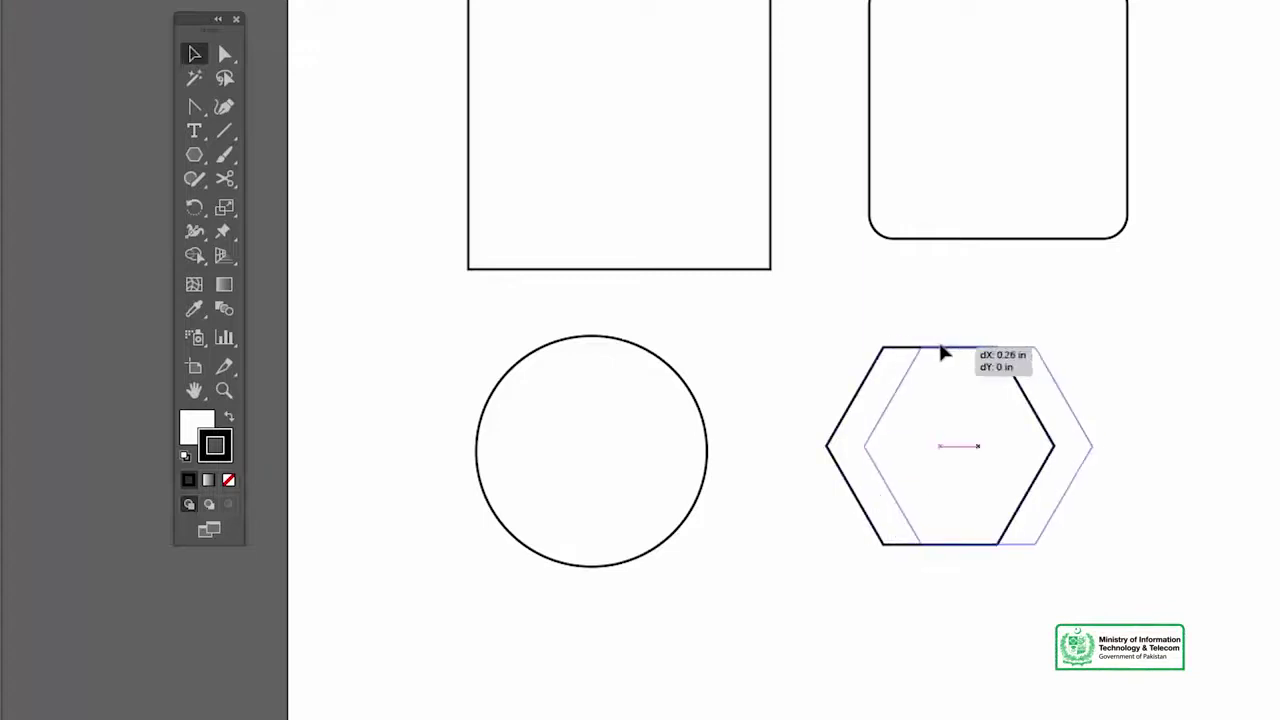
click(951, 294)
click(955, 349)
click(53, 178)
click(194, 154)
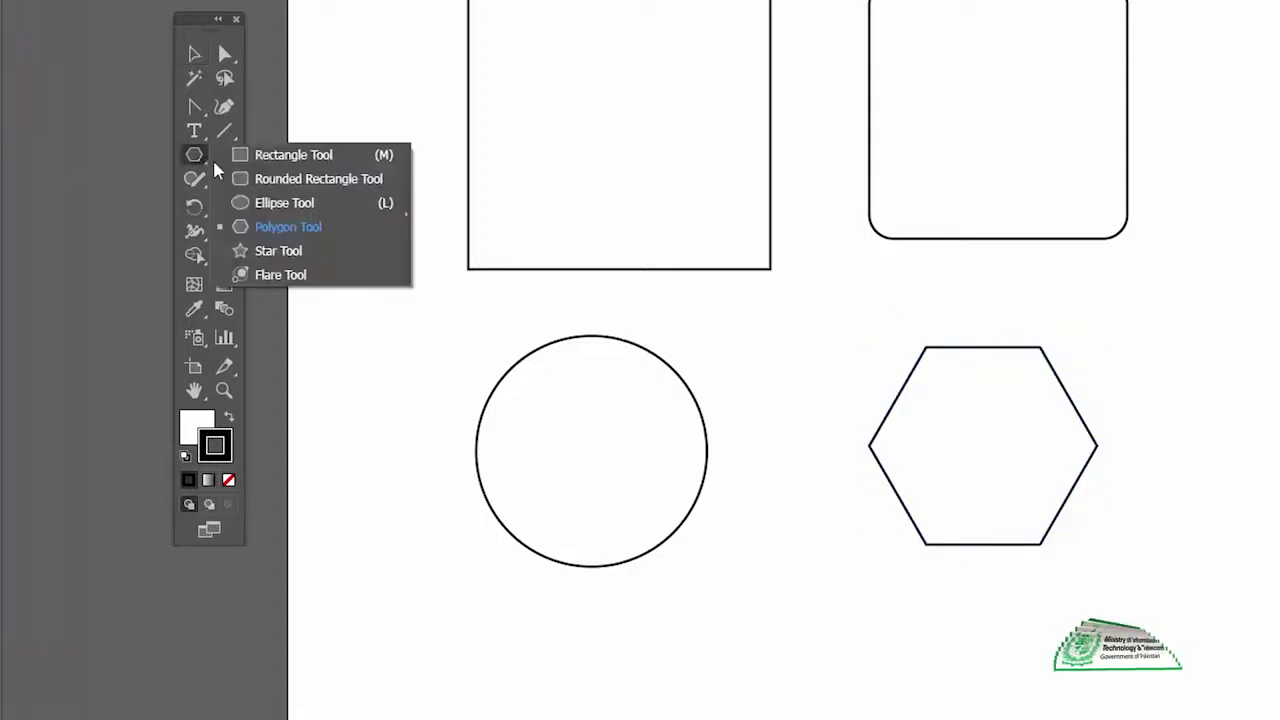
Draw a five-point star below the circle with the Star Tool.
click(278, 250)
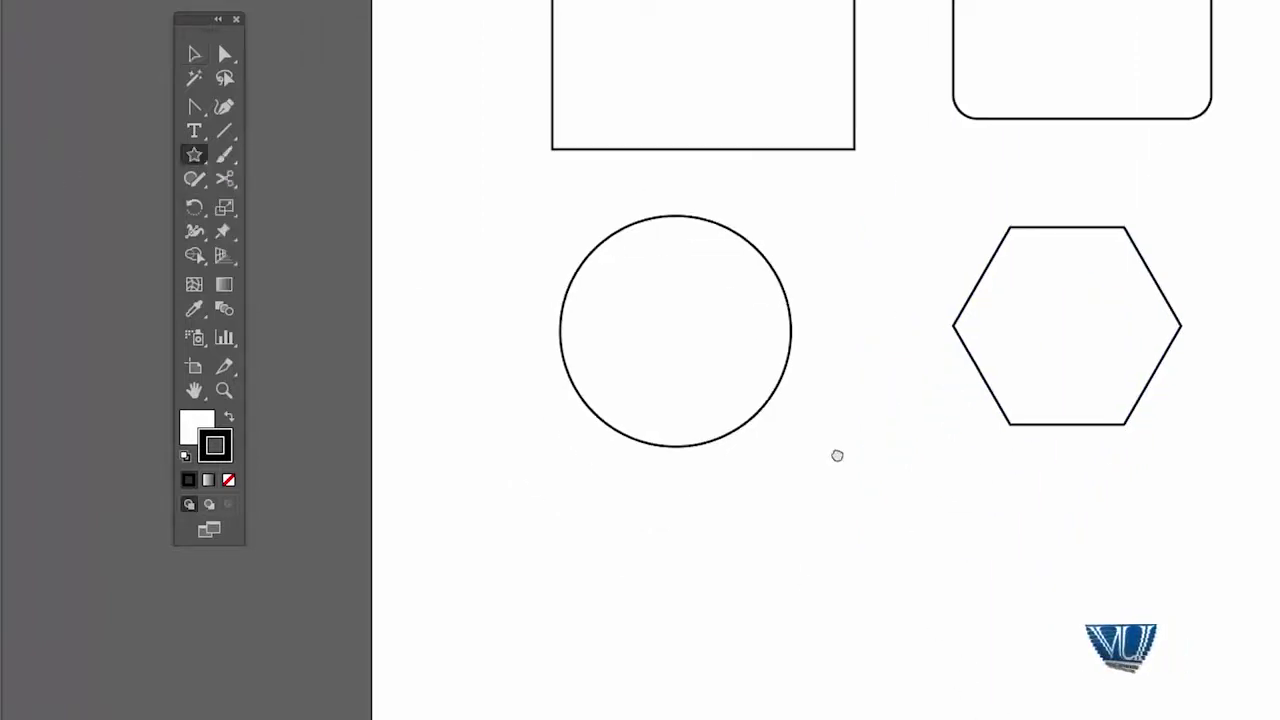
scroll(674, 531, down, 3)
drag(645, 472, 705, 560)
key(v)
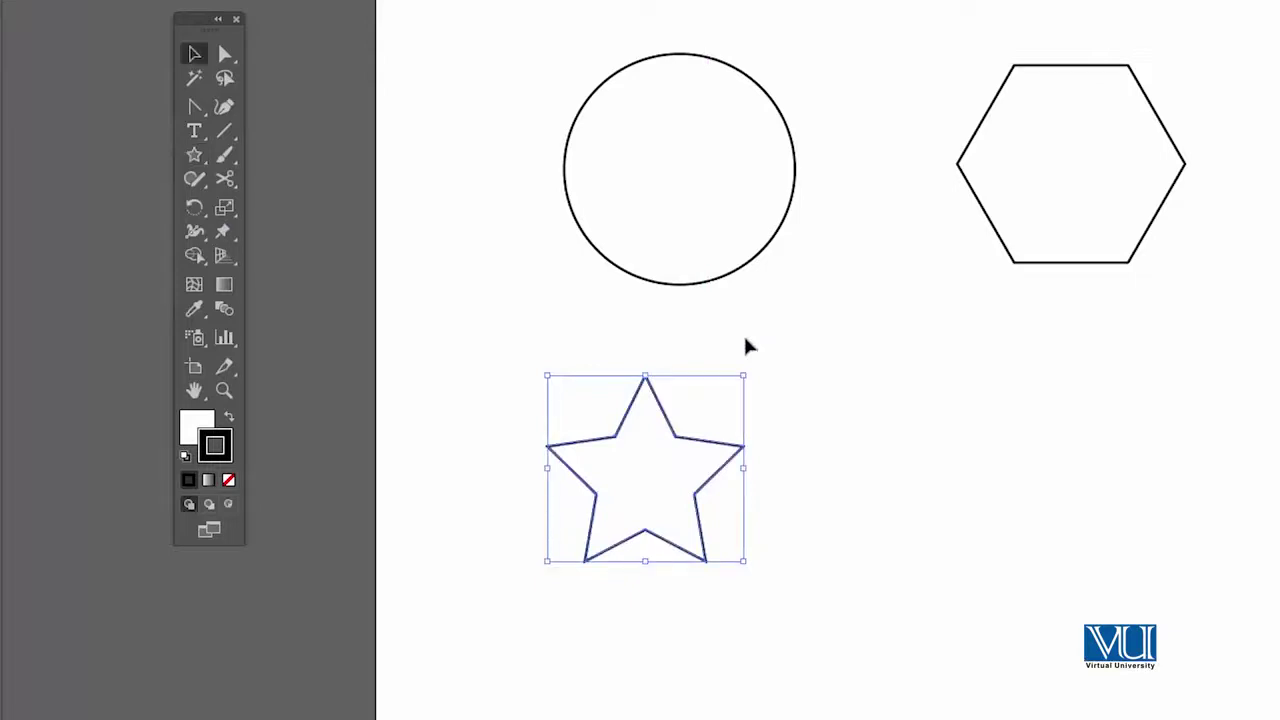
click(194, 154)
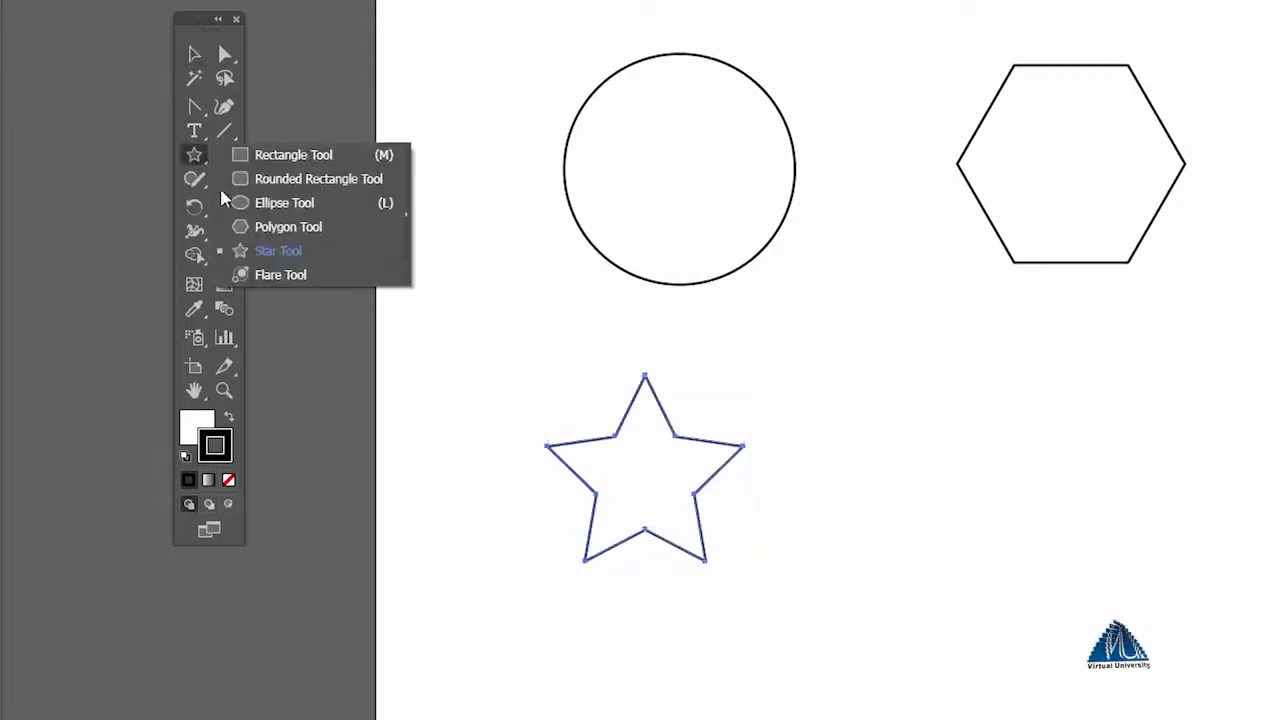
click(280, 274)
Place a lens flare below the hexagon, then select and delete it.
drag(1080, 483, 1095, 510)
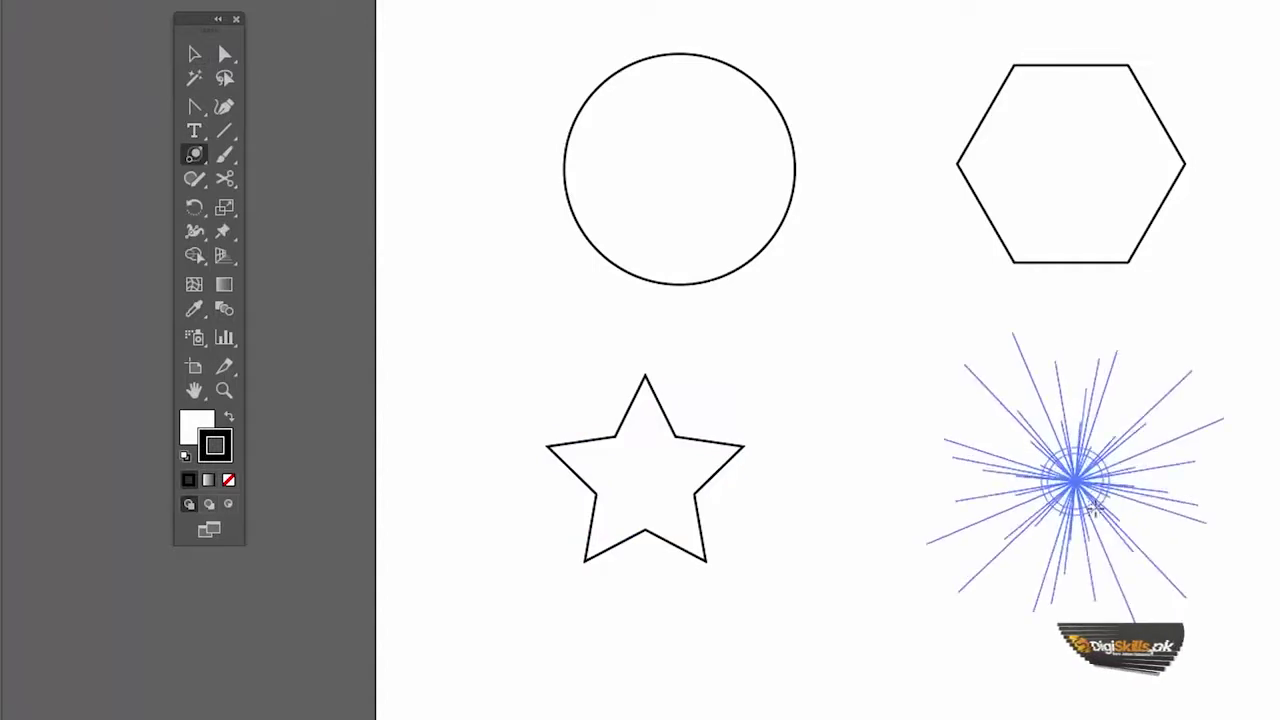
click(1200, 340)
key(v)
click(1190, 318)
click(1057, 425)
click(1205, 302)
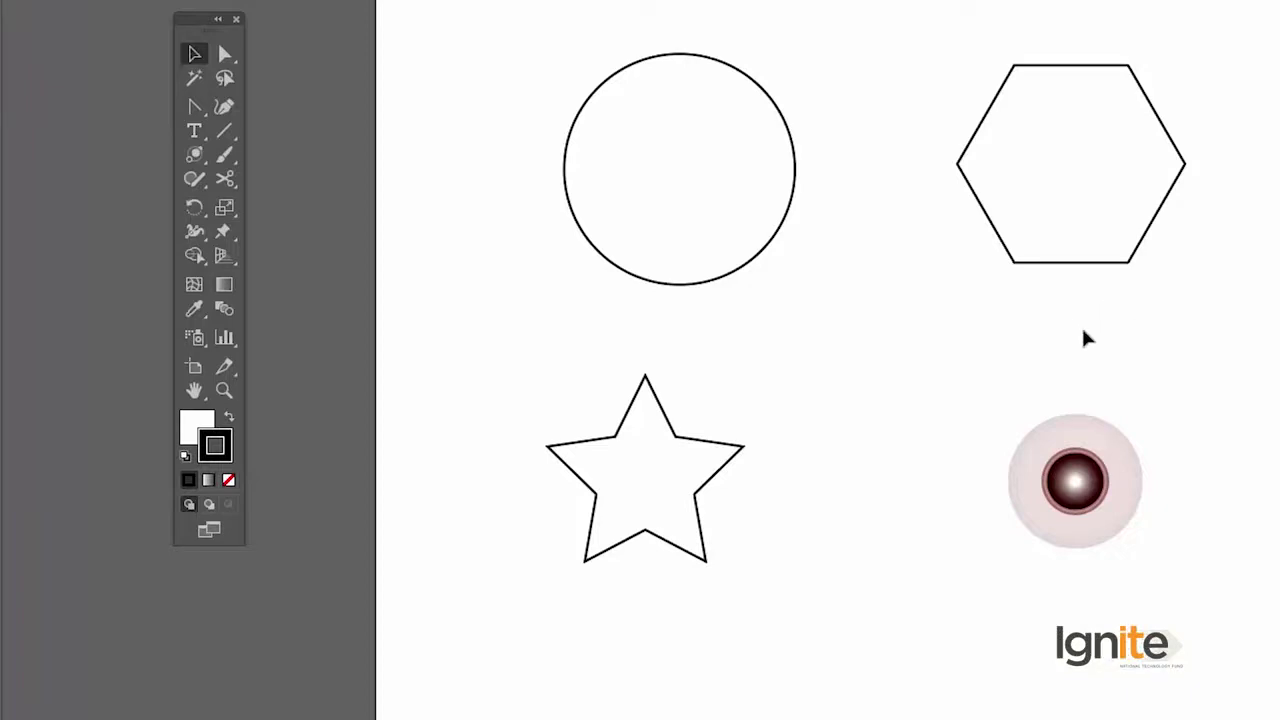
click(1095, 408)
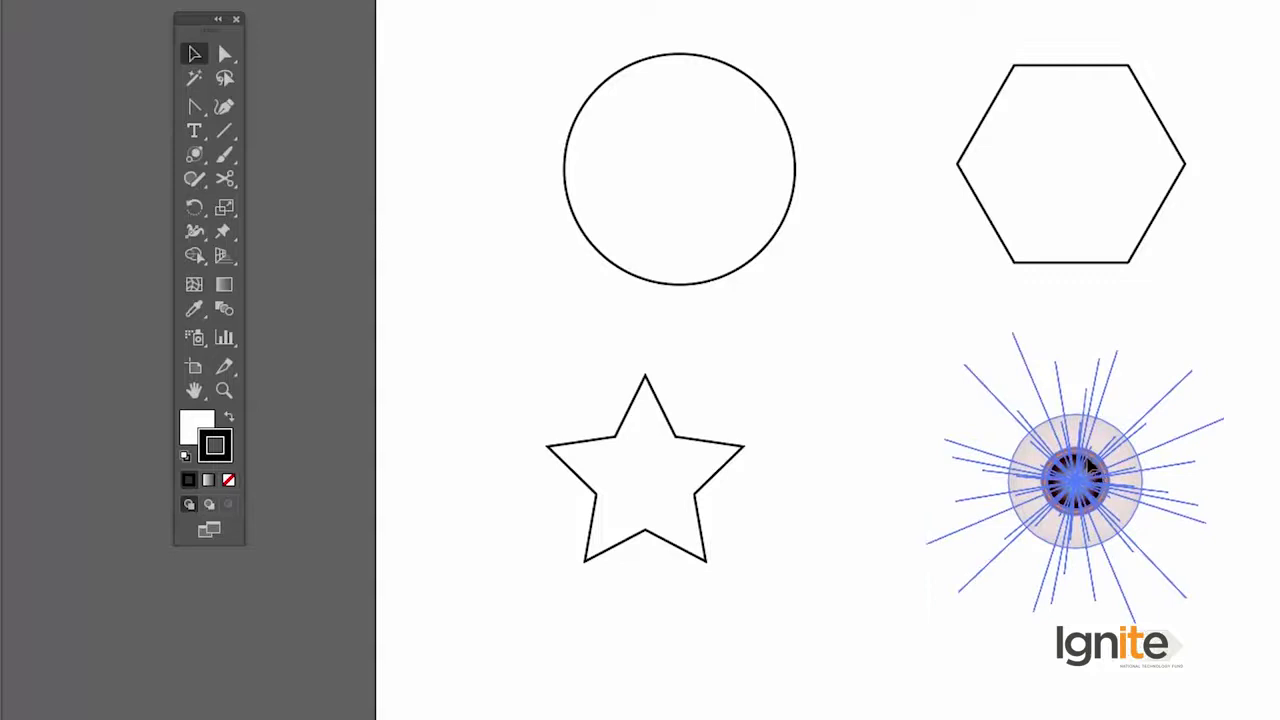
key(Delete)
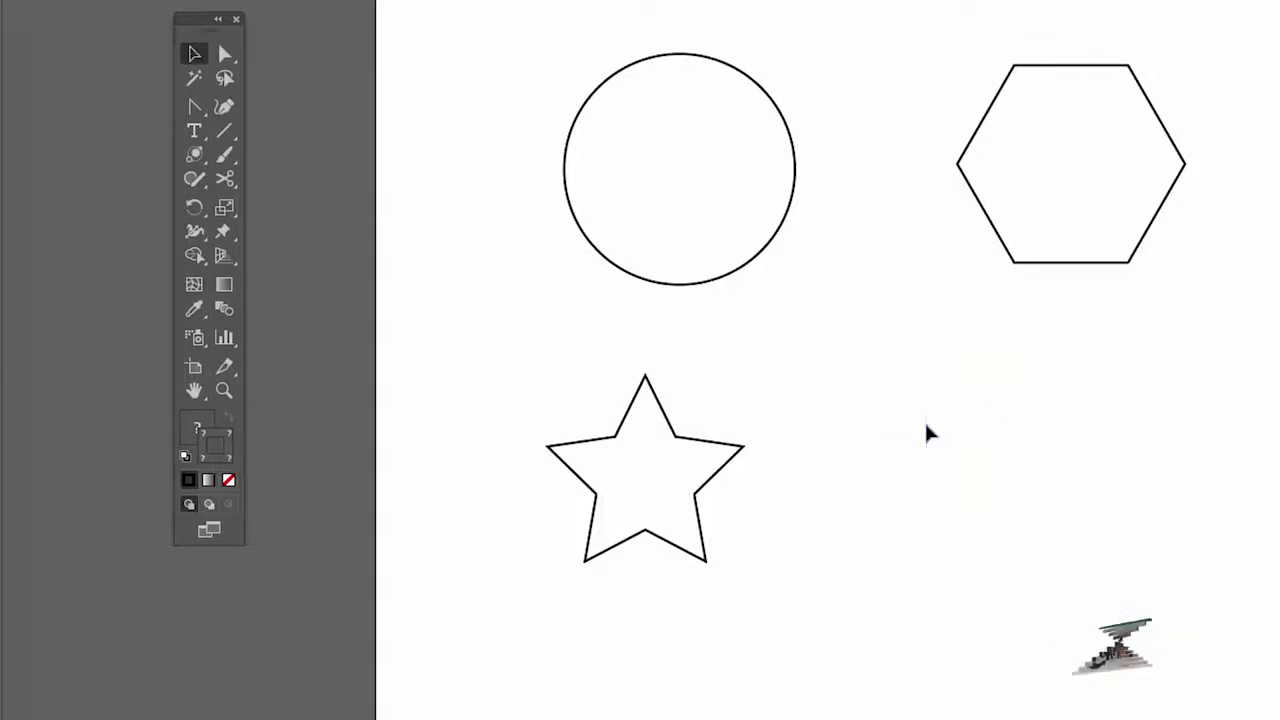
scroll(900, 240, up, 5)
Zoom in on the plain square, center it in view, and select it to inspect.
scroll(909, 231, up, 3)
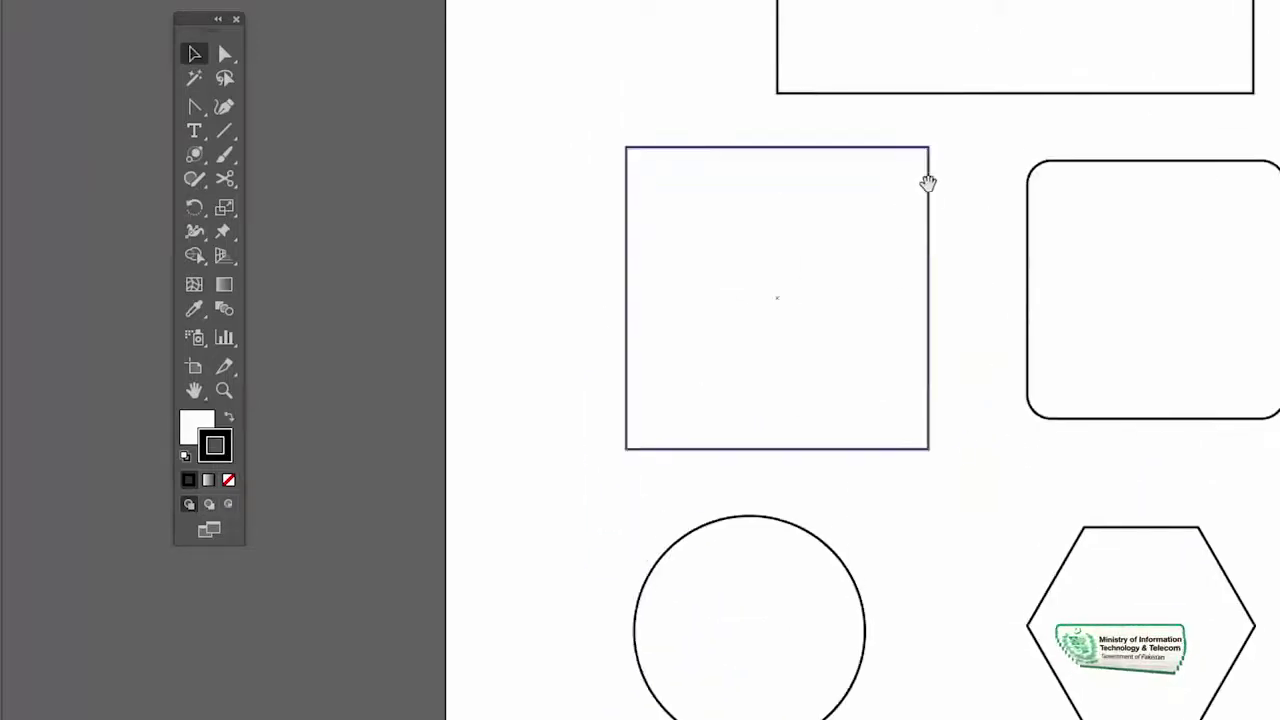
drag(926, 177, 951, 220)
key(z)
click(800, 430)
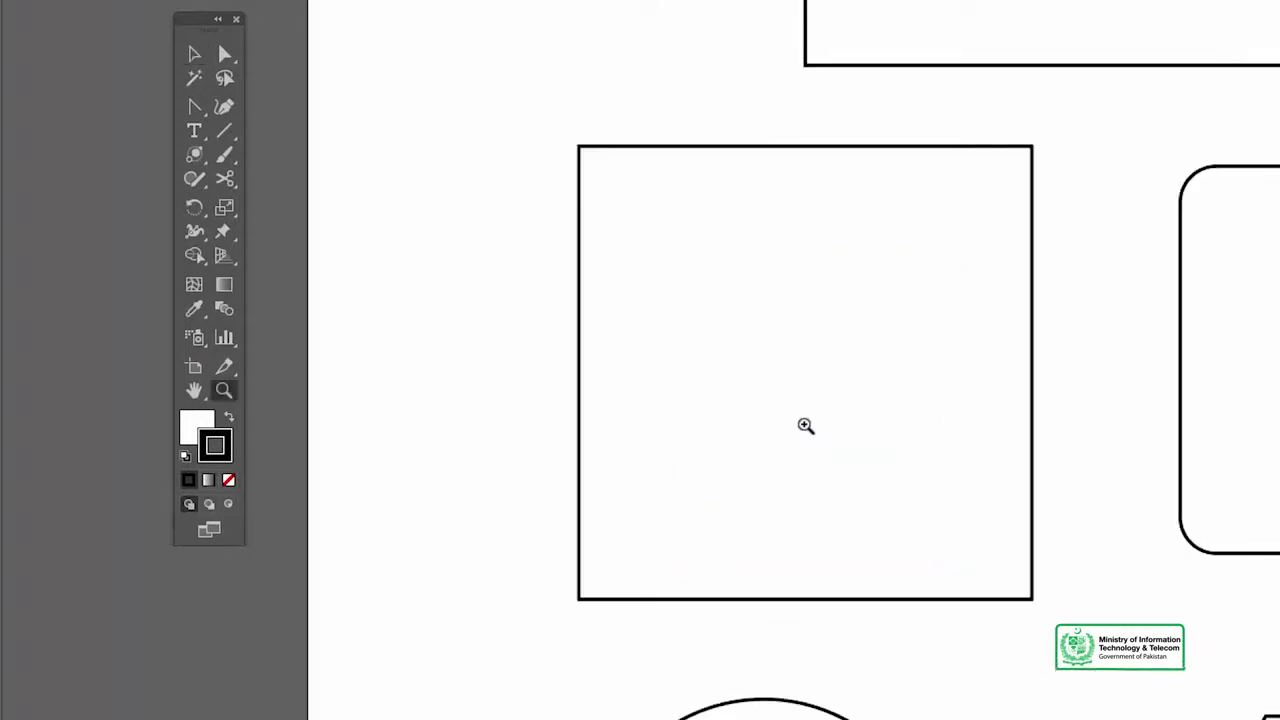
key(v)
click(851, 357)
drag(926, 366, 843, 370)
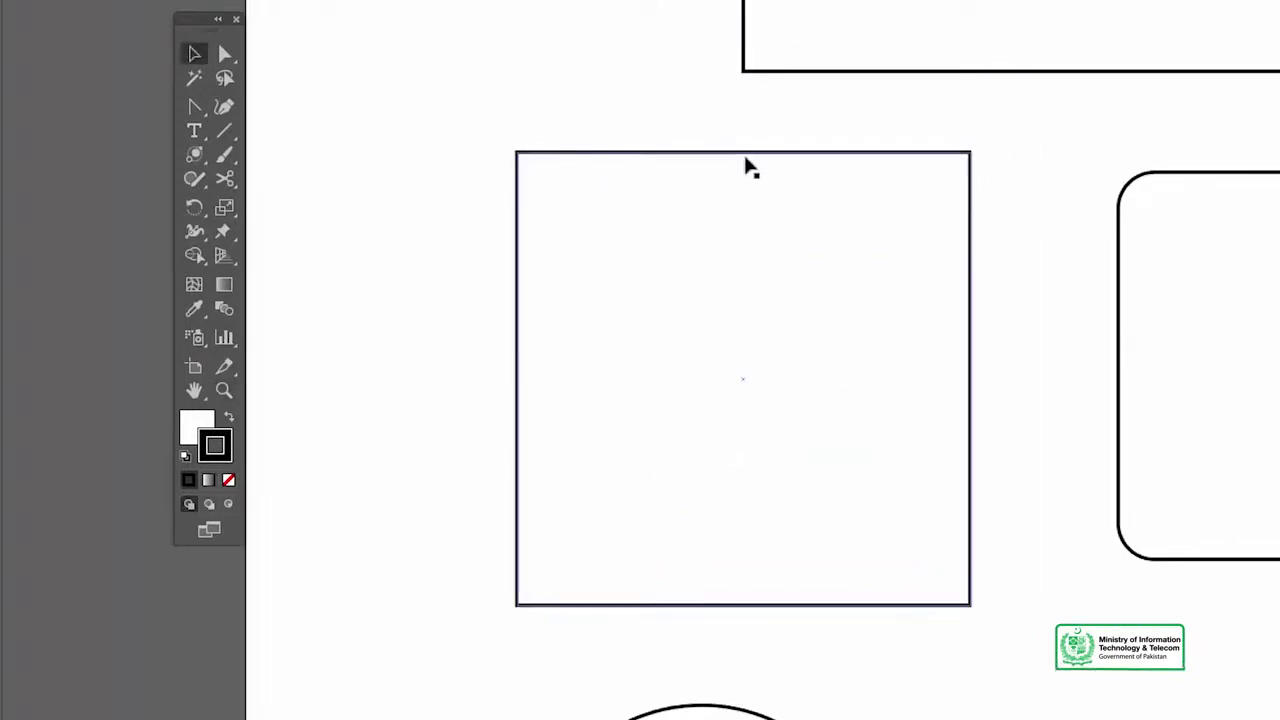
click(748, 167)
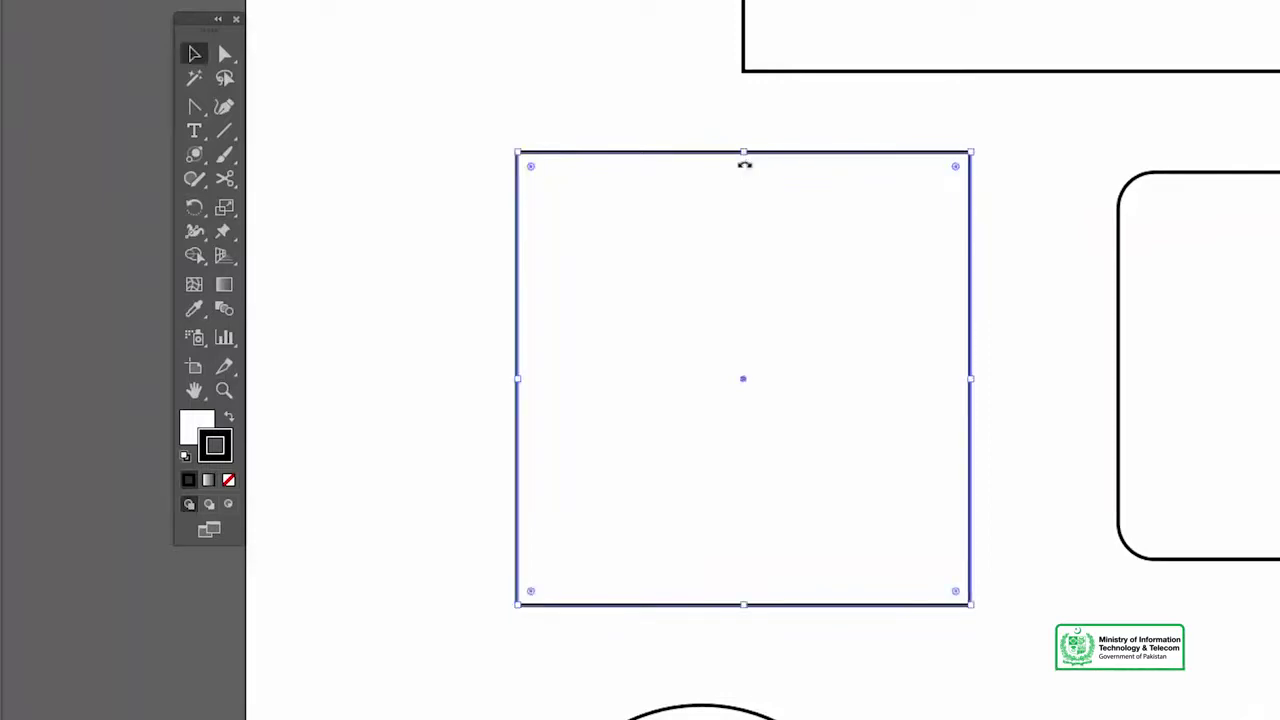
click(583, 63)
click(517, 222)
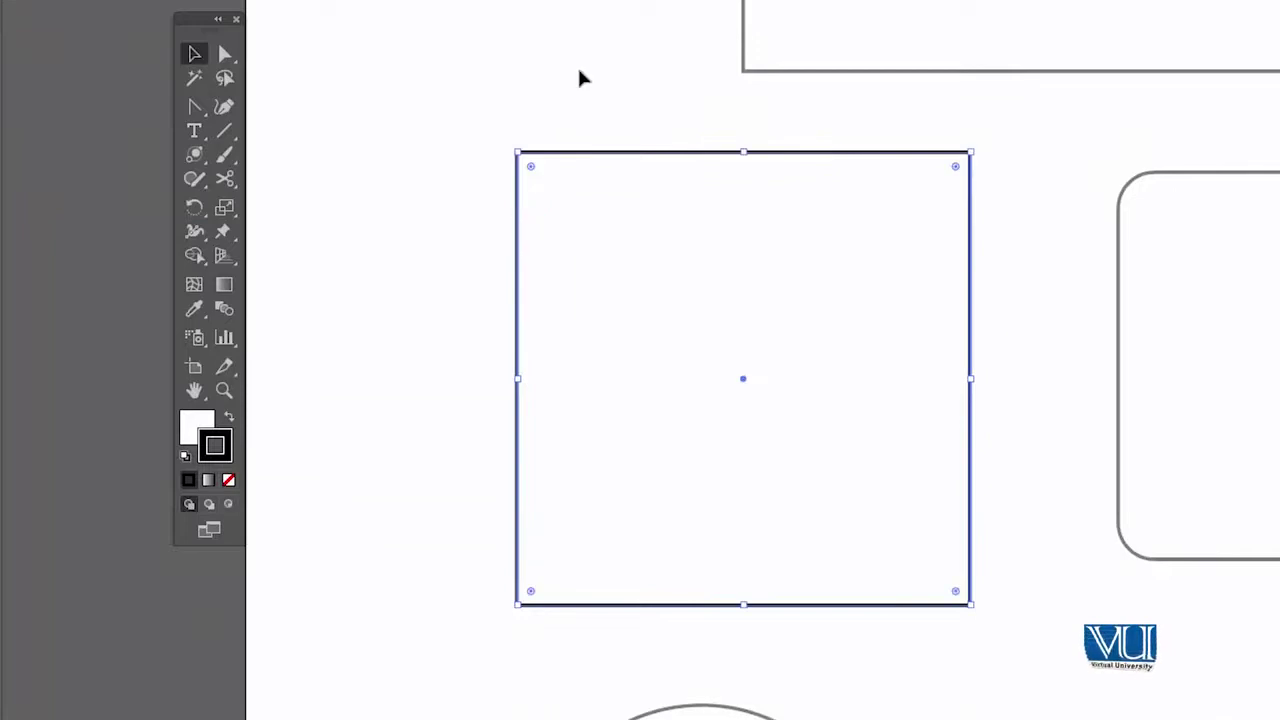
click(597, 90)
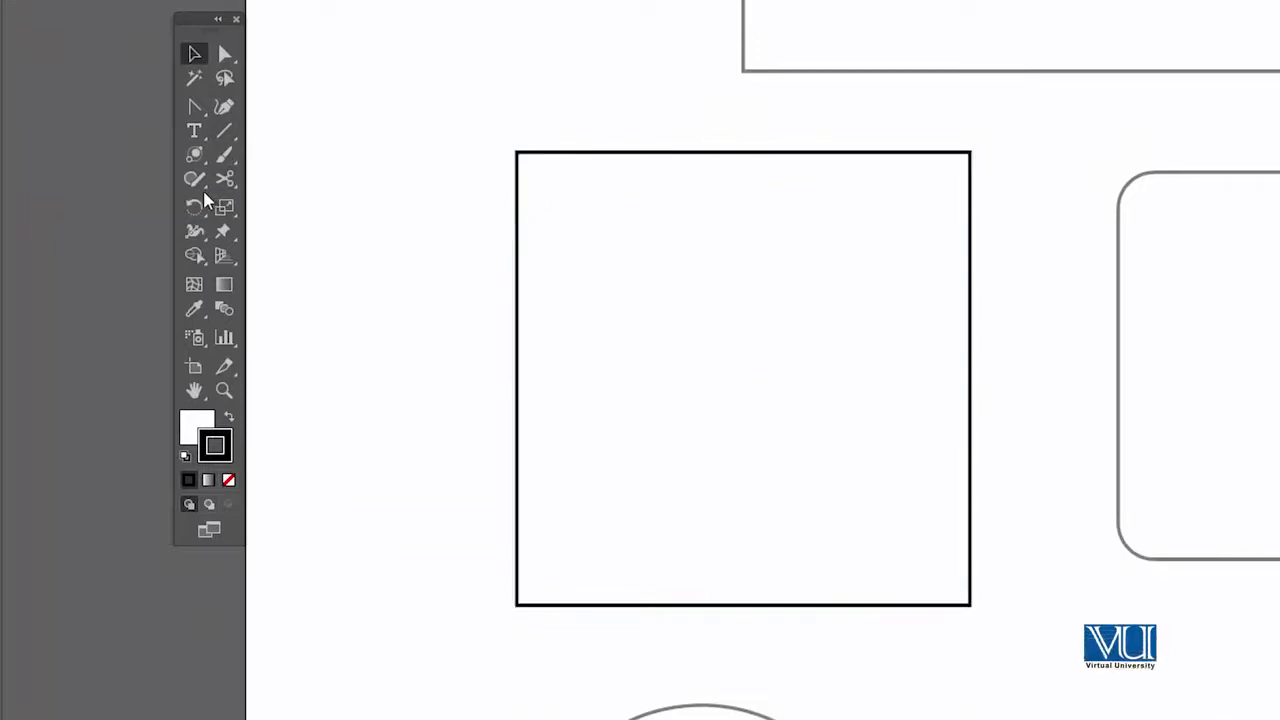
click(194, 154)
Draw a rectangle to the right of the star with the Rectangle Tool.
click(248, 160)
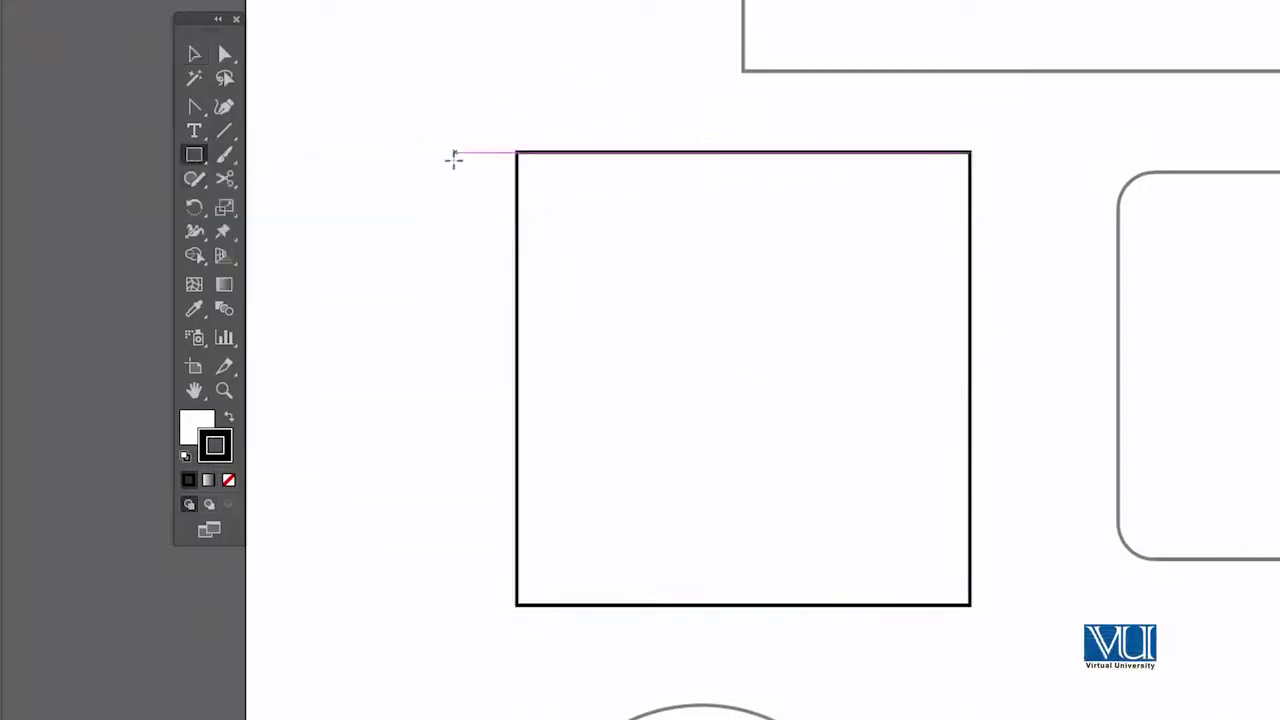
scroll(700, 300, down, 2)
scroll(931, 89, down, 5)
scroll(931, 89, right, 2)
scroll(883, 166, down, 4)
scroll(883, 166, right, 2)
drag(839, 218, 1080, 438)
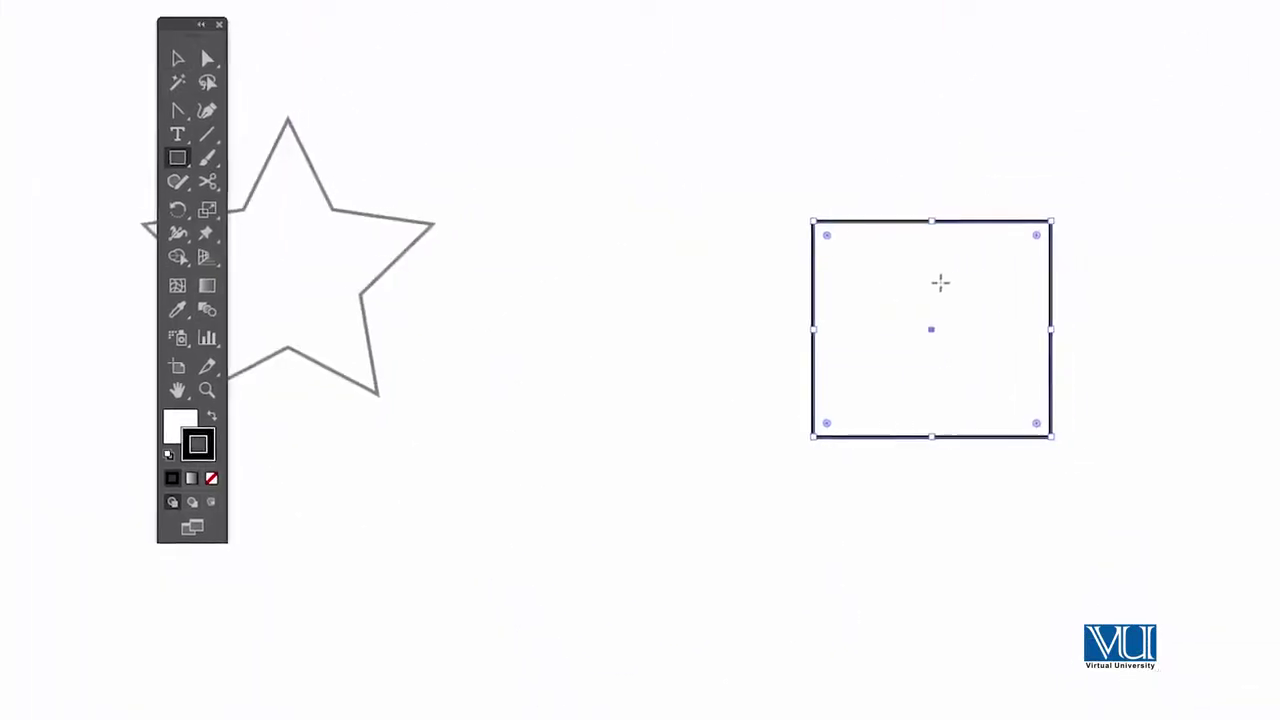
Create a 2 × 2 in square from exact dimensions and move it up and right.
click(966, 265)
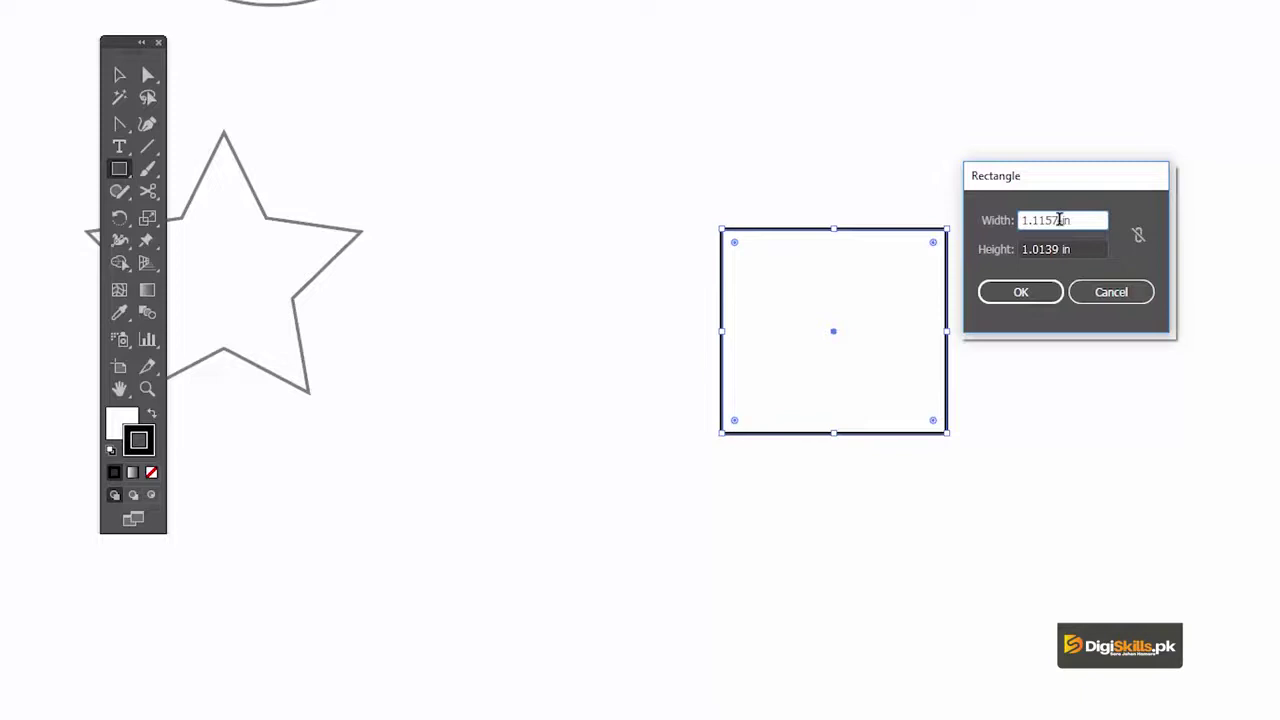
drag(1058, 220, 1020, 220)
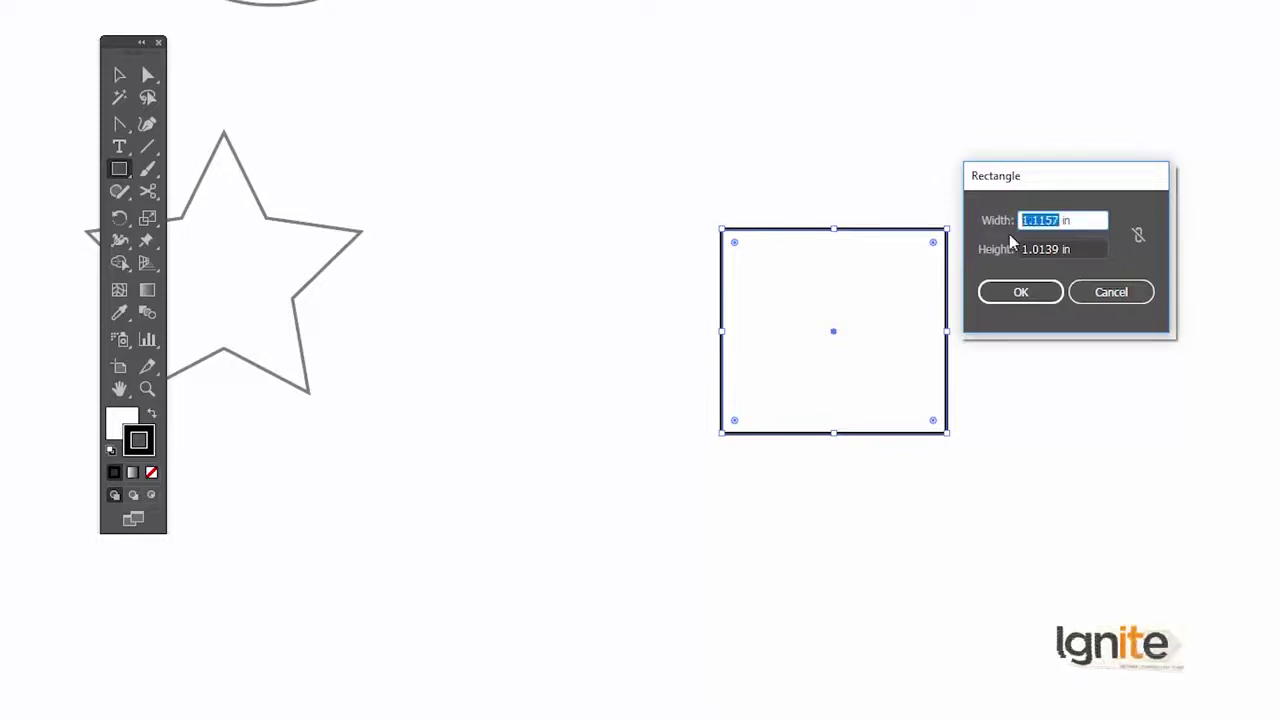
text(2)
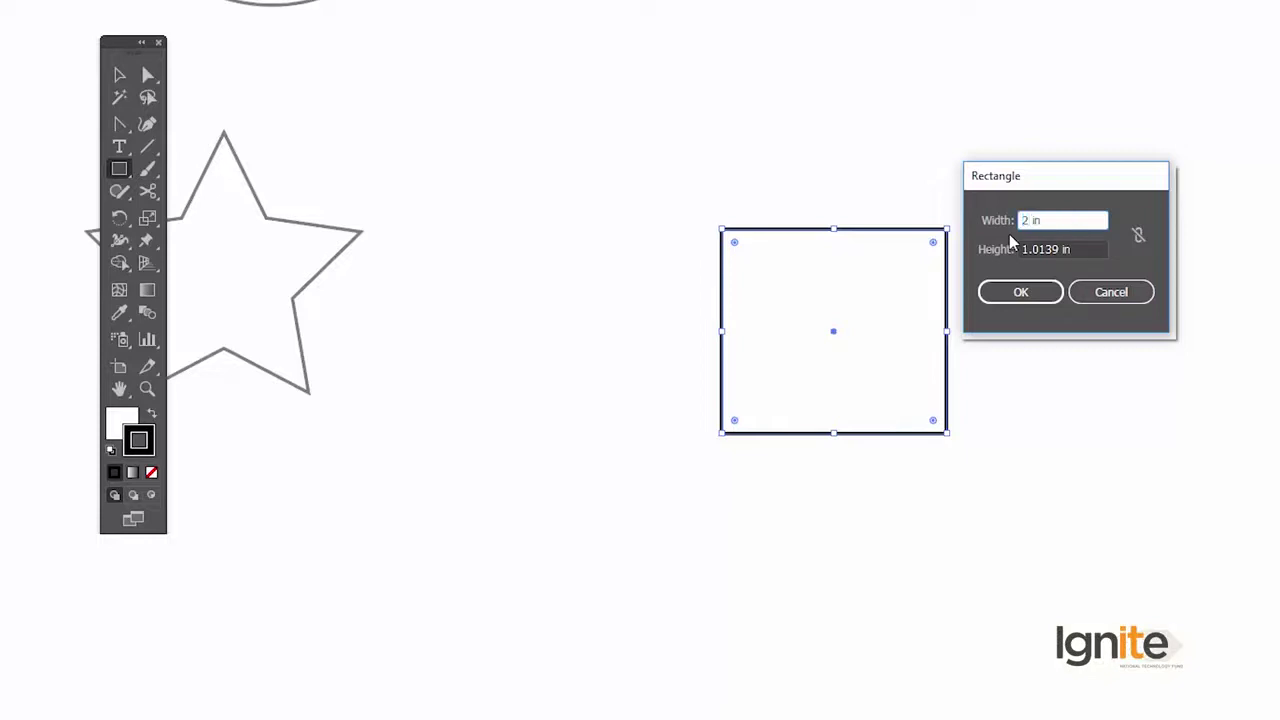
key(Tab)
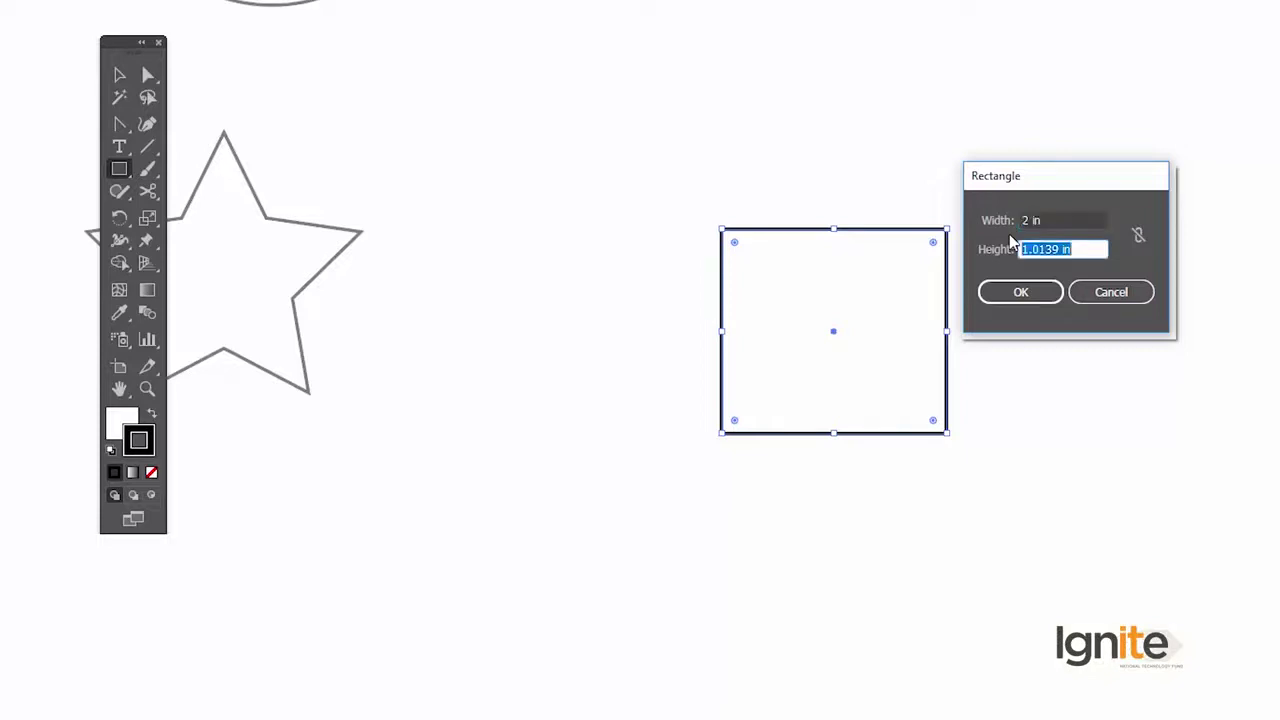
text(2)
click(1022, 293)
key(v)
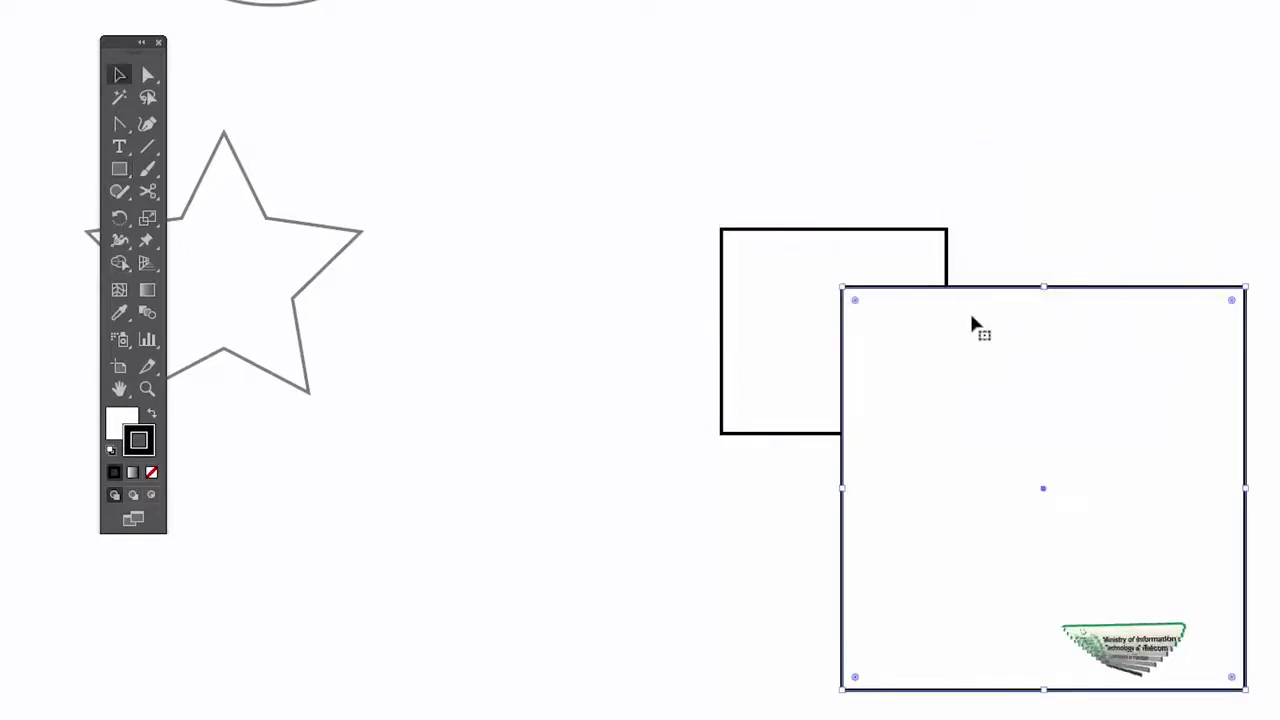
scroll(960, 291, right, 5)
drag(712, 276, 831, 224)
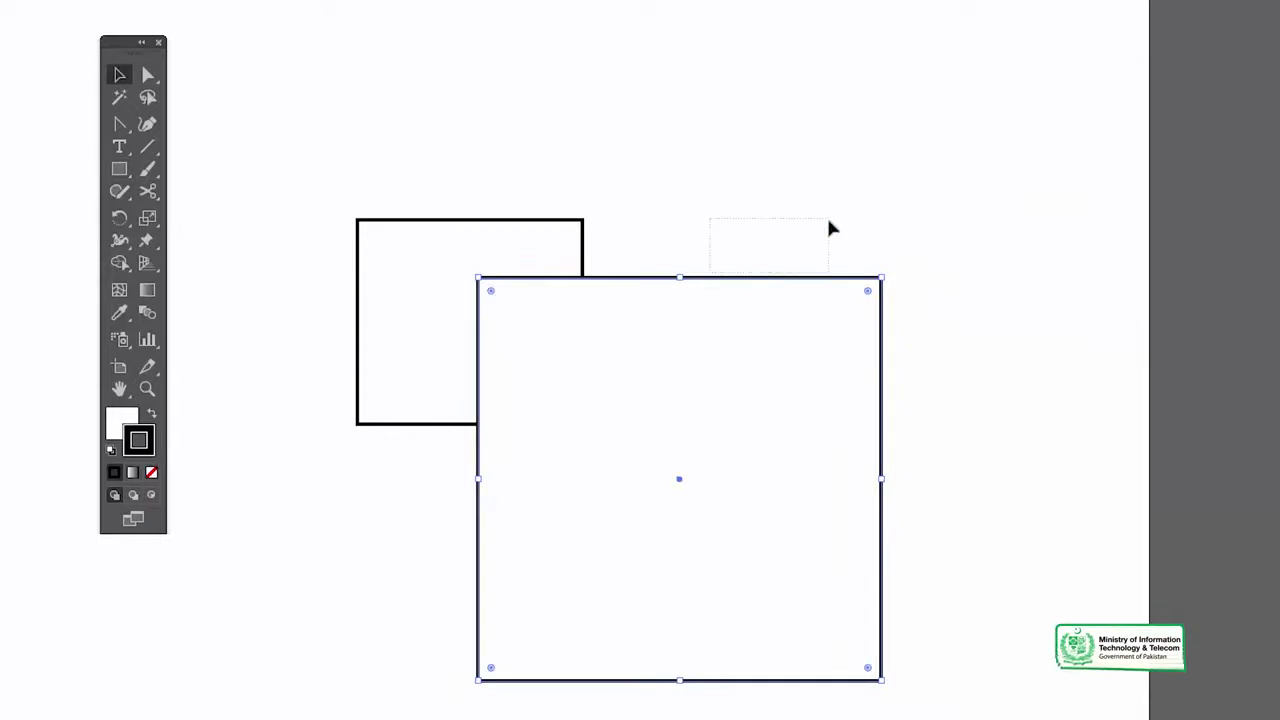
drag(768, 282, 921, 157)
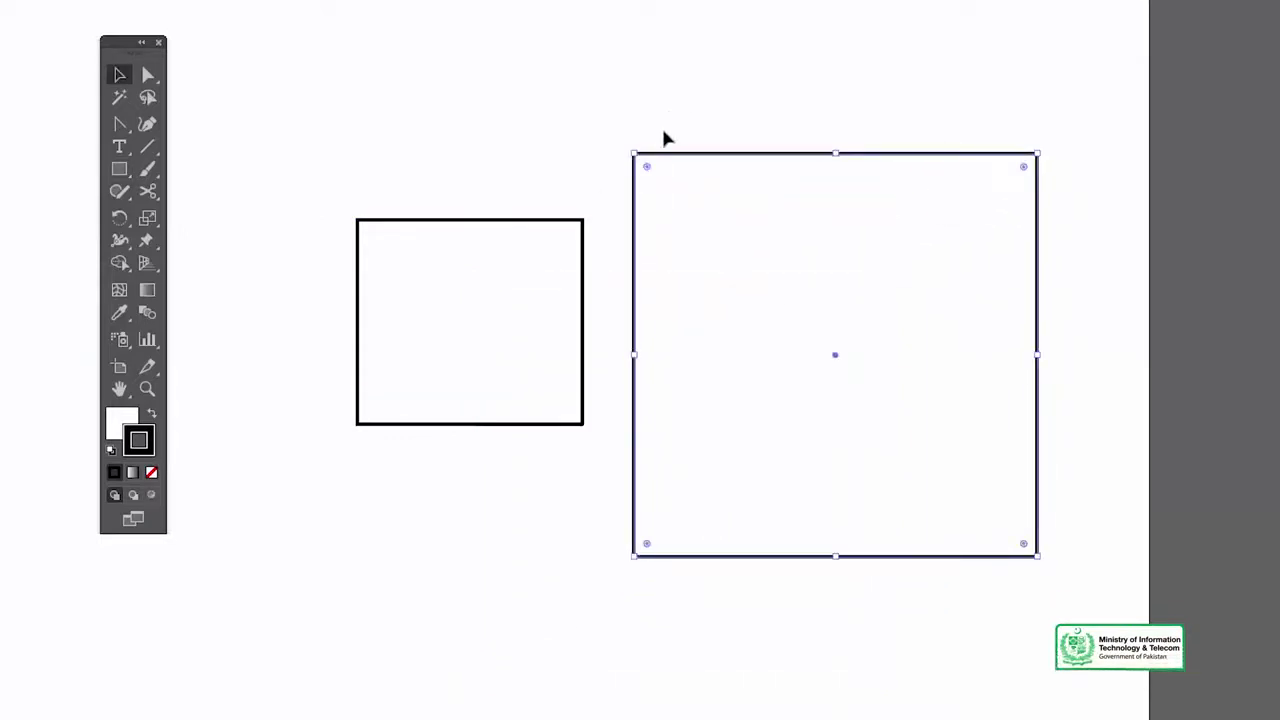
Fit the artboard in view and delete all the practice shapes.
key(z)
alt+click(437, 226)
key(ctrl+0)
key(v)
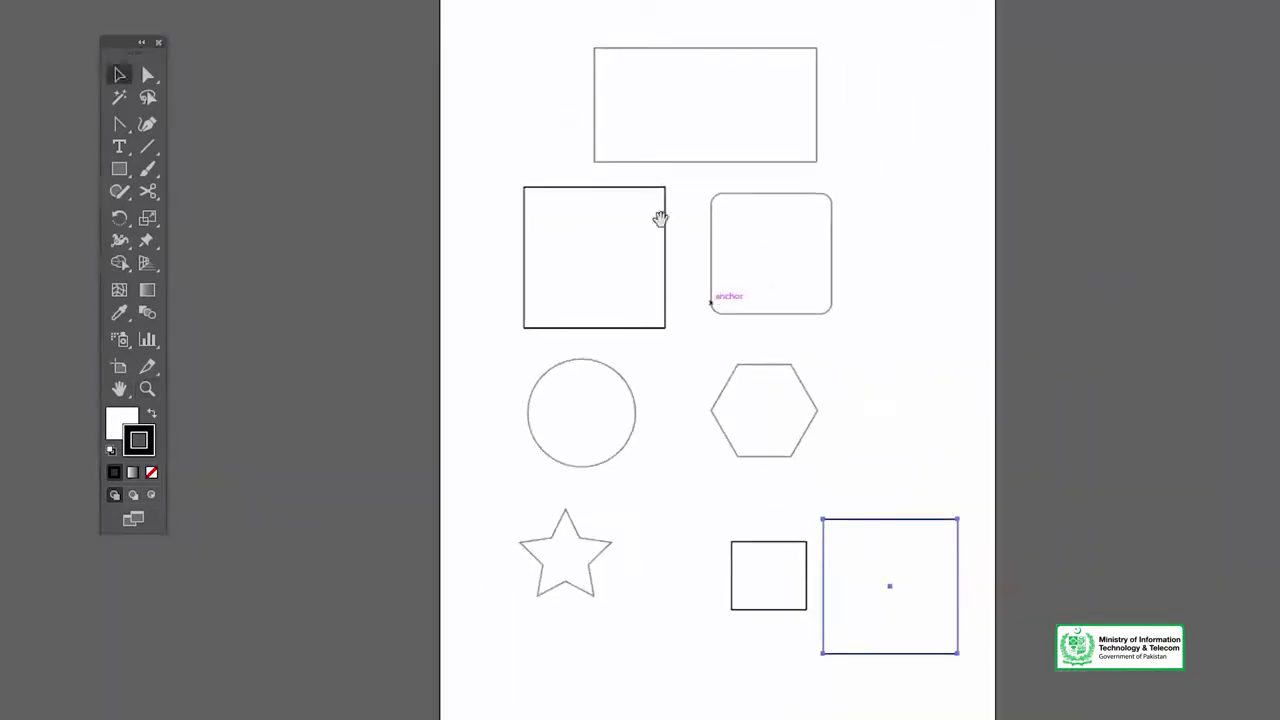
click(489, 20)
key(ctrl+a)
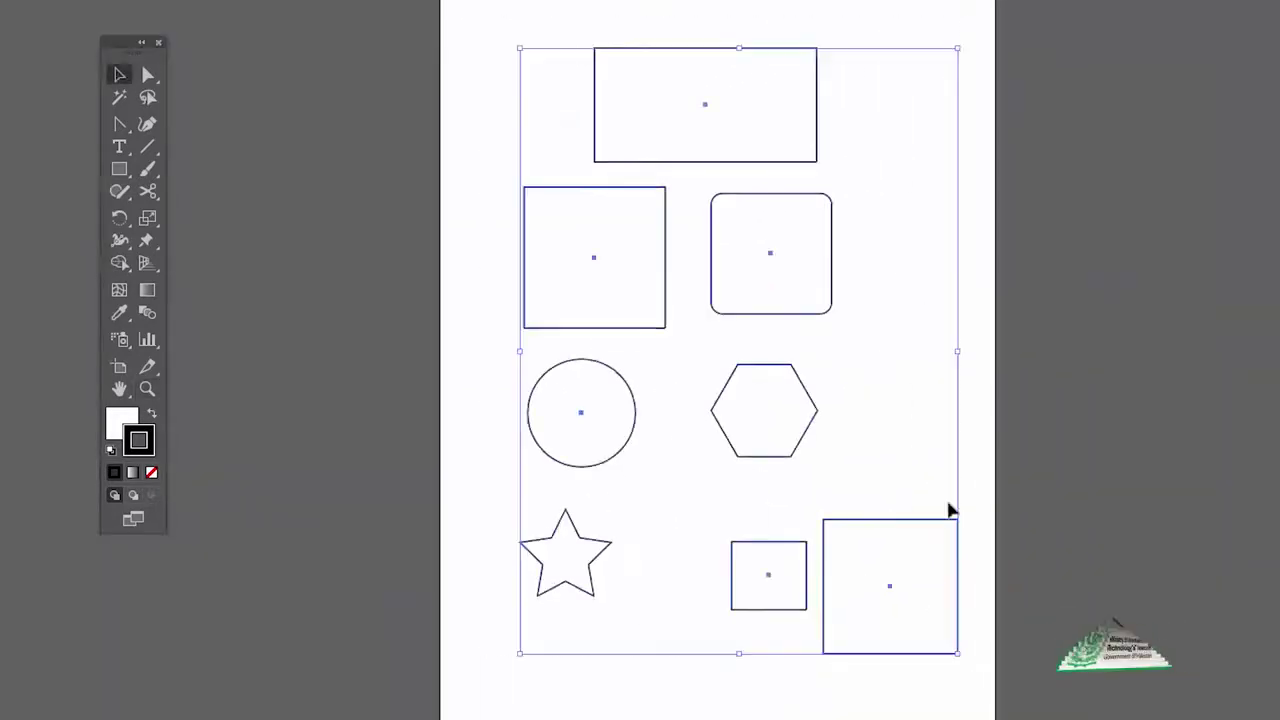
key(Delete)
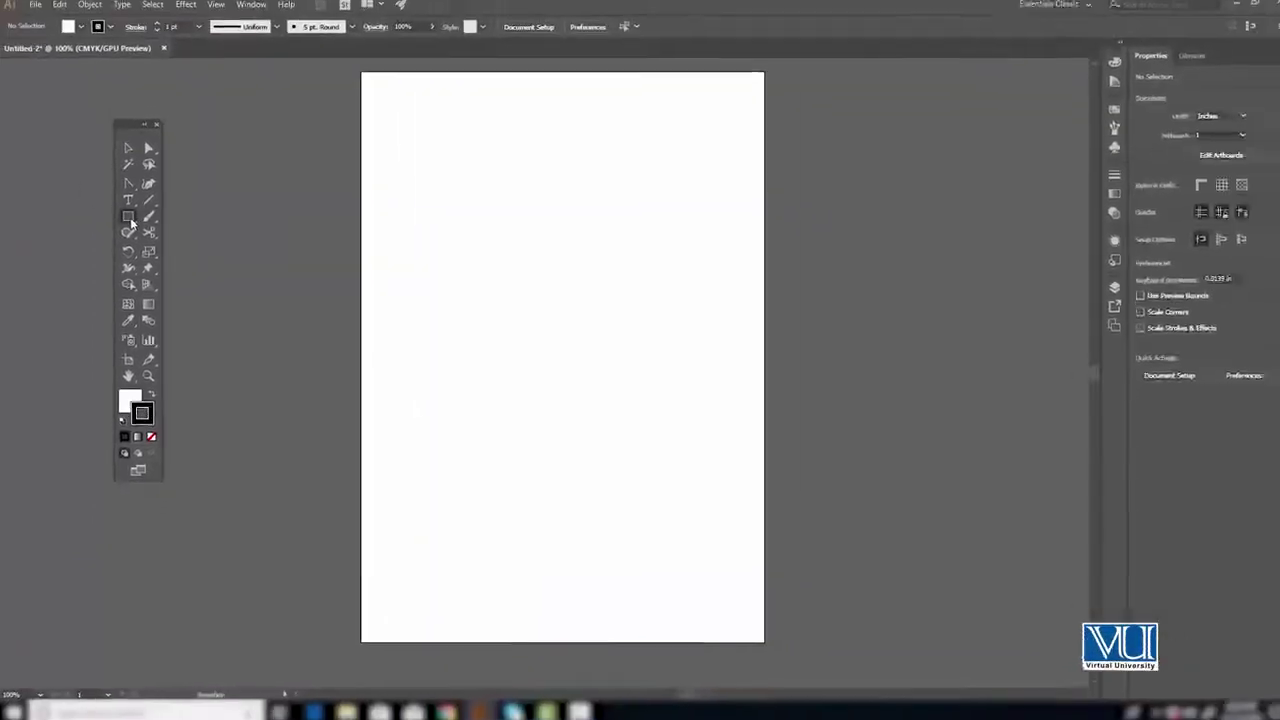
Draw a 1.46 in rounded square with 0.1667 in corners, then a circle to its left.
click(128, 218)
click(175, 236)
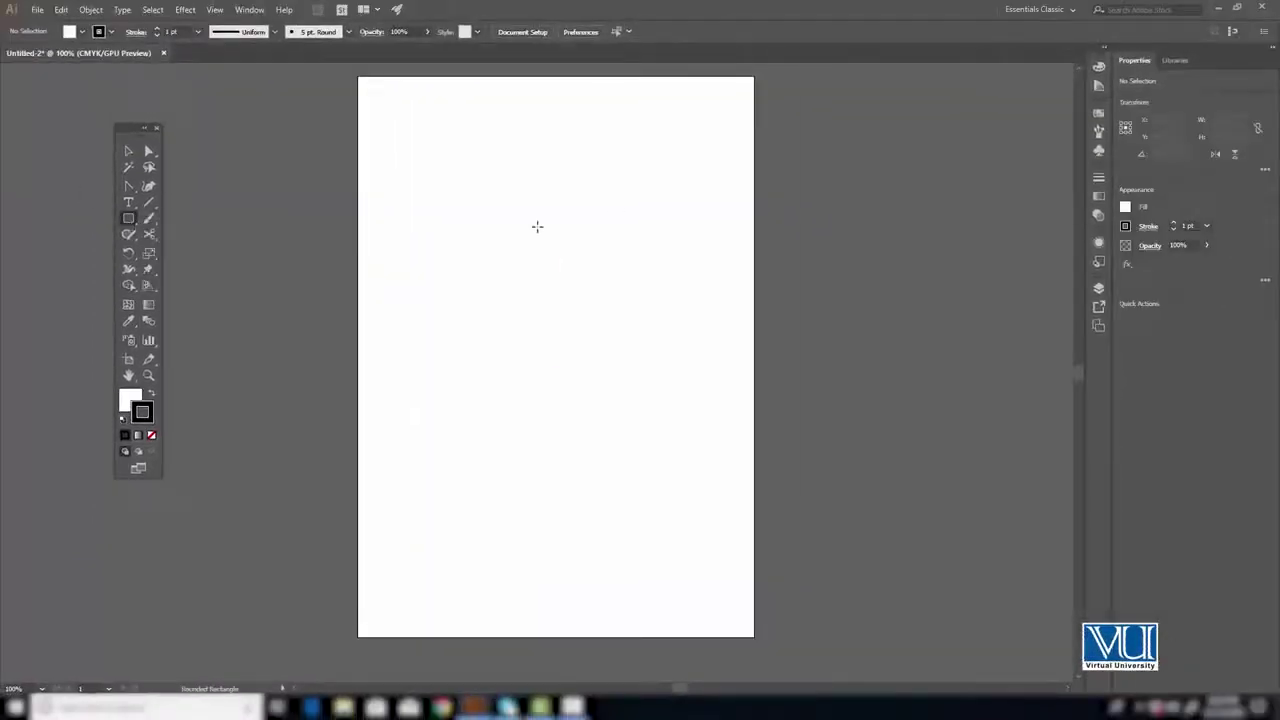
drag(537, 227, 607, 296)
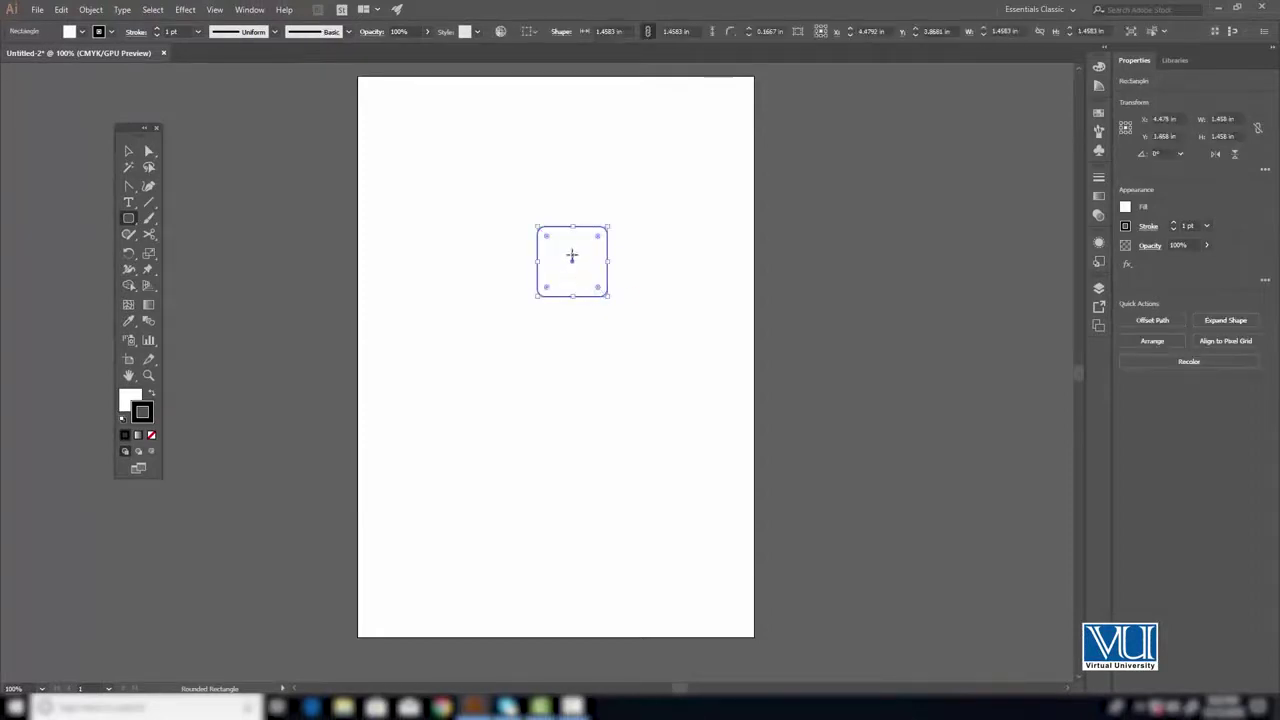
click(568, 246)
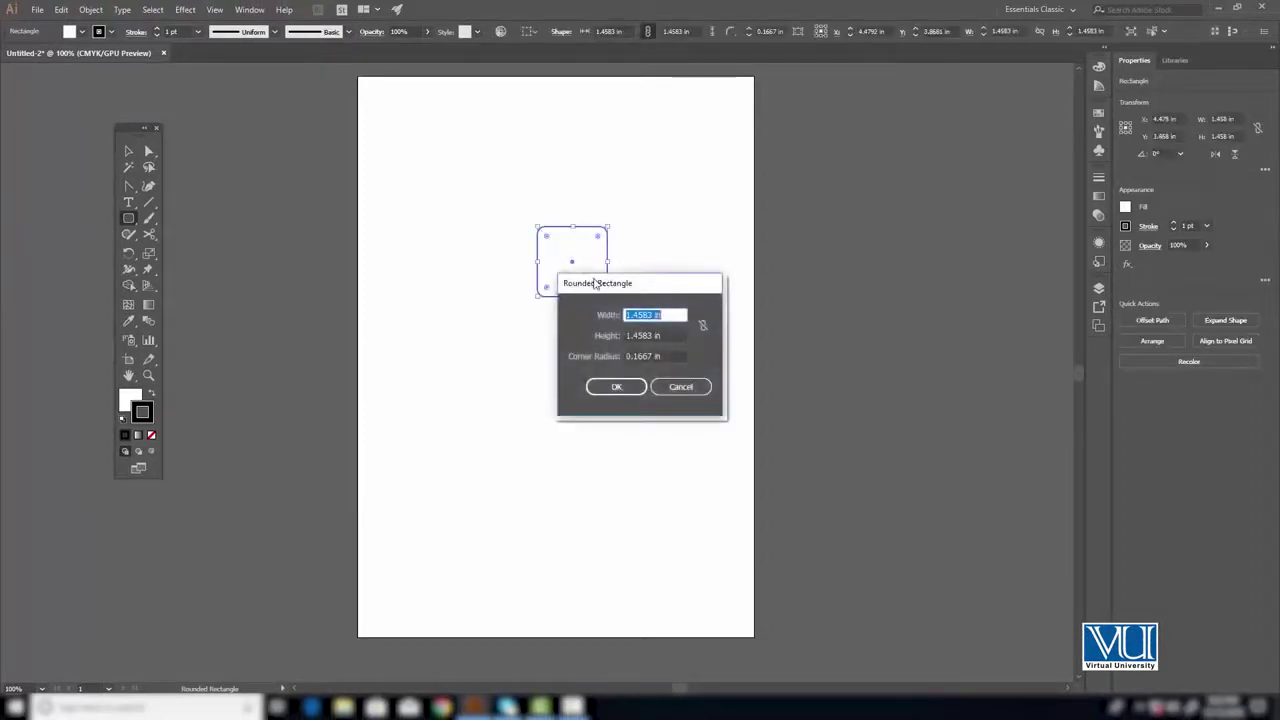
drag(595, 282, 670, 205)
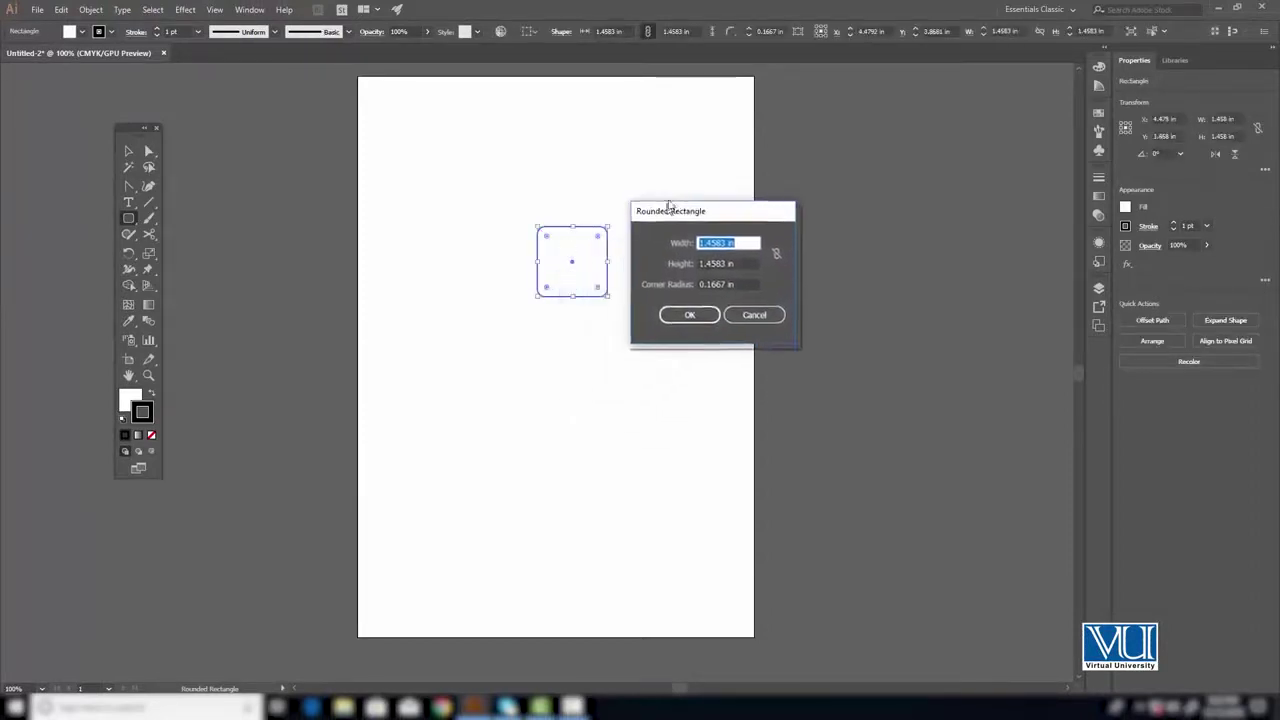
click(723, 258)
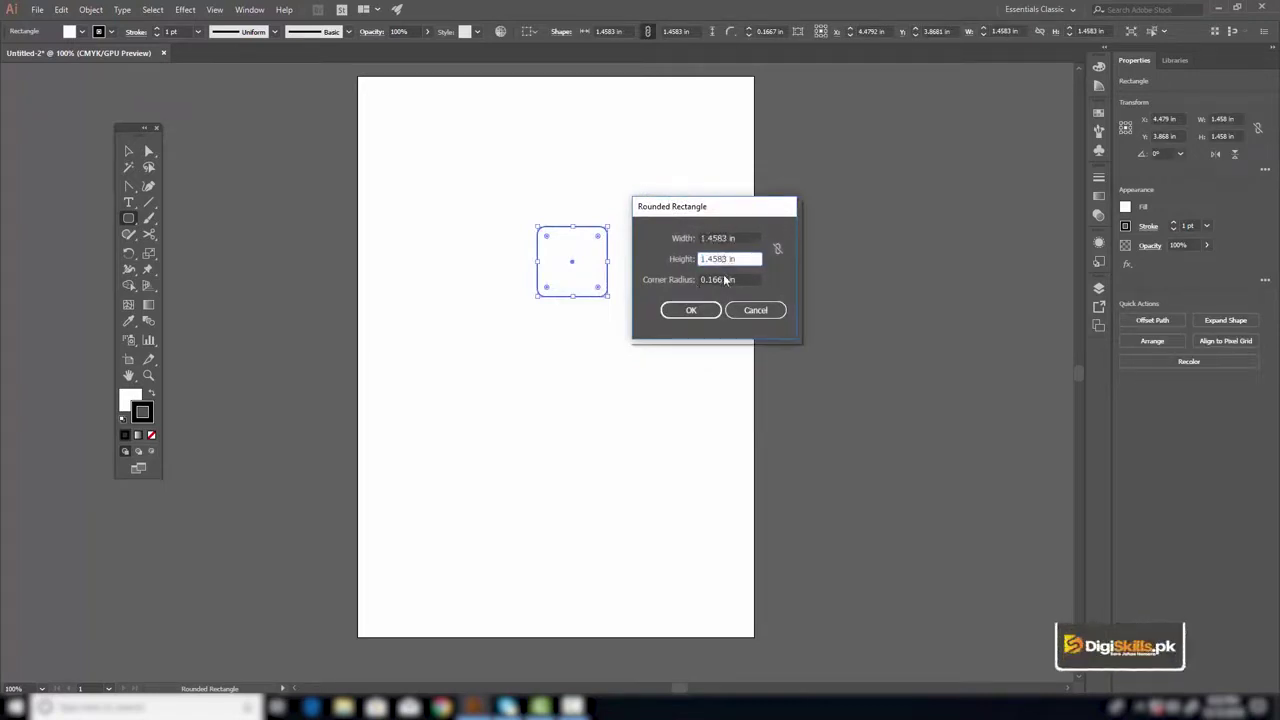
click(724, 279)
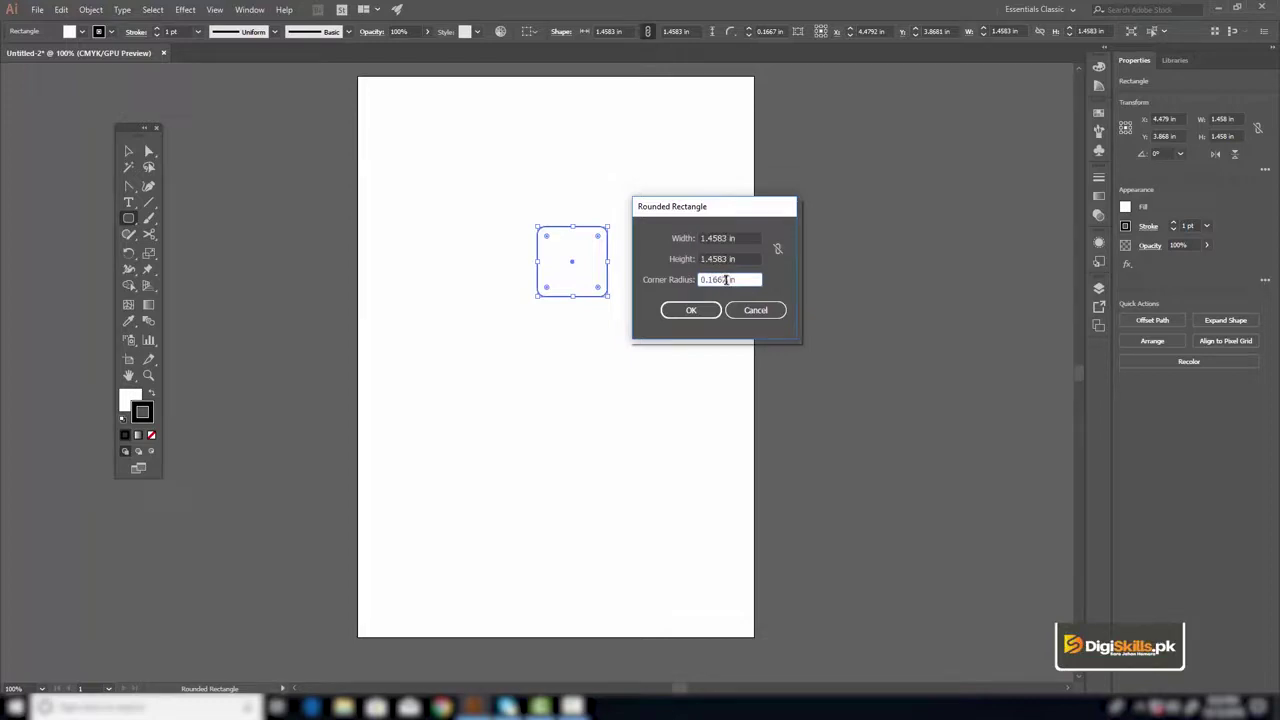
key(Return)
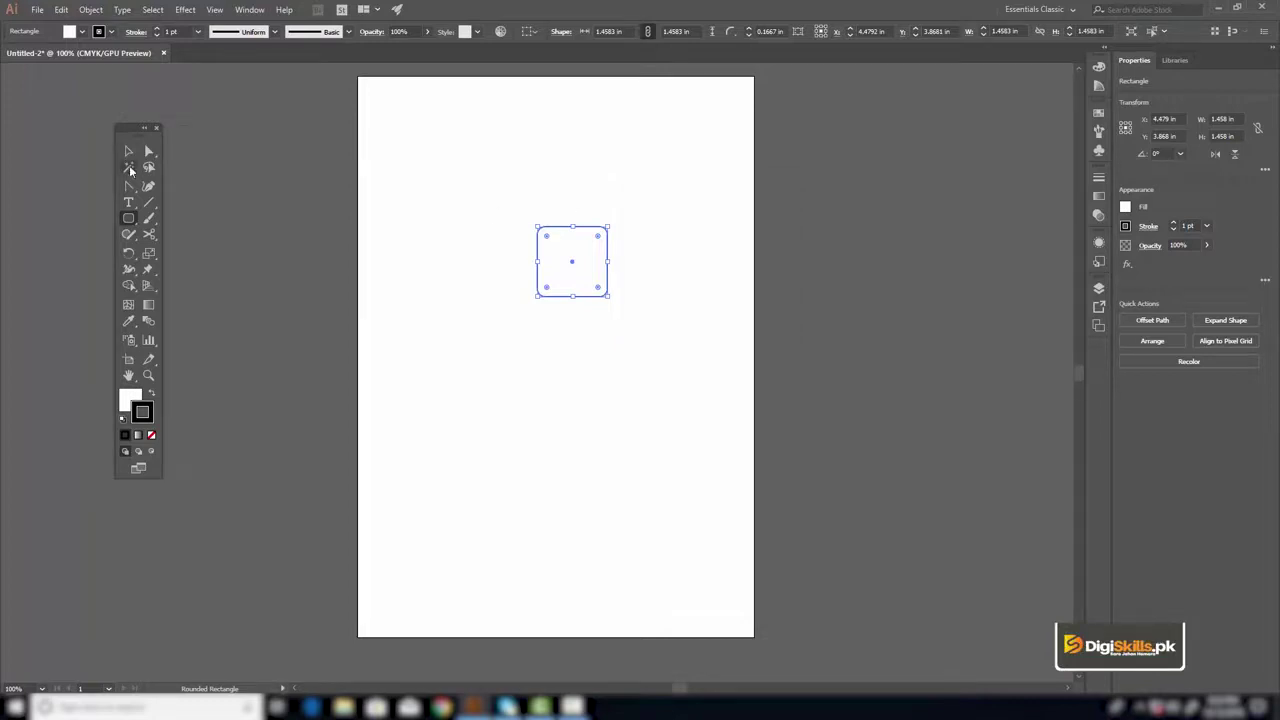
drag(128, 218, 174, 256)
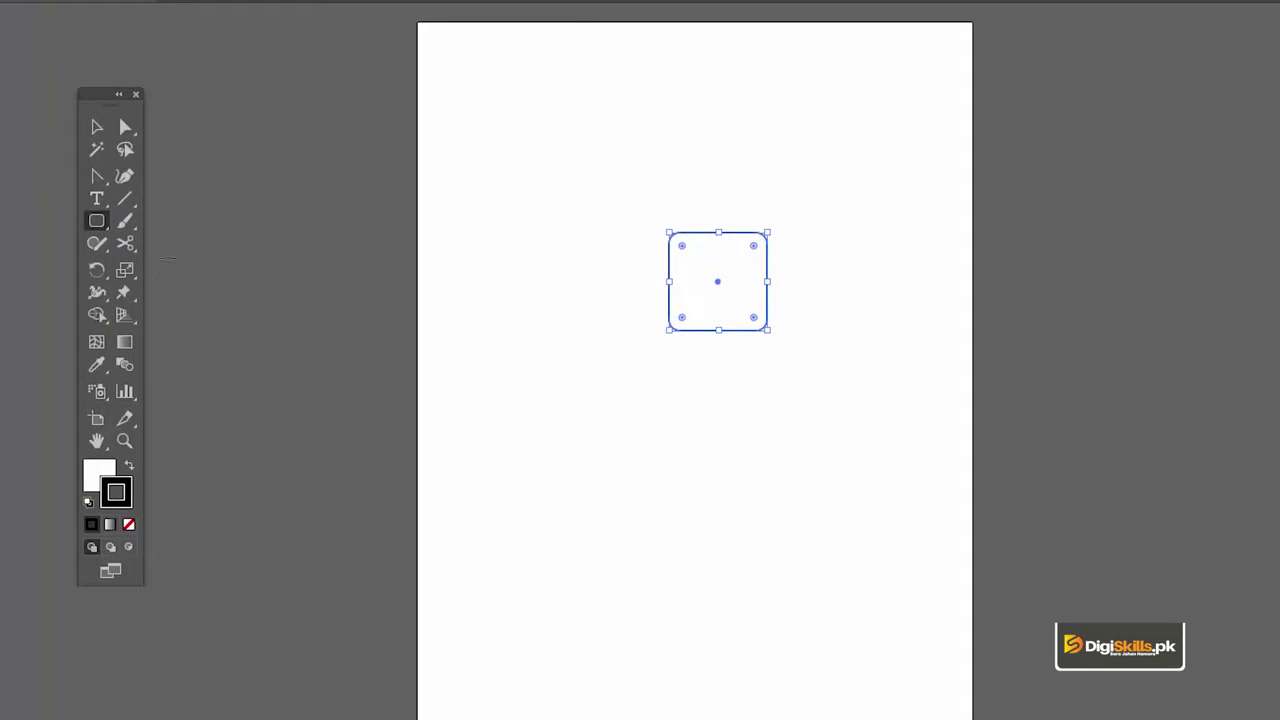
drag(520, 257, 549, 305)
Zoom in closer on the first circle beside the rounded square.
click(529, 233)
click(833, 445)
key(z)
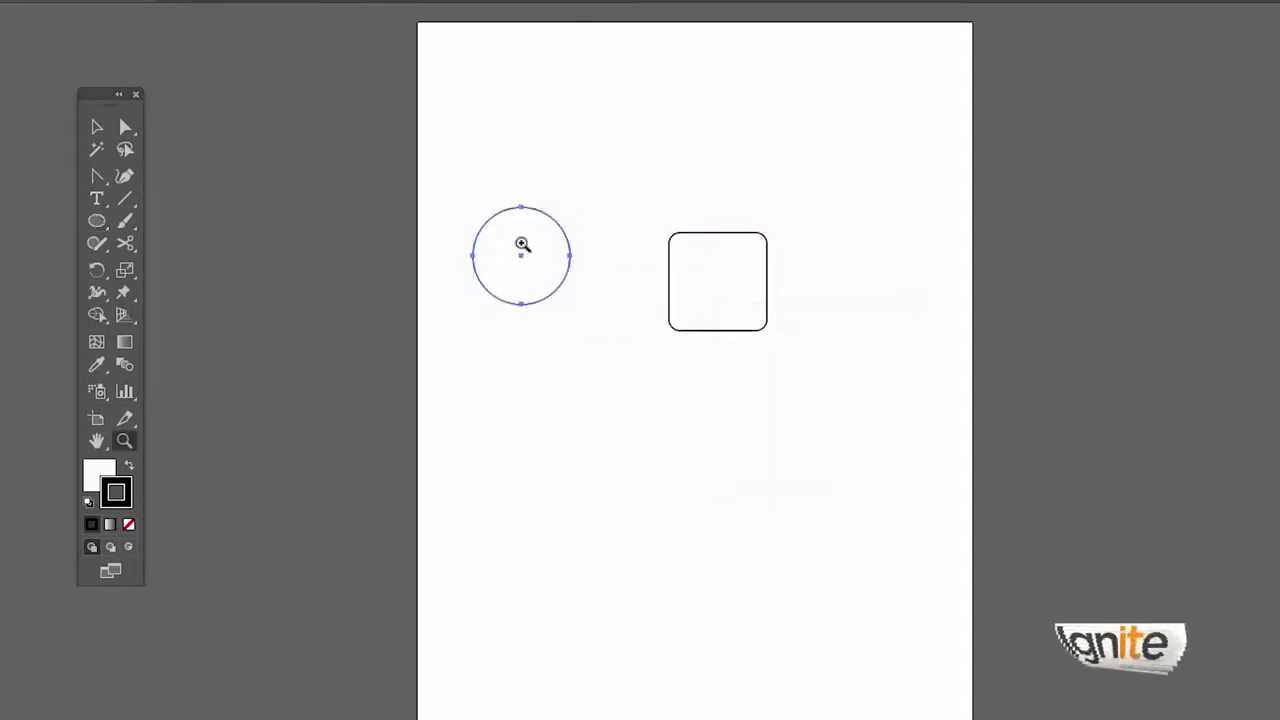
click(520, 246)
click(635, 392)
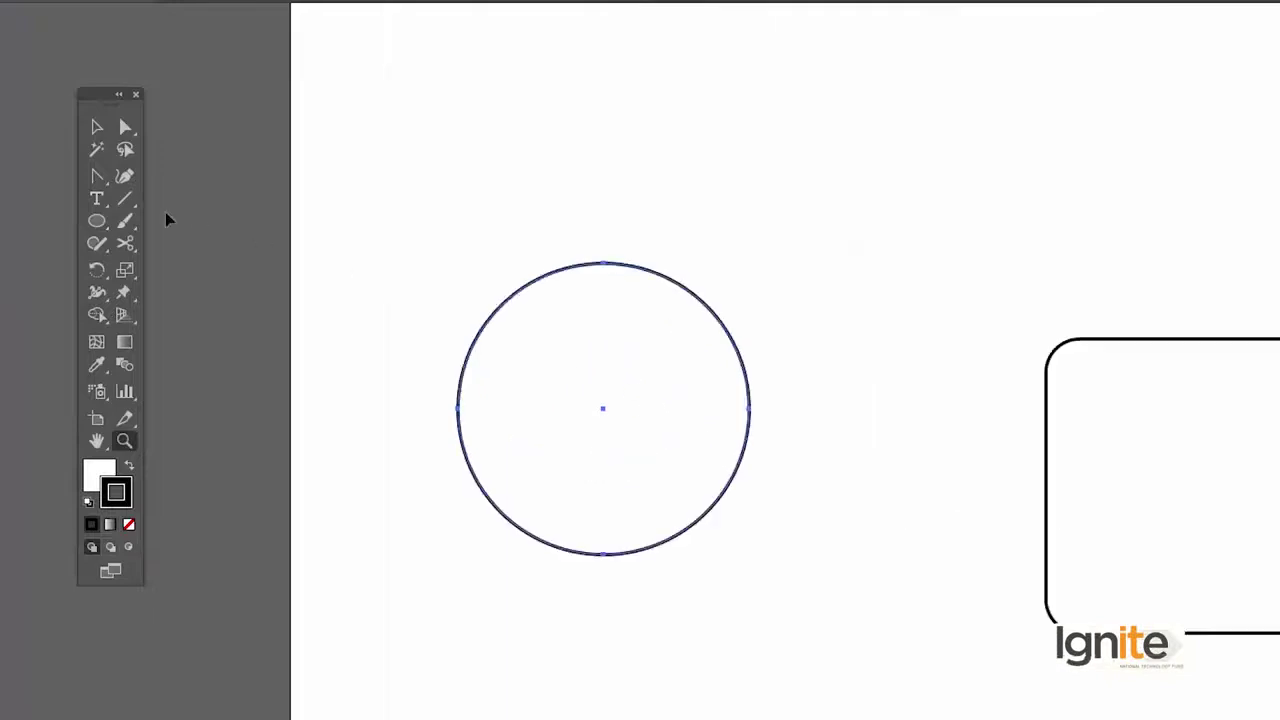
Create a 1.5 × 1.5 in circle and move it up and right of the first.
click(96, 220)
click(618, 383)
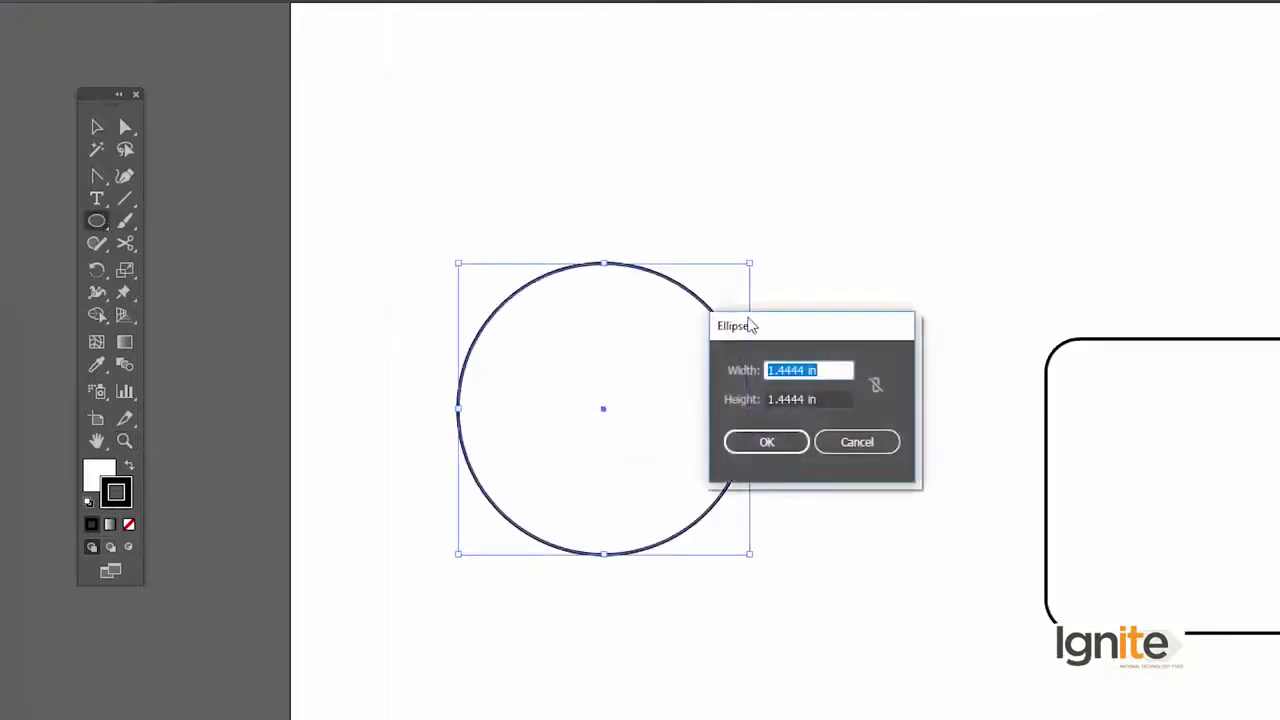
drag(750, 325, 830, 320)
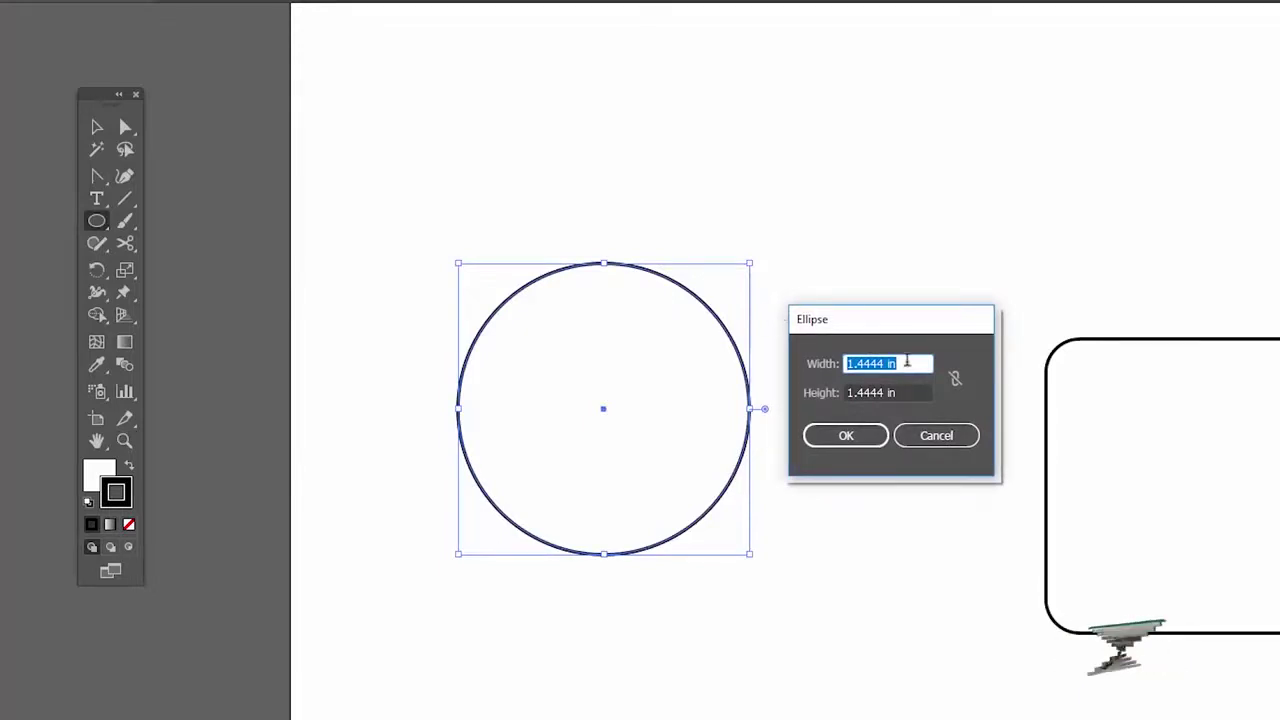
drag(887, 363, 793, 356)
text(1.5)
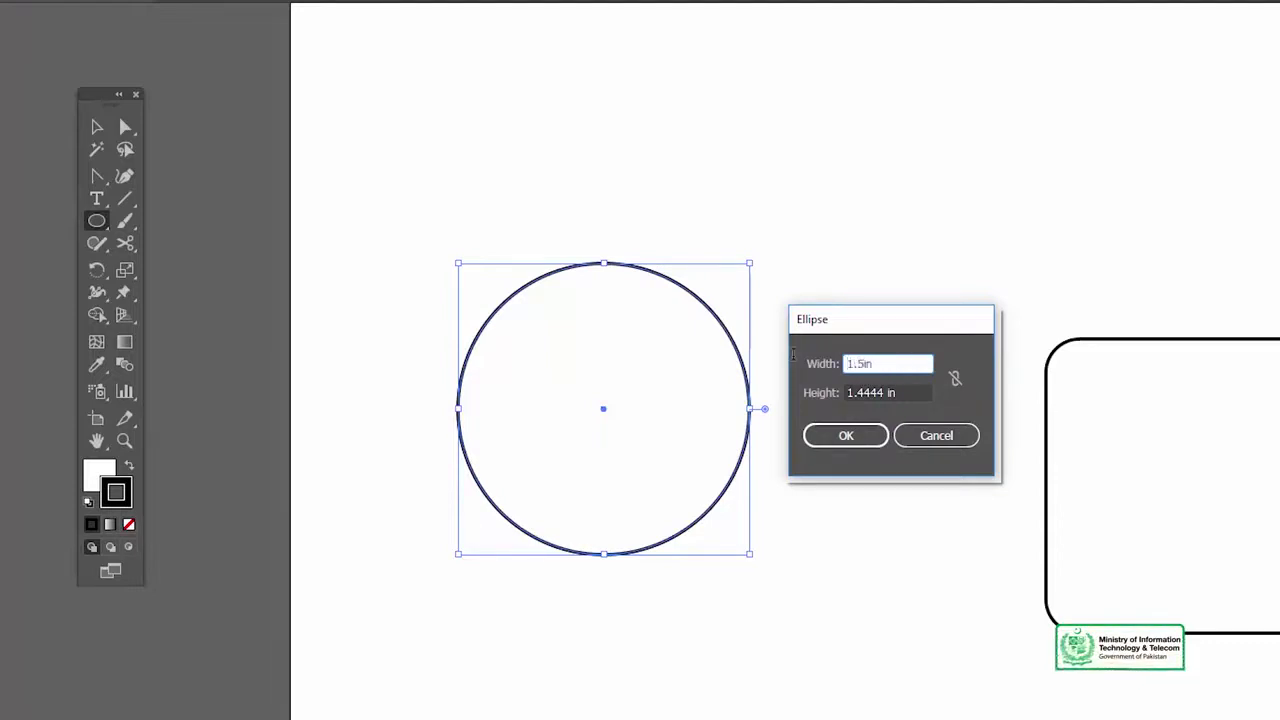
key(Tab)
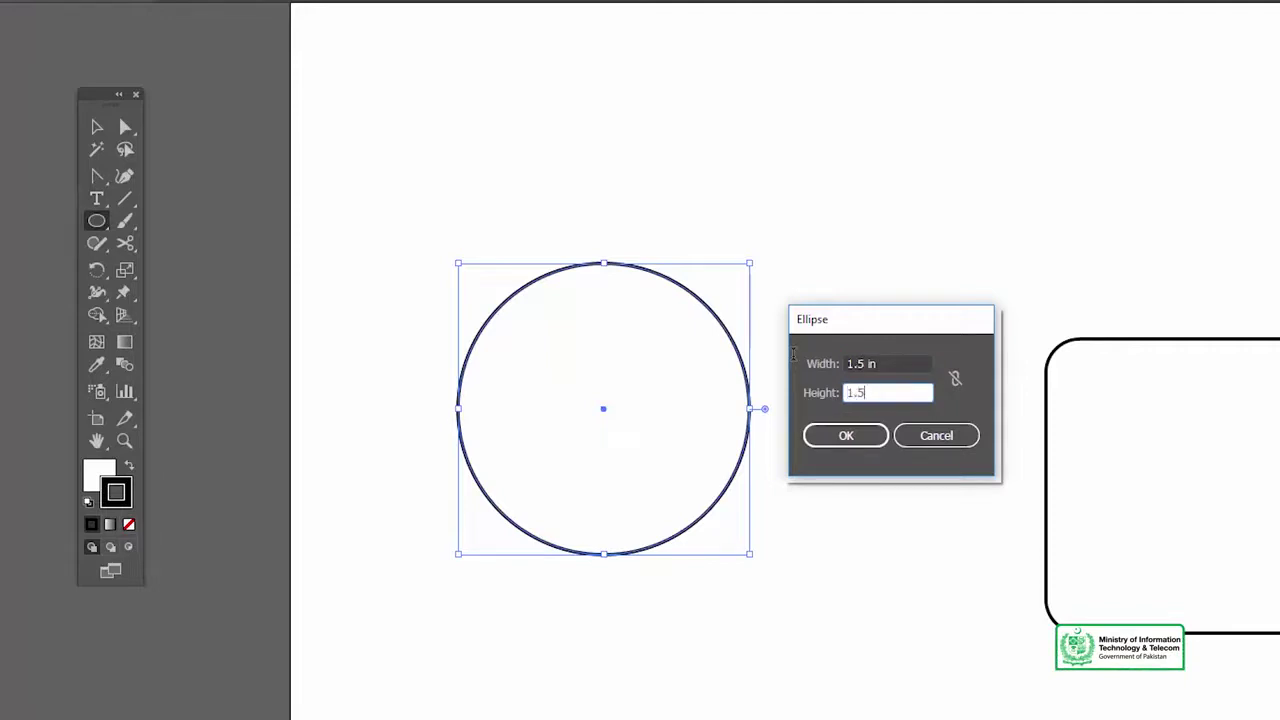
key(Return)
key(v)
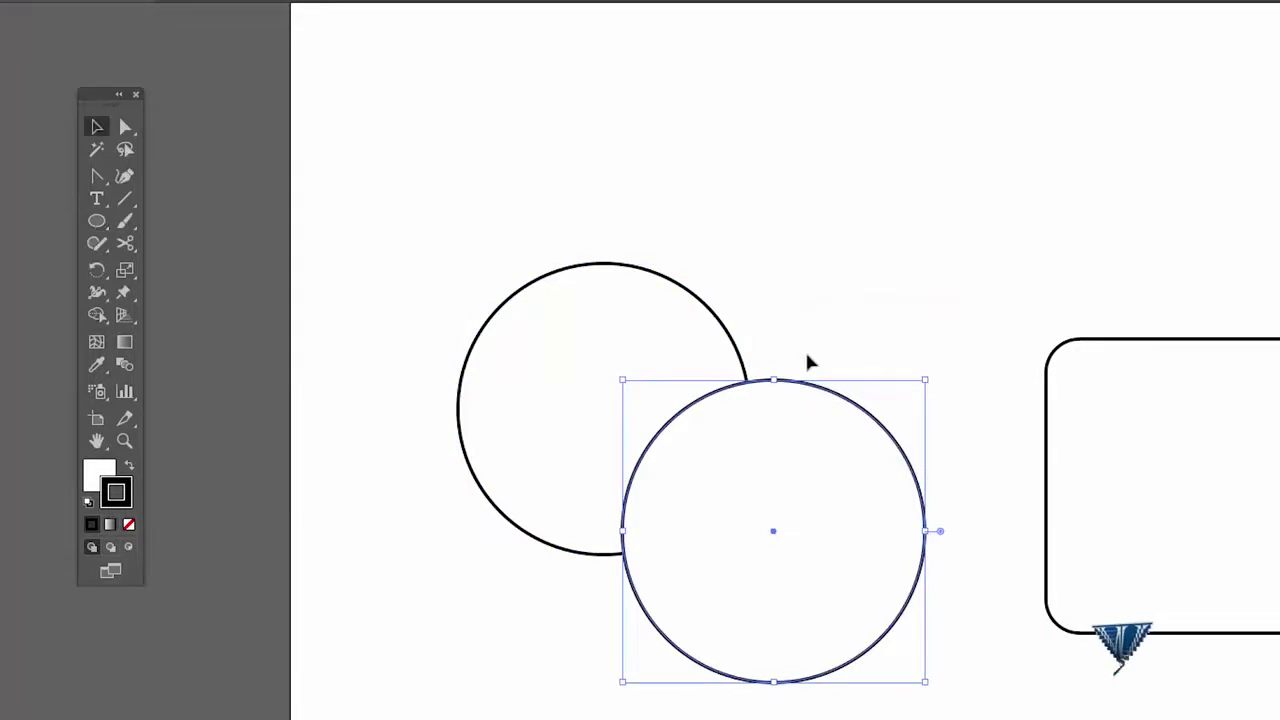
mouse_move(812, 380)
mouse_down()
mouse_move(937, 89)
mouse_move(886, 128)
mouse_up()
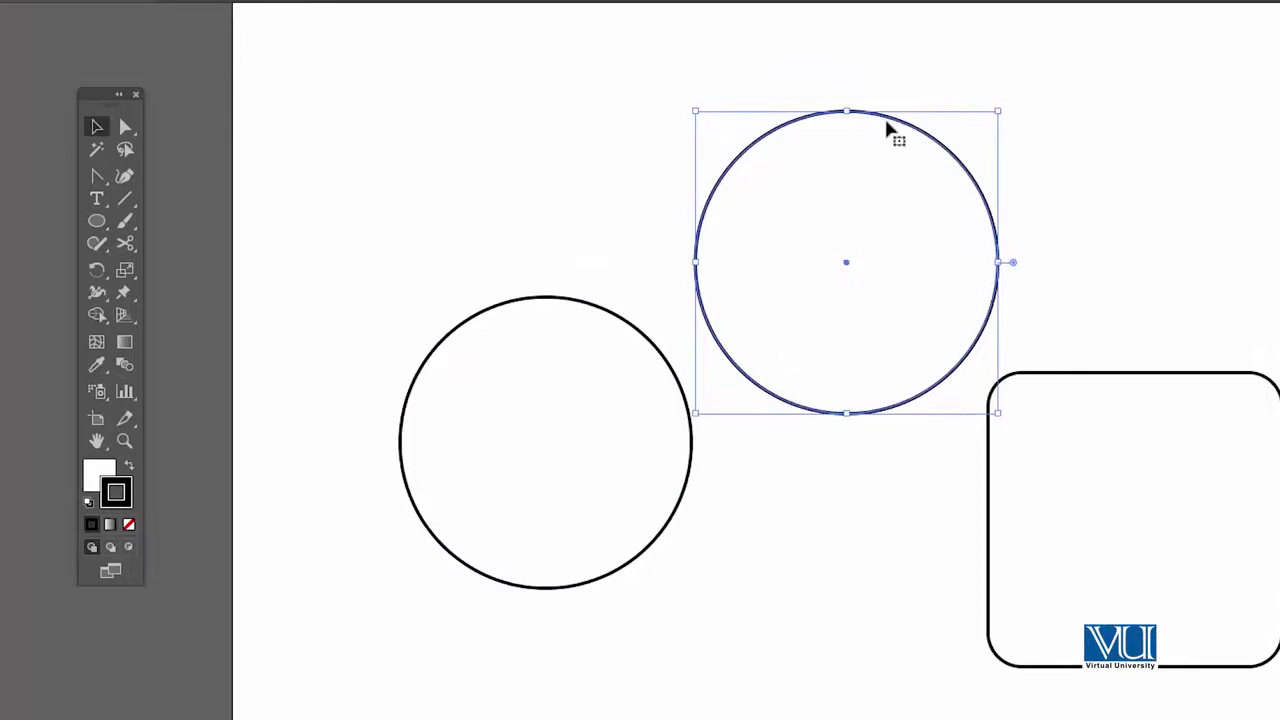
click(96, 222)
click(150, 221)
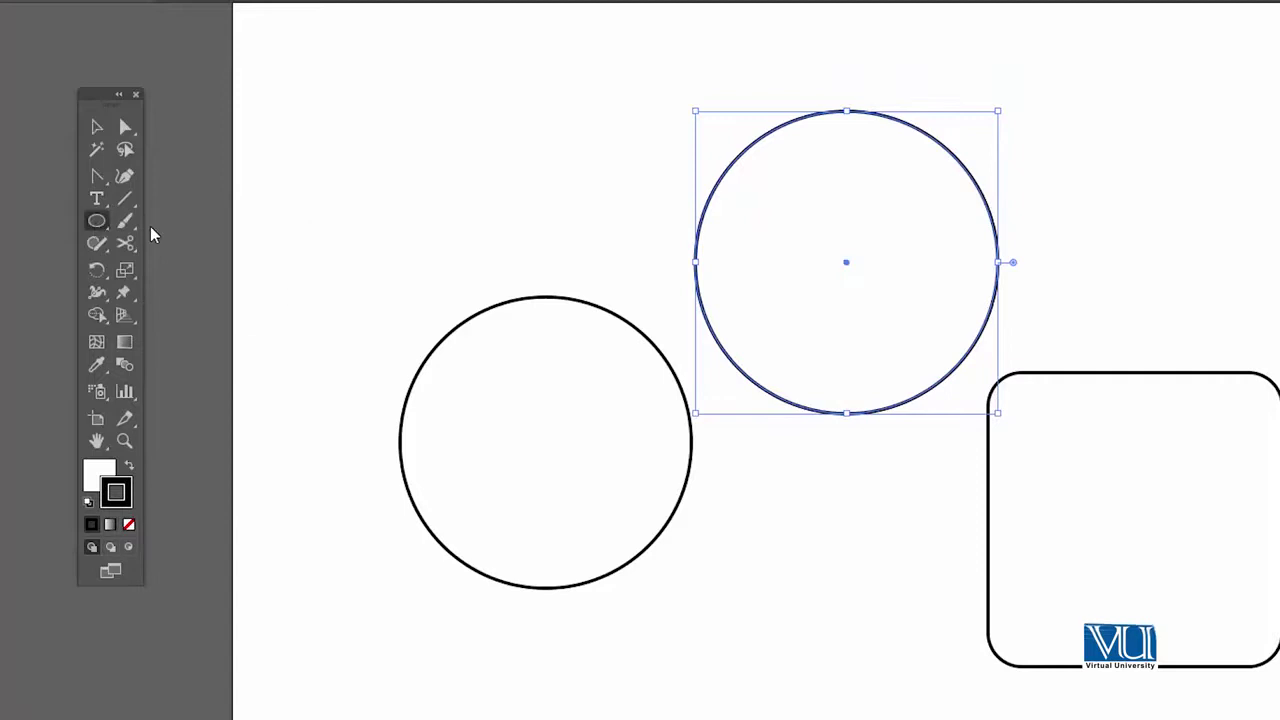
Draw a rectangle near the artboard's top-left and nudge it slightly down and right.
drag(377, 77, 570, 201)
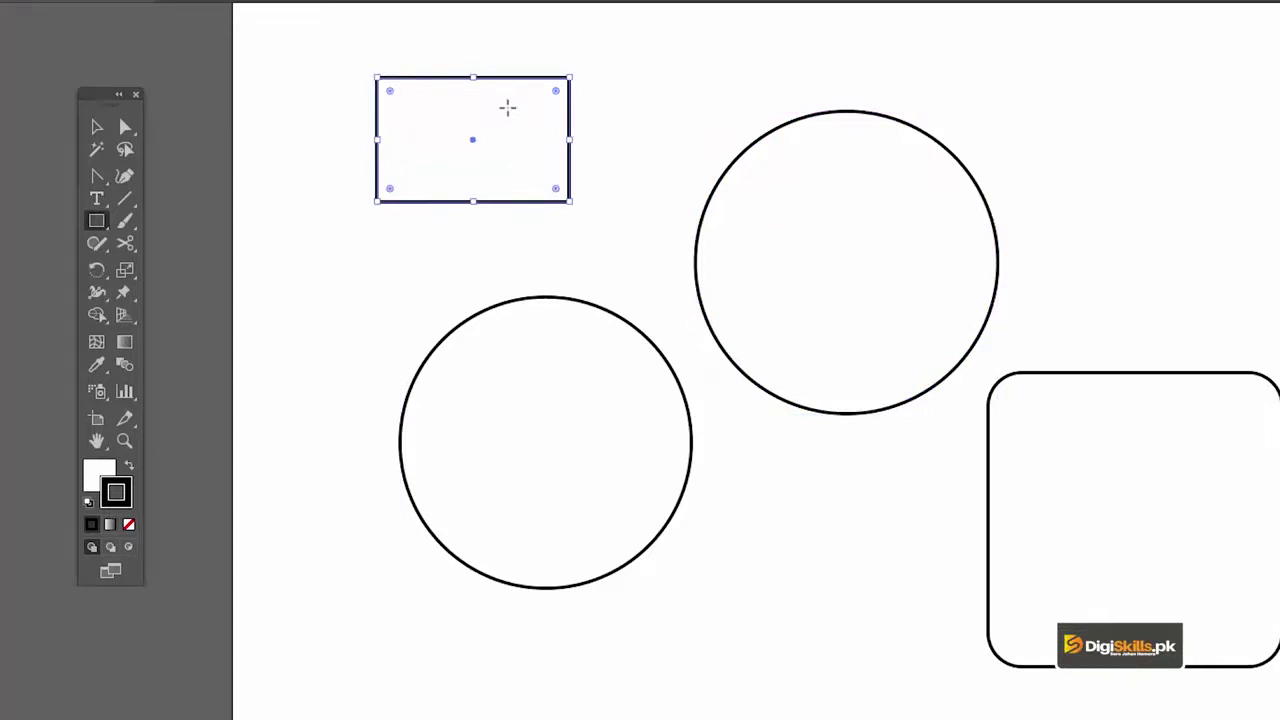
click(507, 107)
click(1088, 343)
click(106, 226)
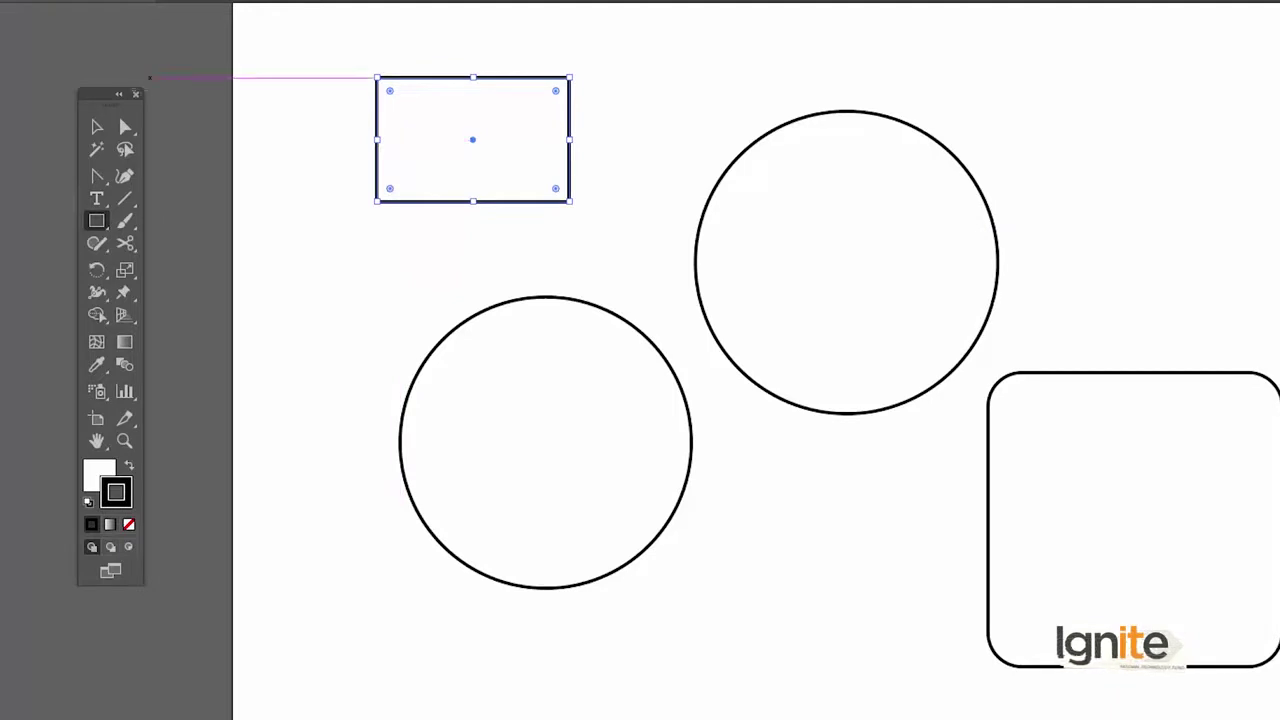
click(96, 126)
click(478, 56)
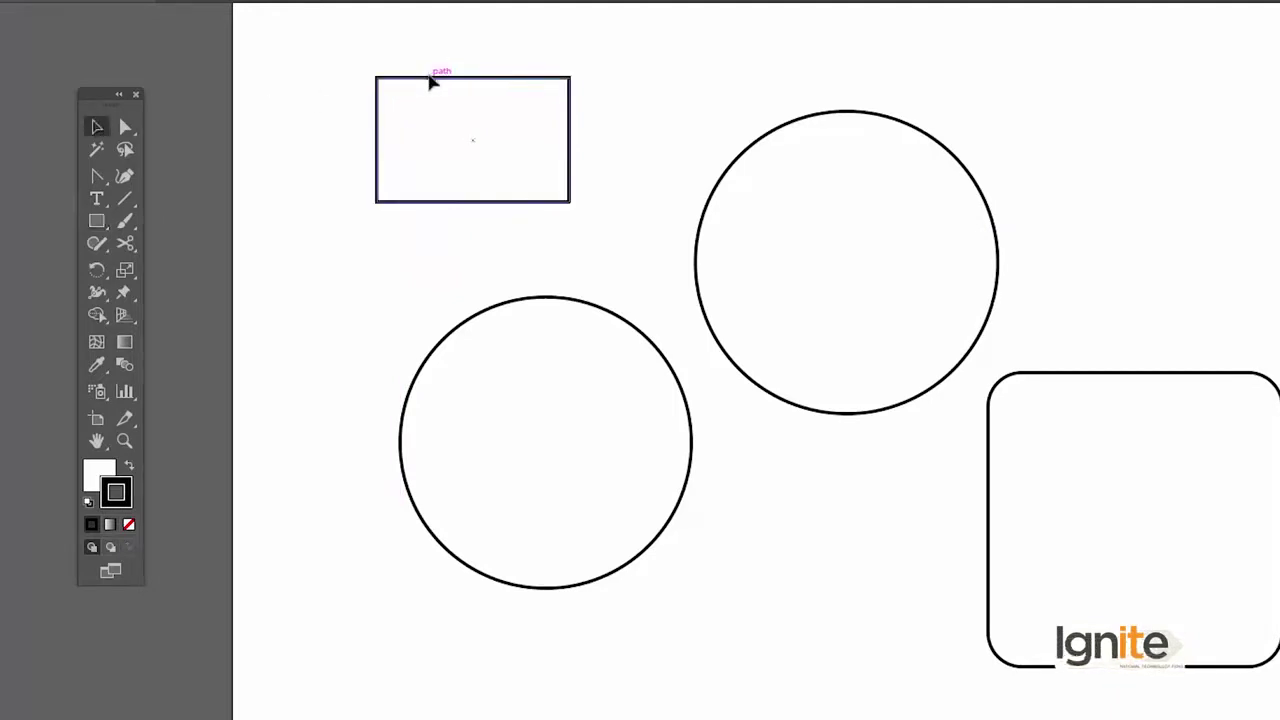
drag(451, 86, 478, 115)
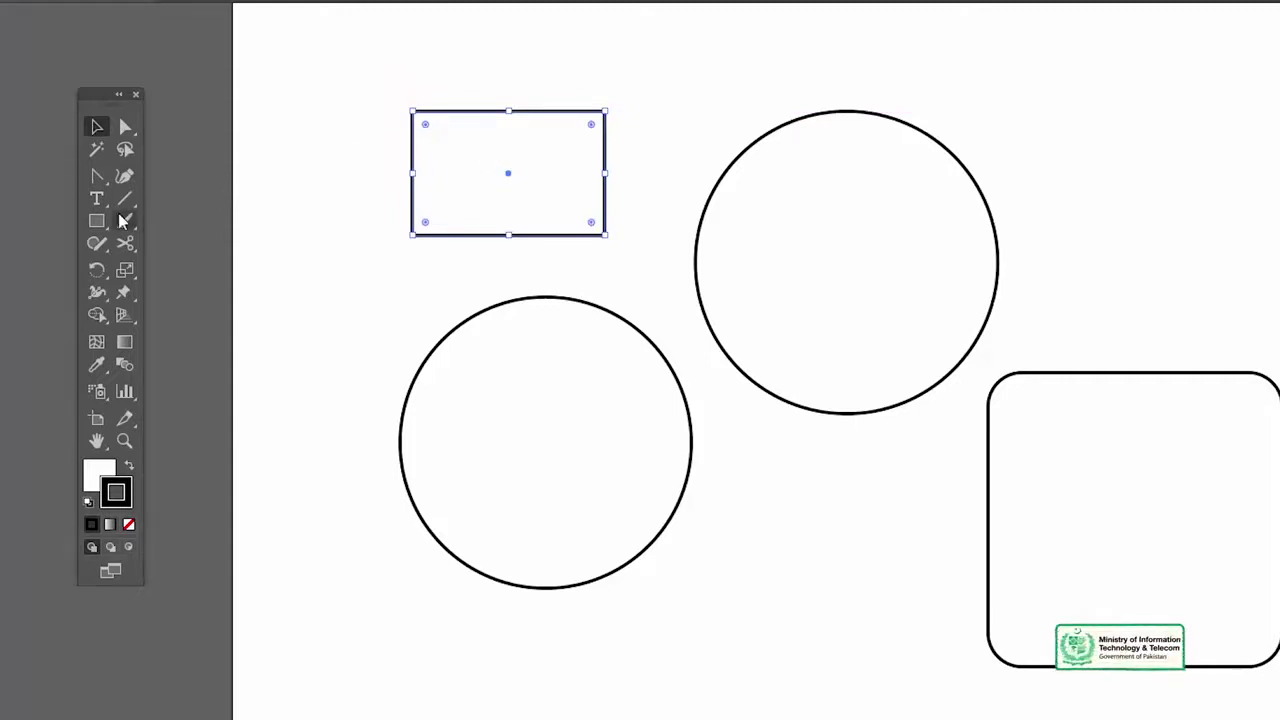
Create a second rectangle of the same size through the Rectangle size dialog and select it.
key(m)
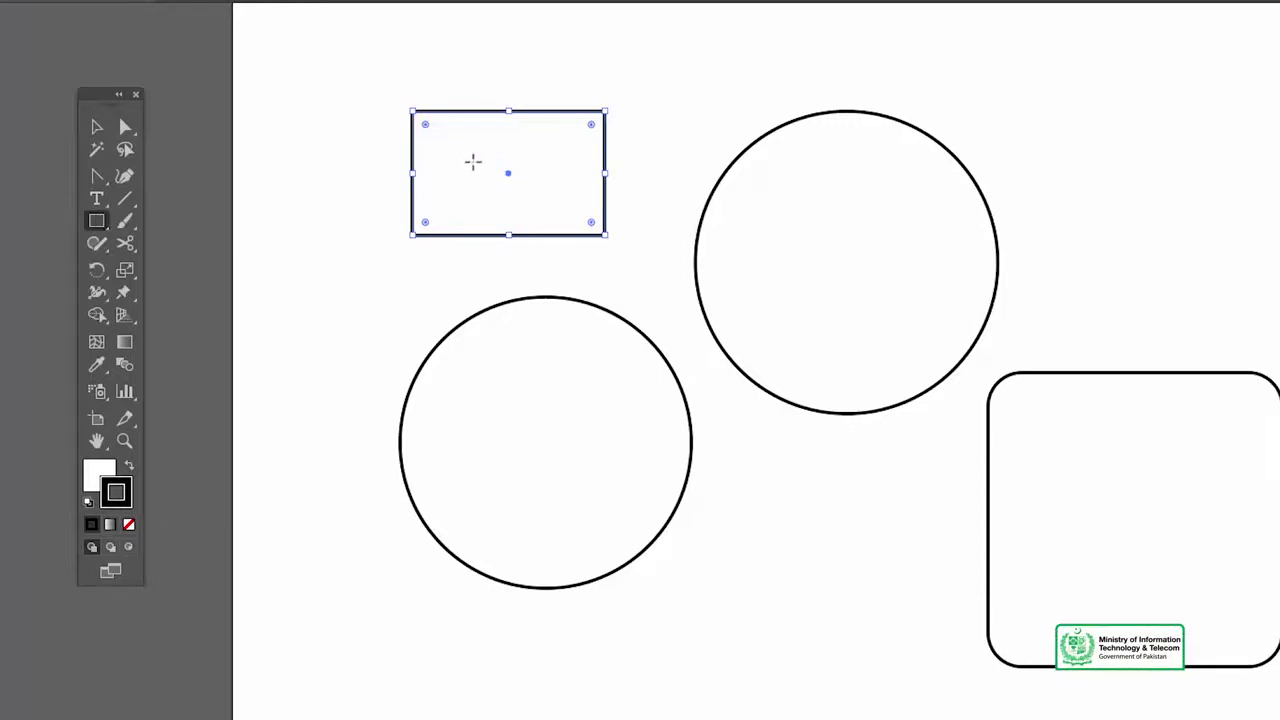
click(473, 162)
drag(1057, 228, 783, 116)
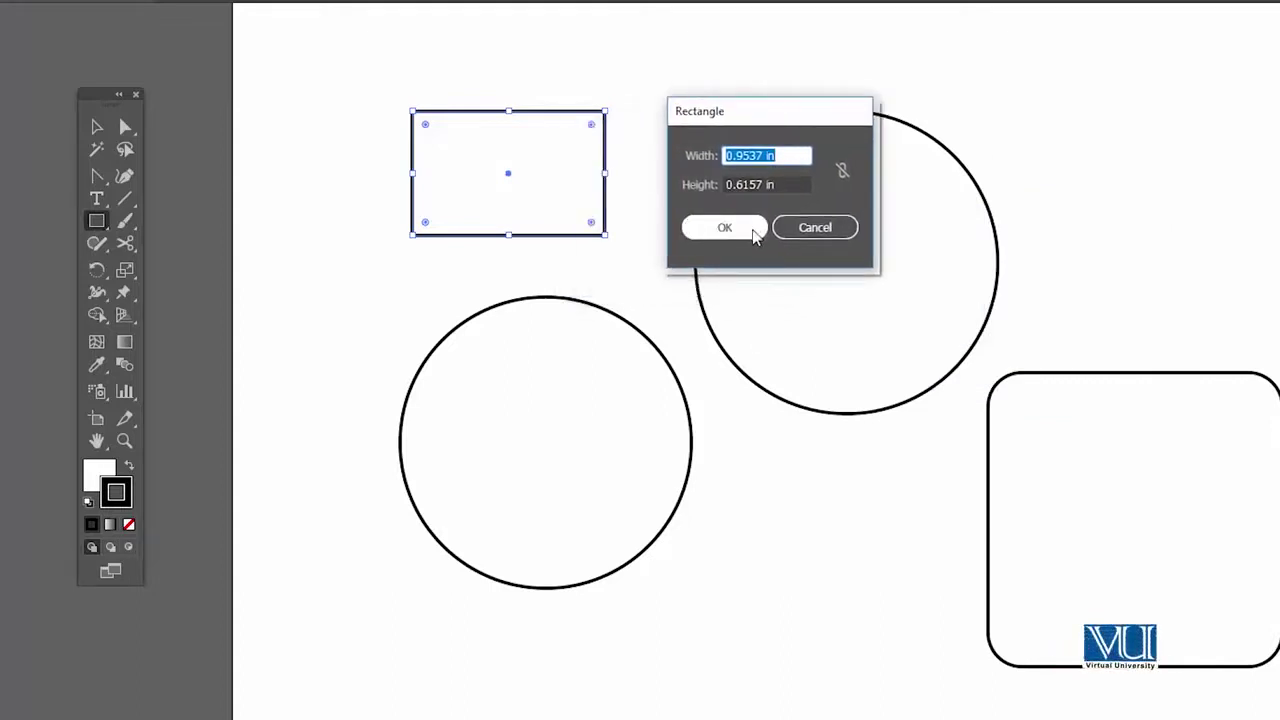
click(724, 228)
key(v)
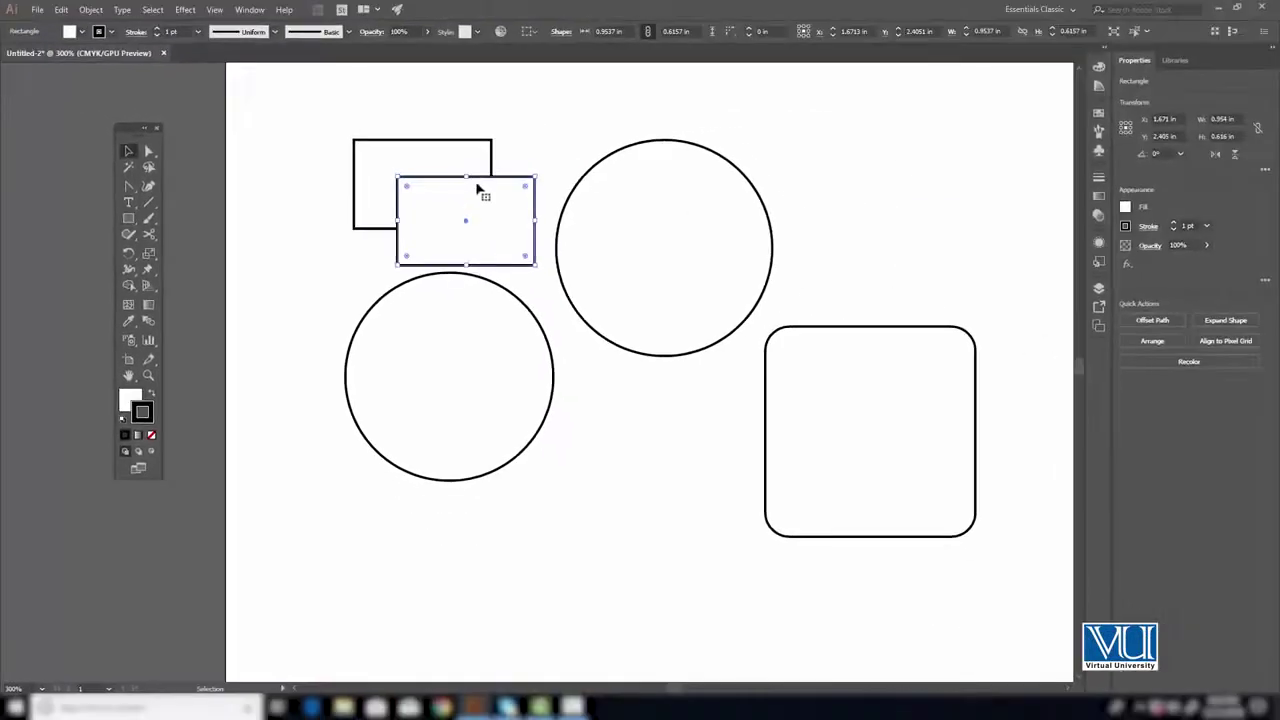
click(507, 166)
click(510, 179)
Dismiss the Rectangle dialog and drag the front rectangle onto the first one.
click(128, 218)
click(597, 174)
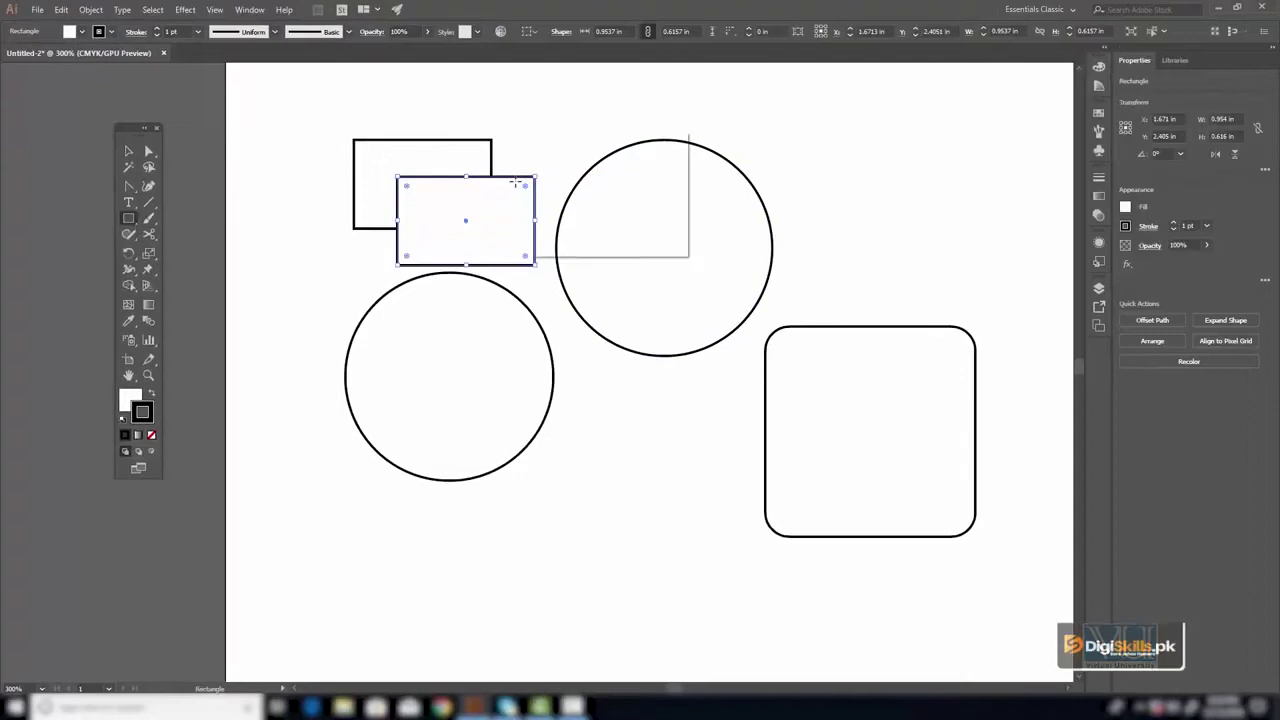
drag(594, 138, 612, 146)
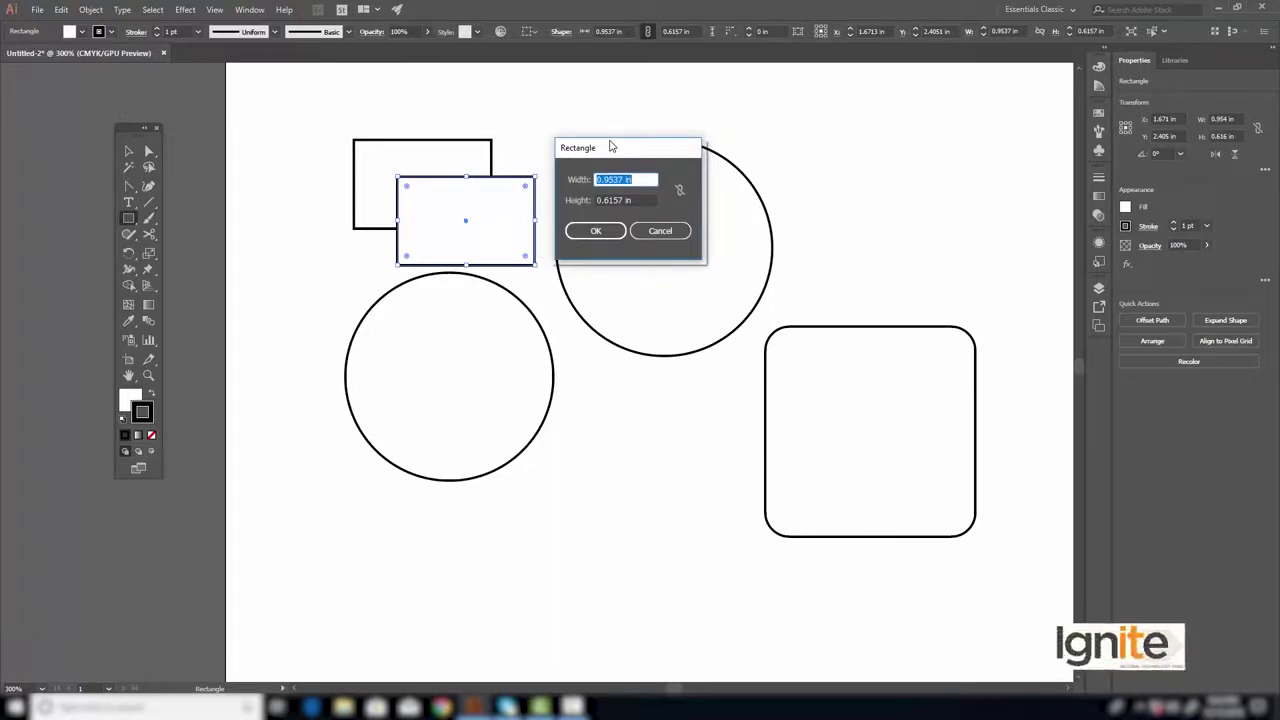
click(659, 231)
key(v)
click(505, 128)
click(501, 190)
drag(499, 180, 474, 143)
Delete the rectangle, both circles and the rounded square, leaving an empty artboard.
key(Delete)
click(456, 276)
key(Delete)
click(562, 210)
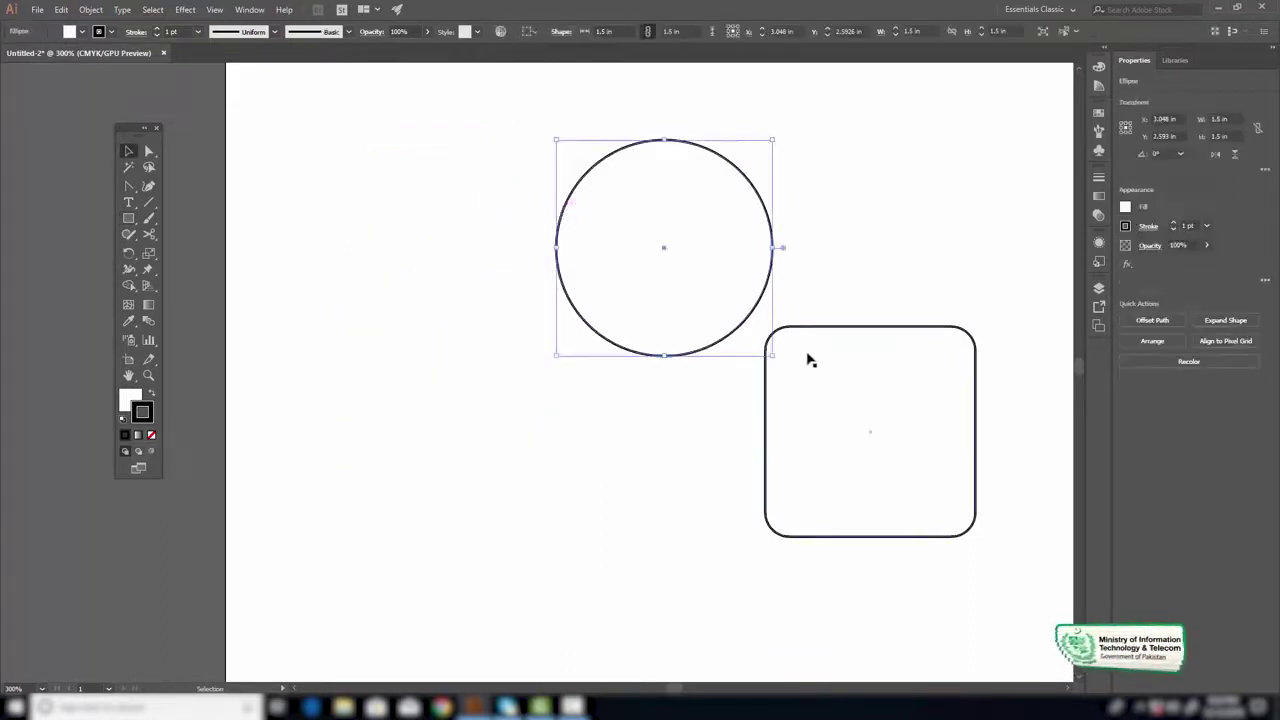
key(Delete)
click(814, 329)
key(Delete)
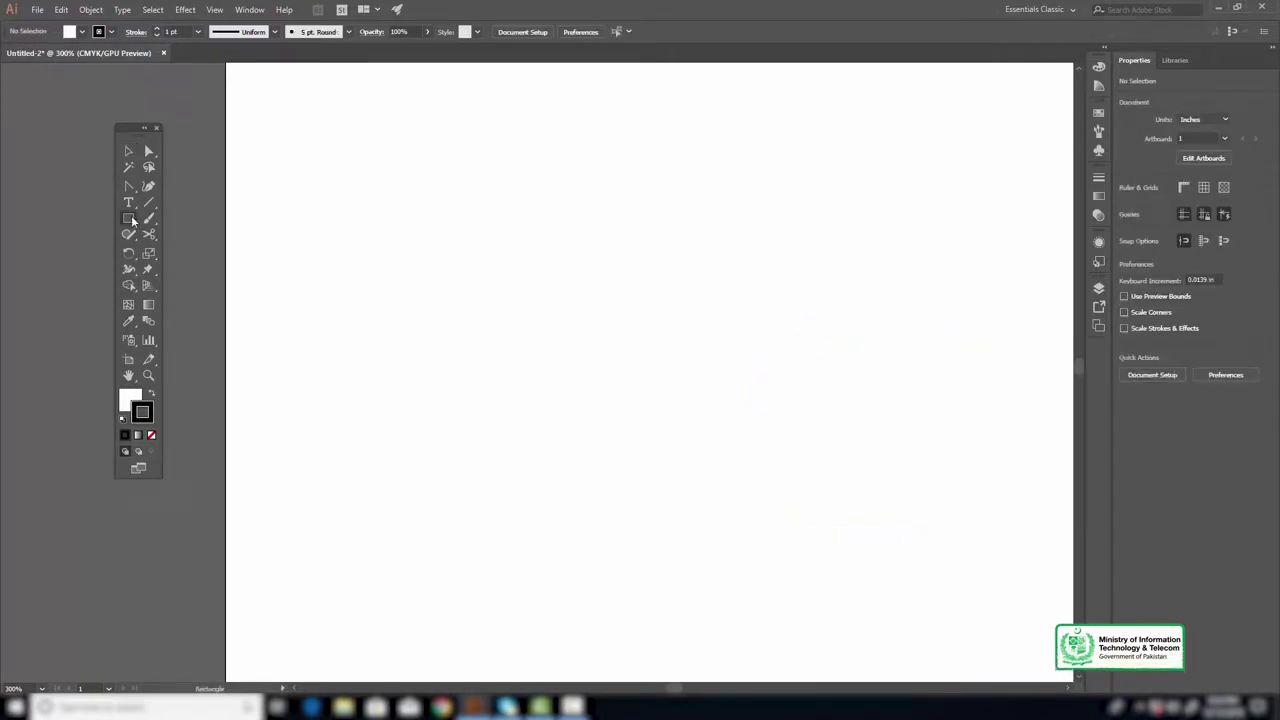
Draw a new sharp-cornered rectangle near the artboard centre and zoom in on it.
click(131, 219)
drag(574, 242, 760, 372)
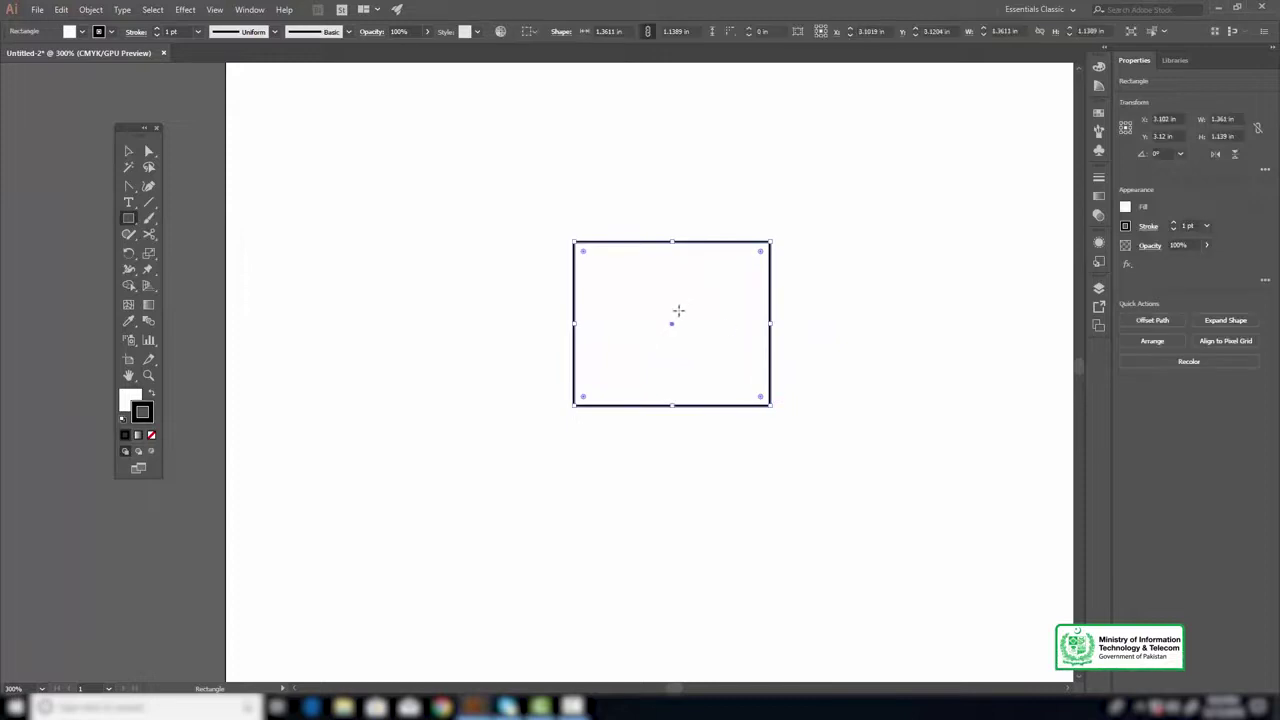
key(ctrl+equal)
key(ctrl+equal)
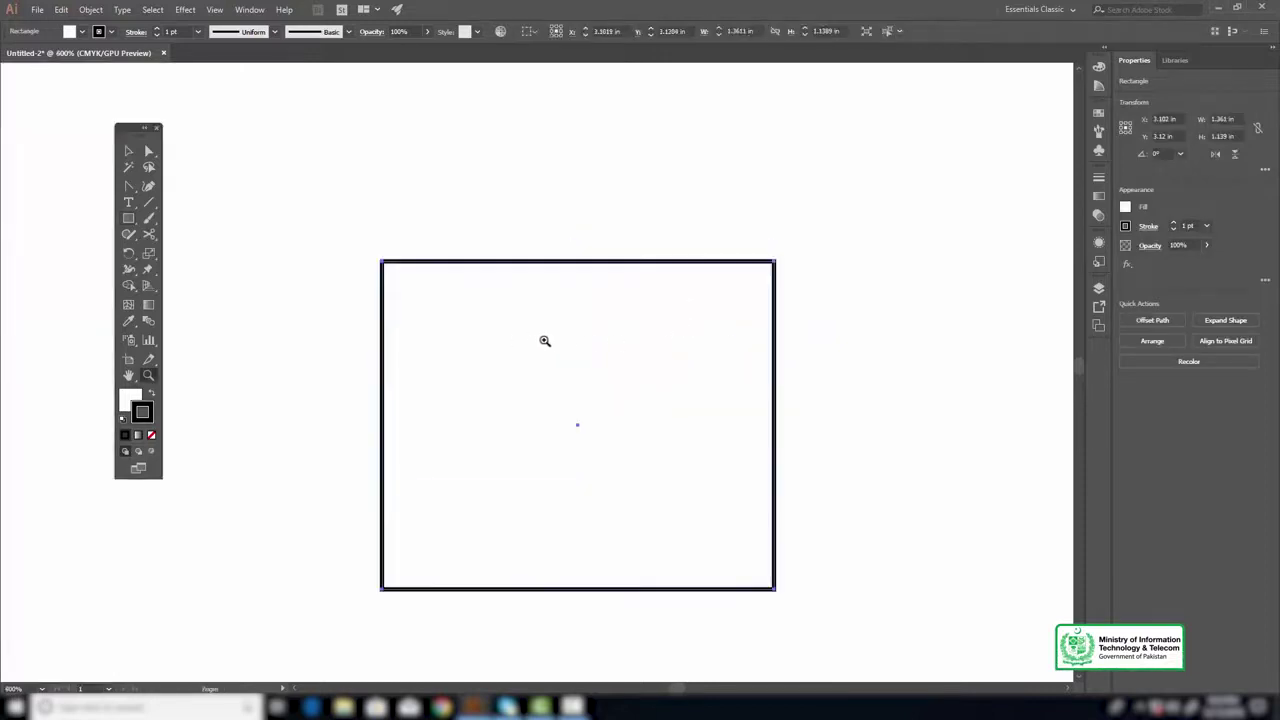
drag(571, 326, 548, 254)
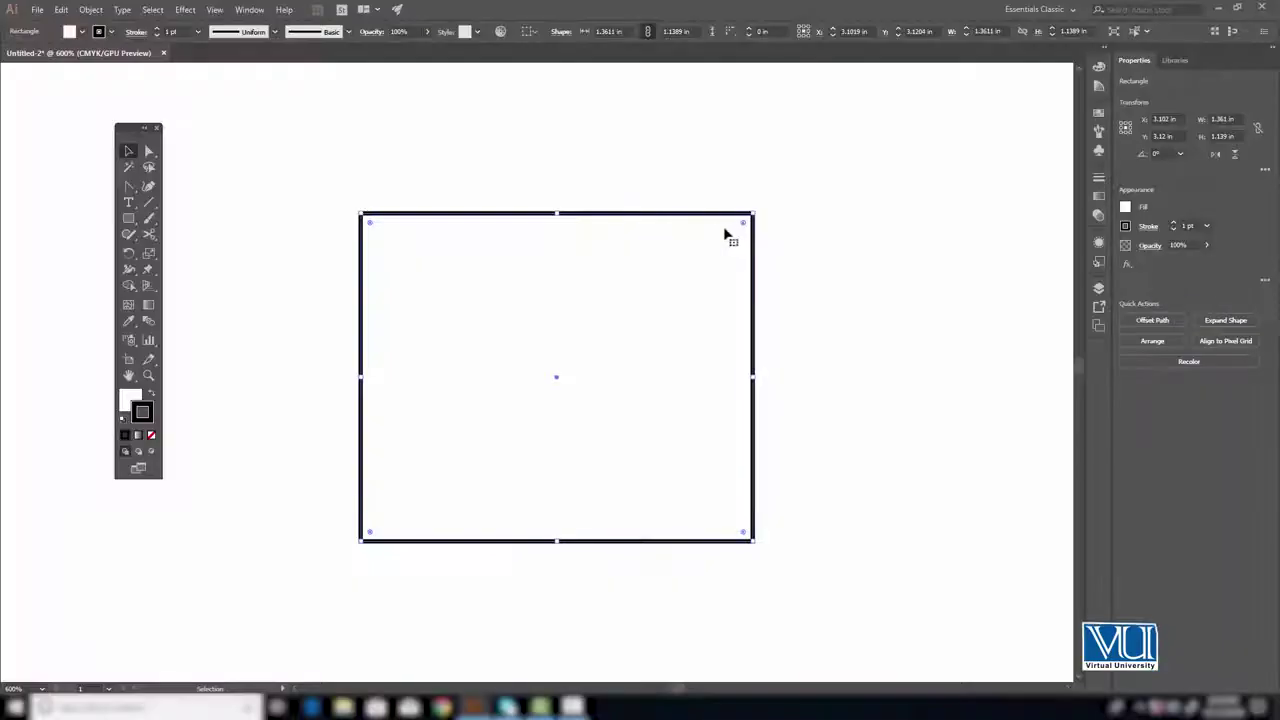
mouse_move(994, 208)
mouse_down()
mouse_move(836, 292)
mouse_move(819, 286)
mouse_up()
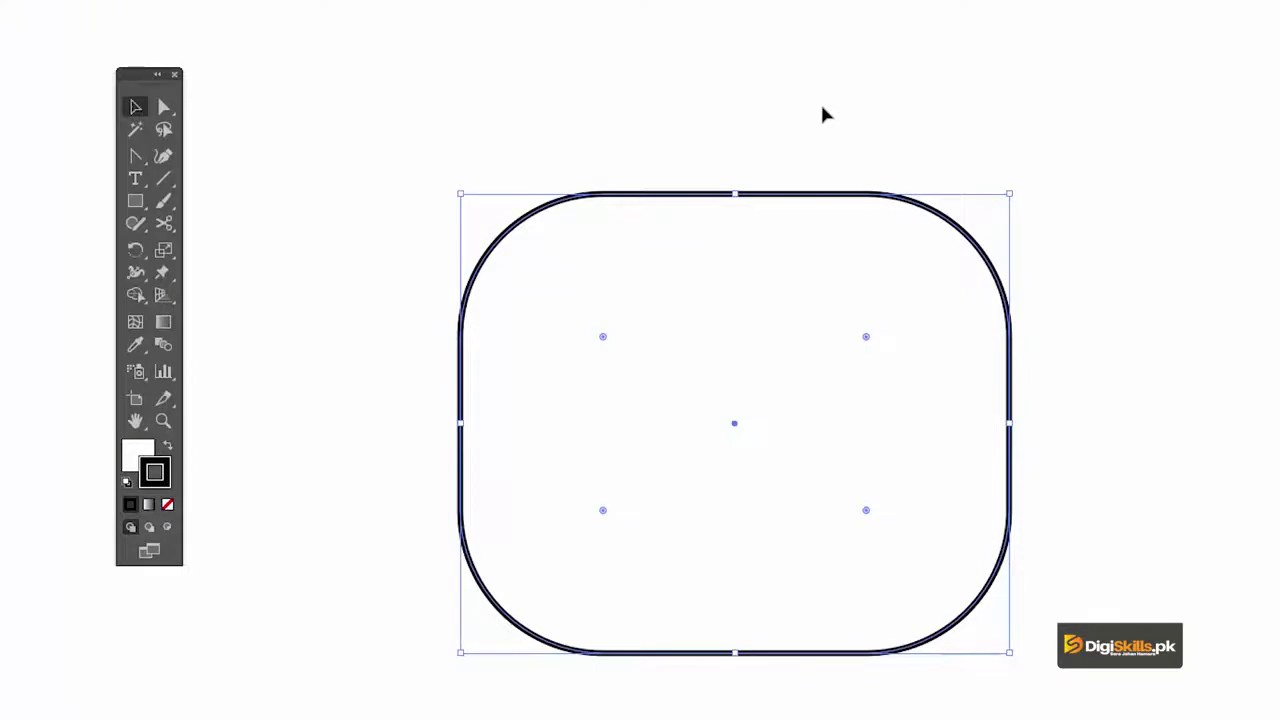
key(ctrl+z)
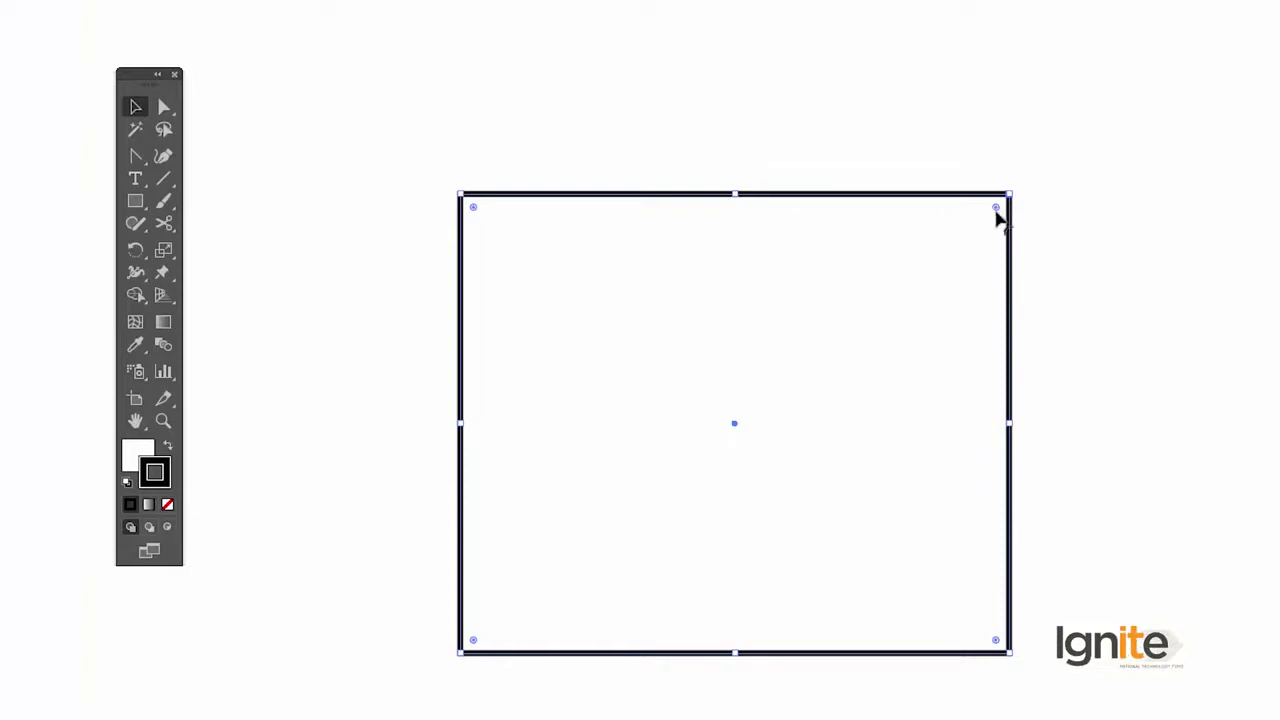
key(a)
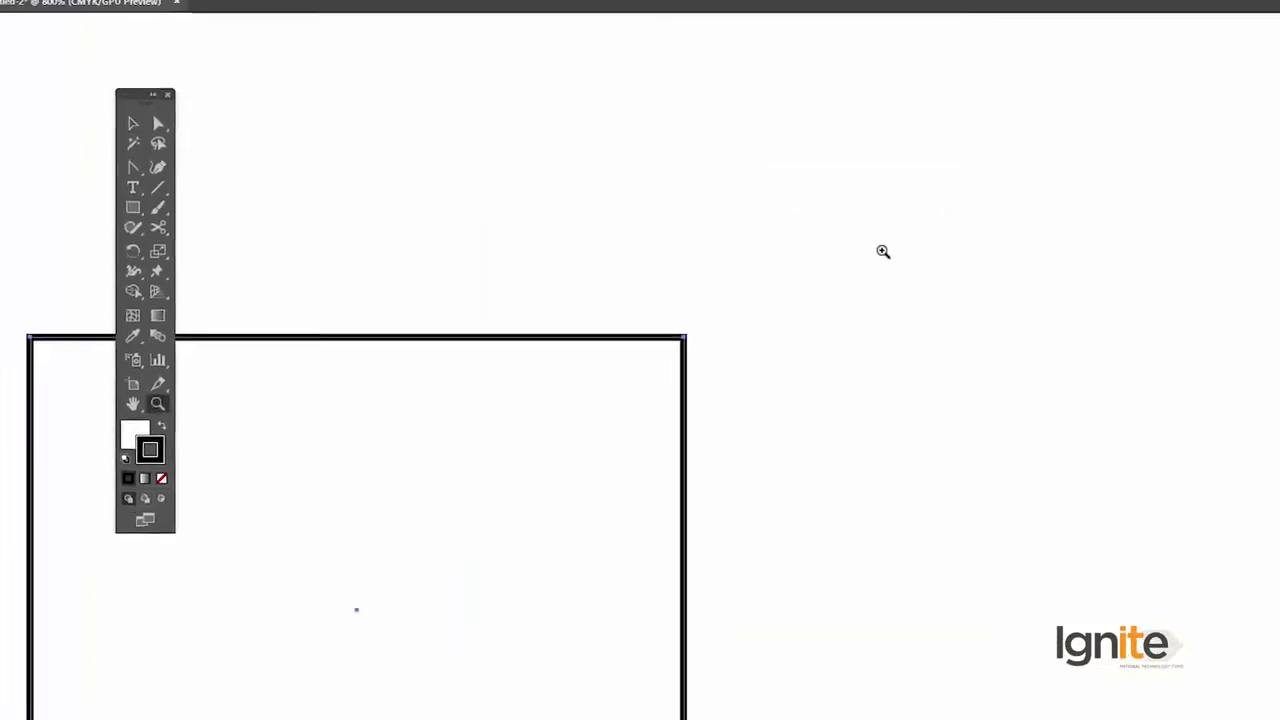
key(v)
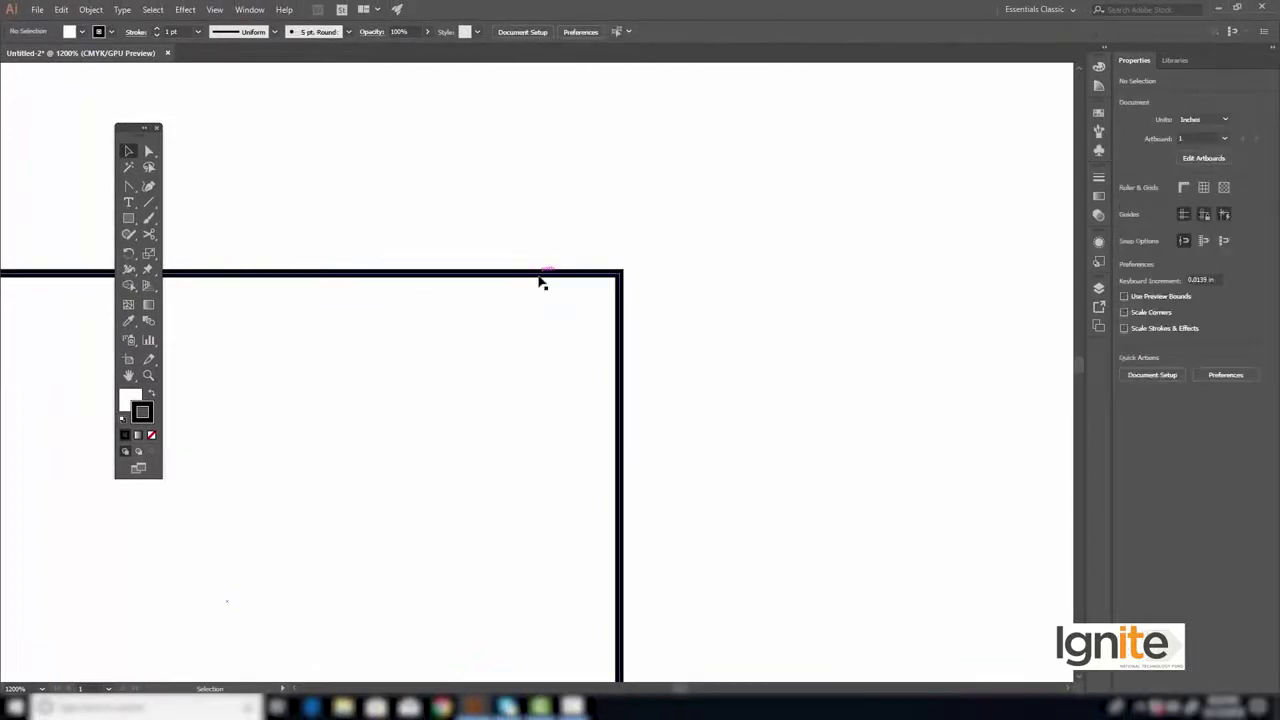
drag(543, 280, 666, 191)
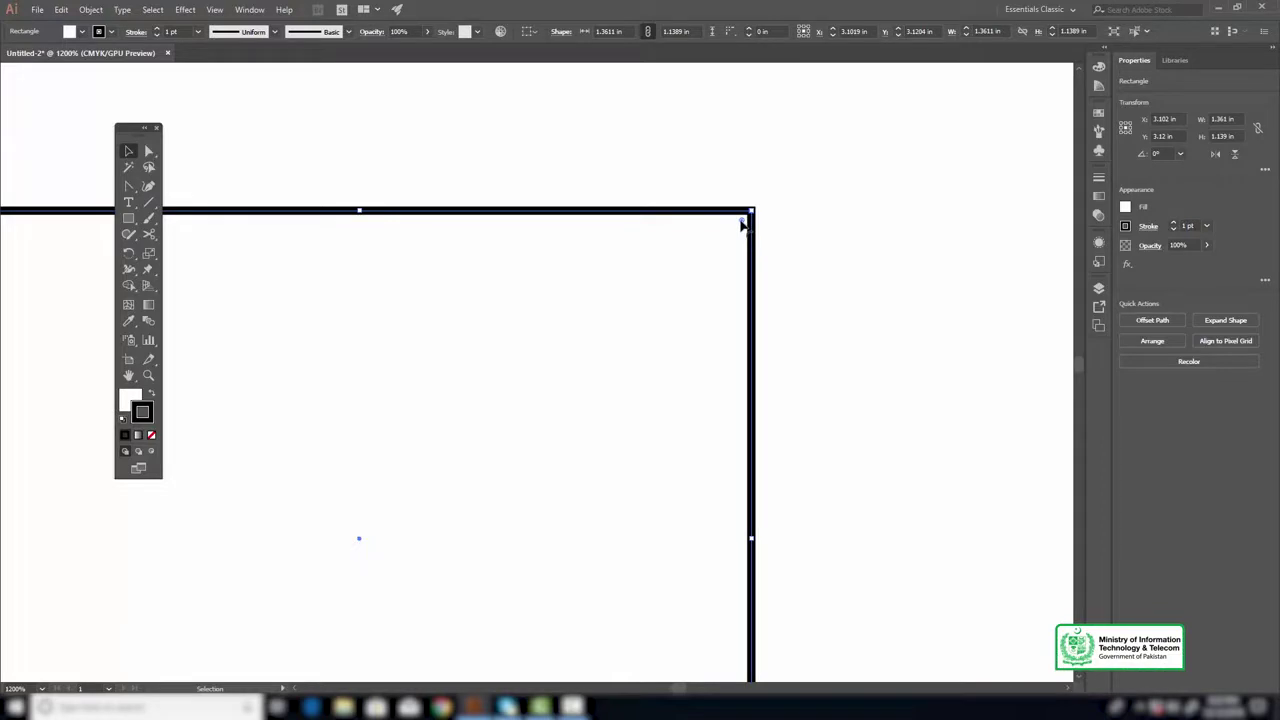
drag(740, 226, 358, 405)
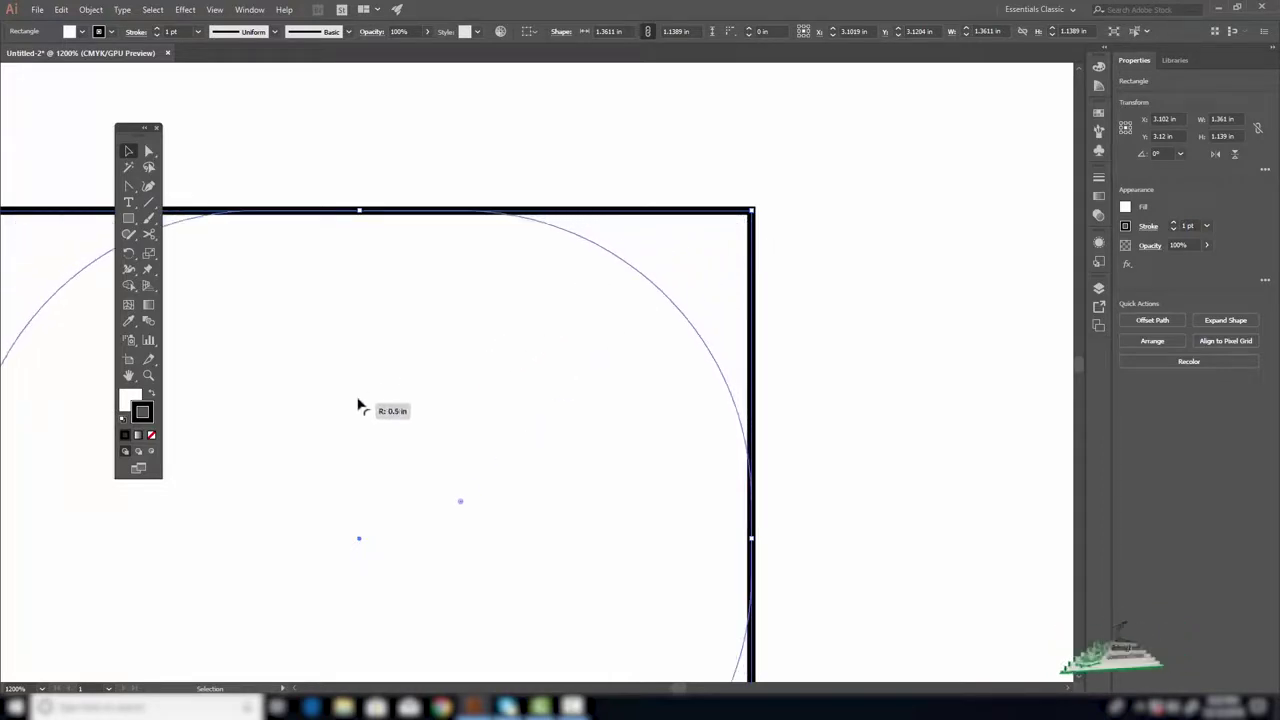
drag(397, 323, 621, 238)
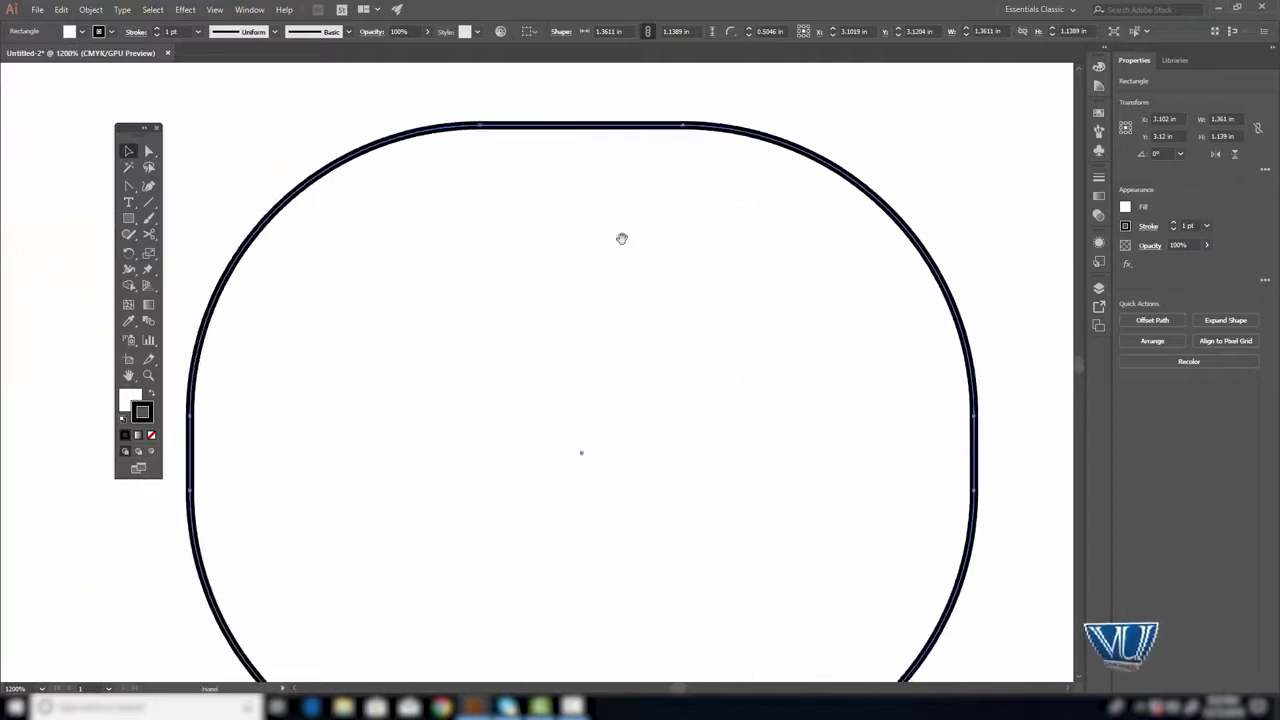
ctrl+alt+click(555, 365)
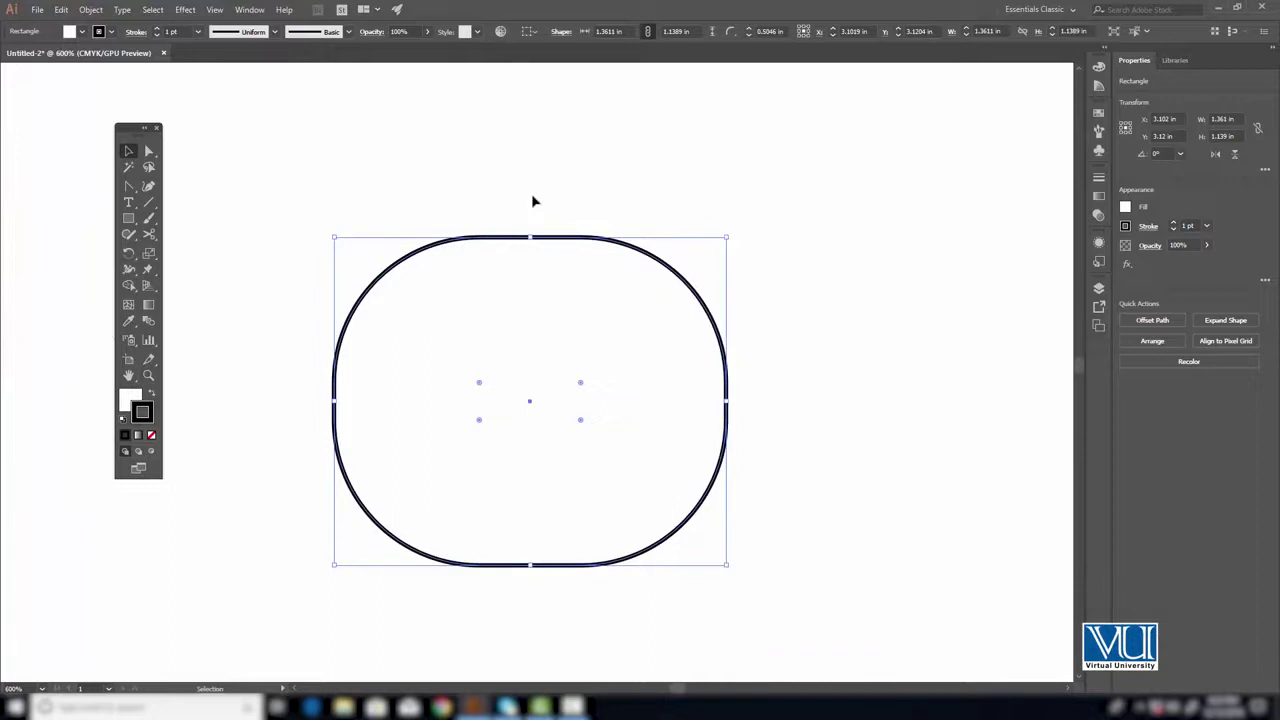
key(ctrl+z)
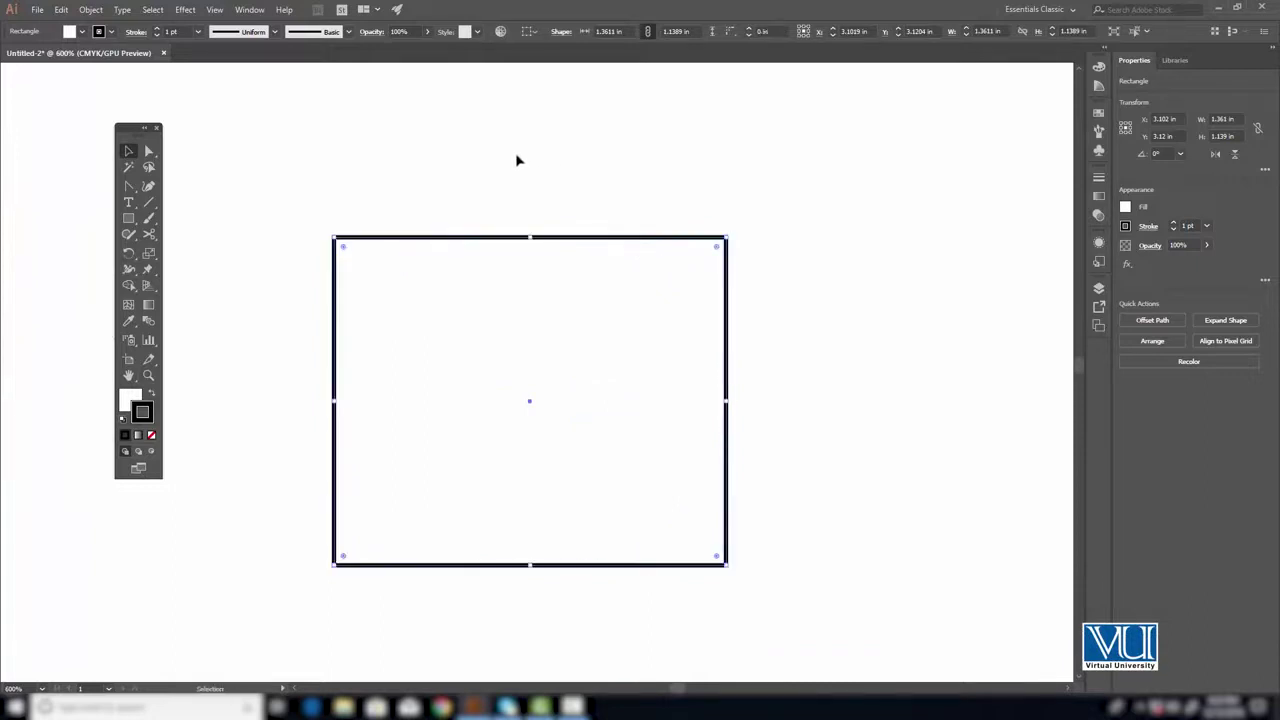
click(507, 160)
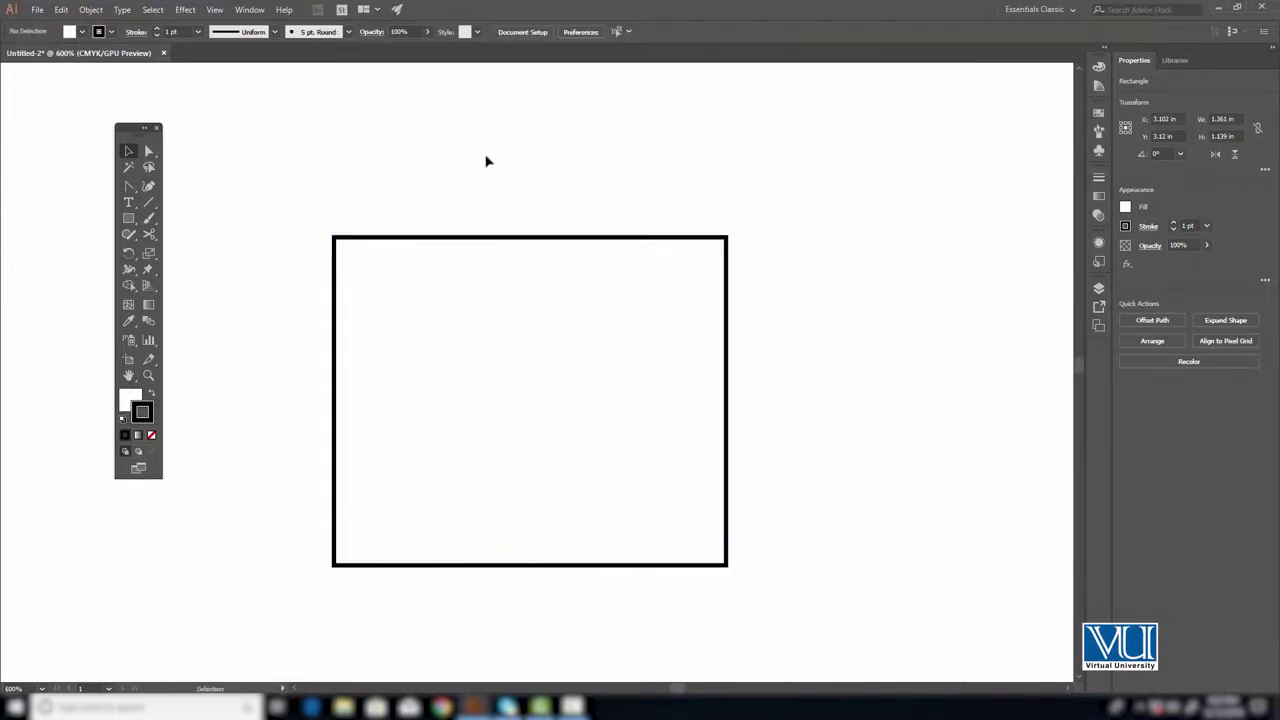
click(148, 151)
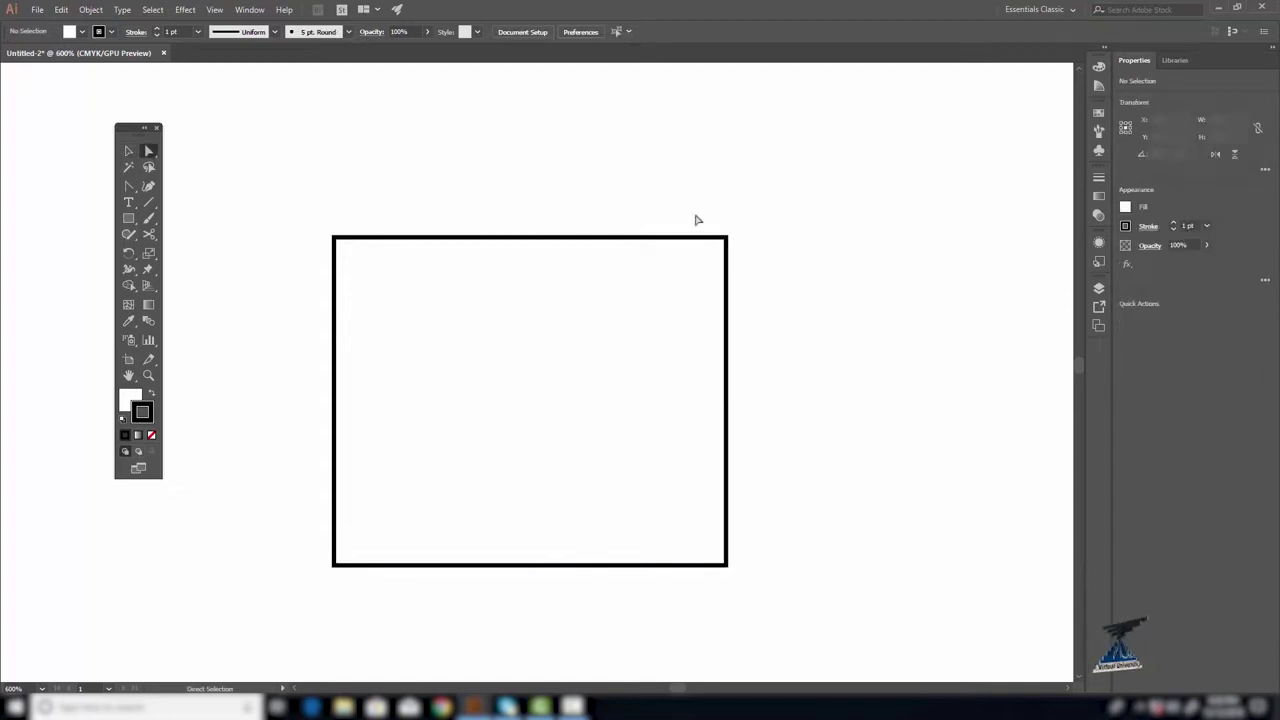
Round only the rectangle's top-right corner to 0.48 in with its live-corner widget.
key(ctrl+=)
drag(506, 365, 626, 263)
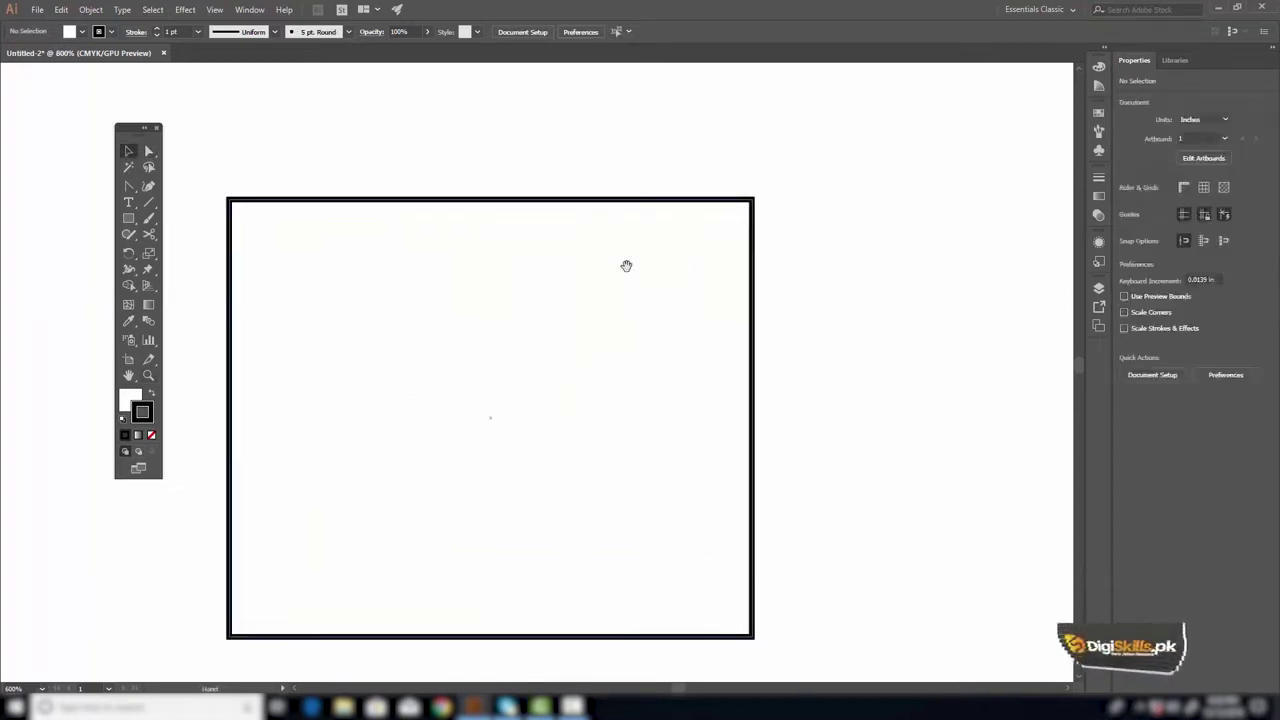
click(753, 199)
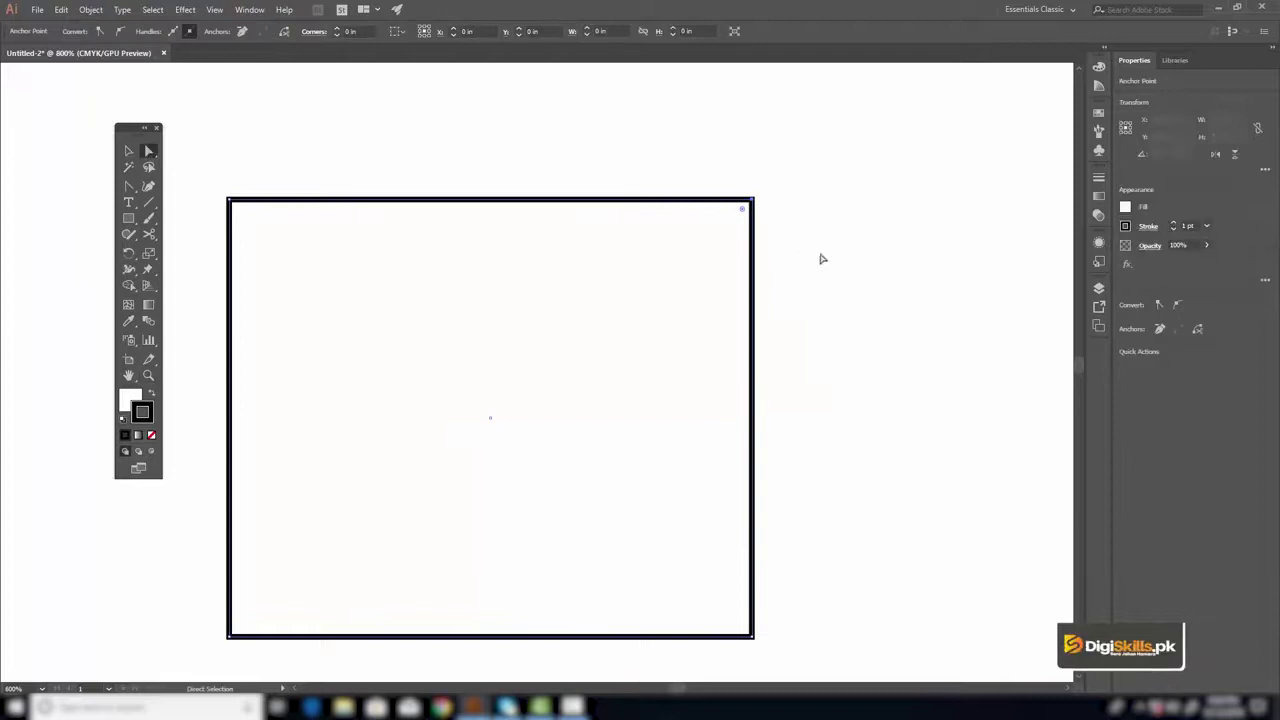
drag(742, 213, 528, 355)
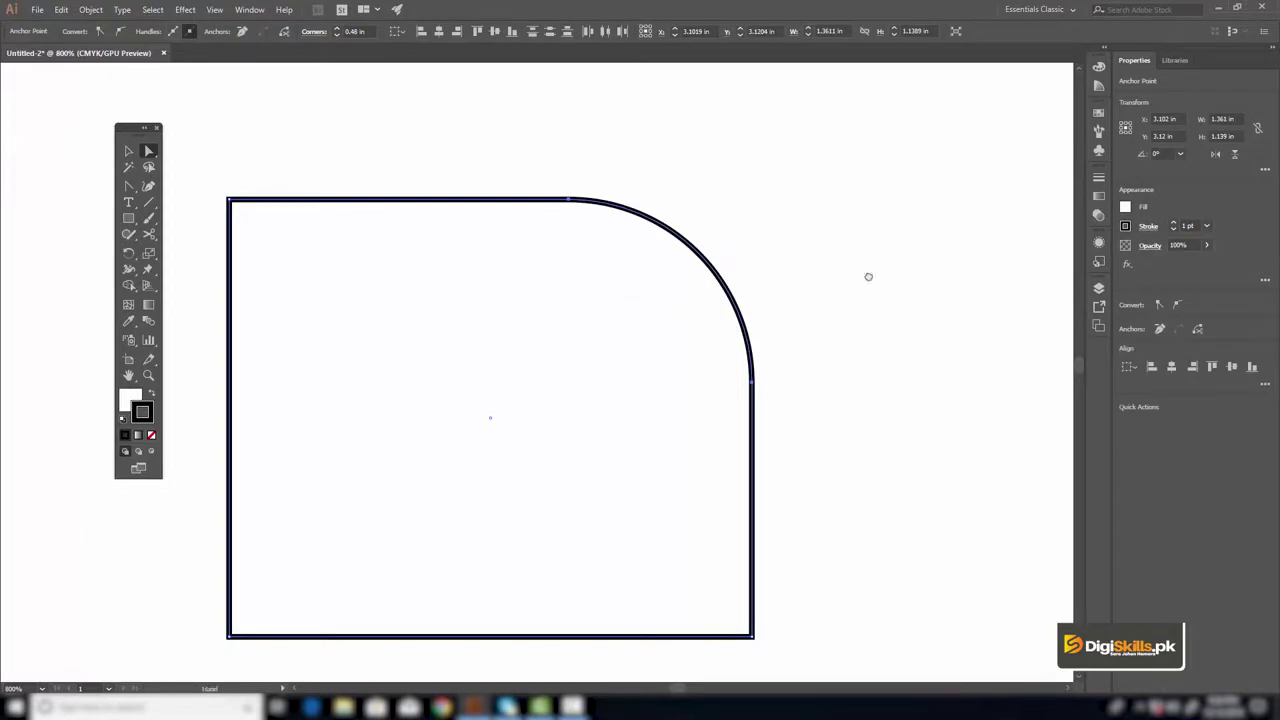
Zoom out and move the shape toward the upper right of the artboard.
scroll(868, 276, down, 2)
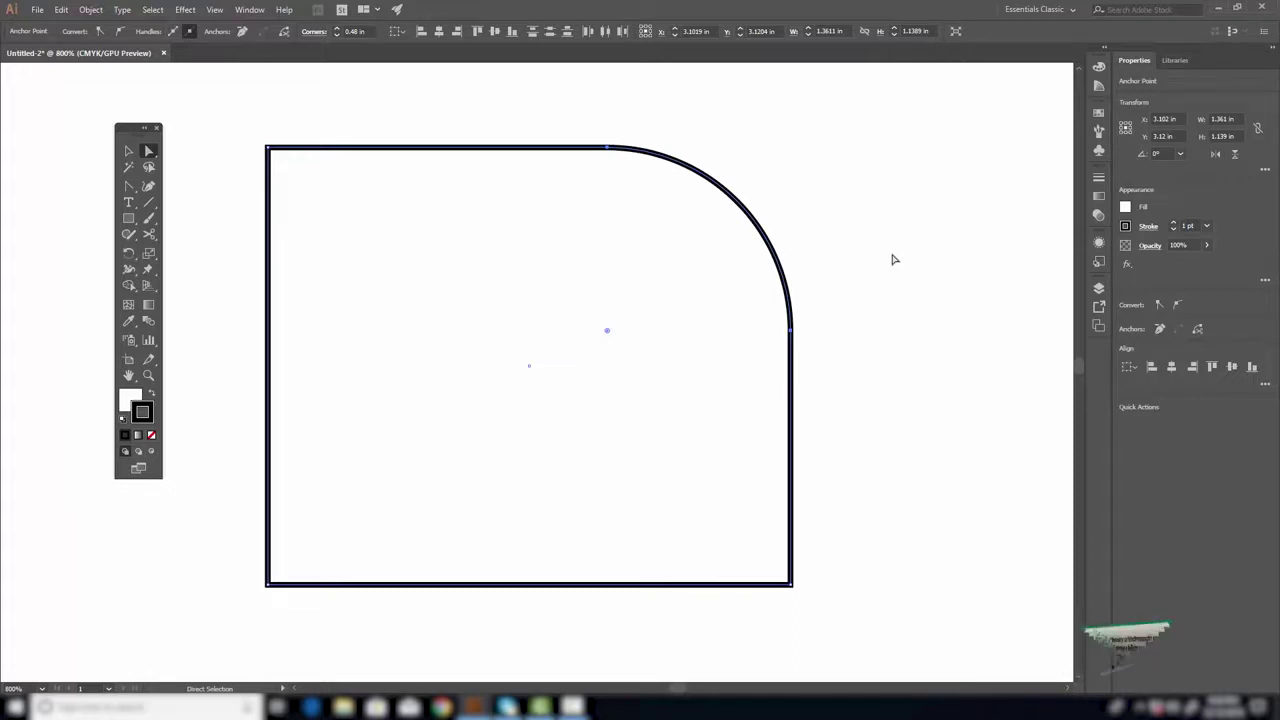
key(z)
alt+click(552, 399)
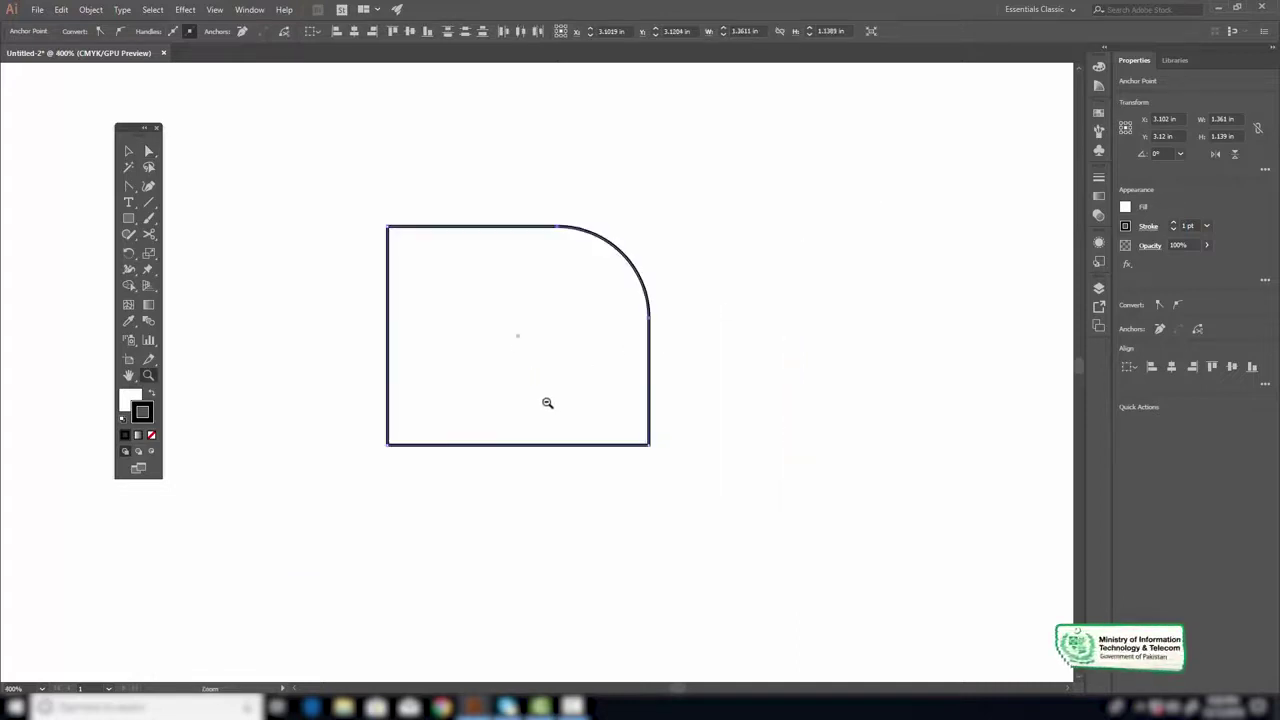
key(v)
click(508, 241)
drag(497, 246, 814, 152)
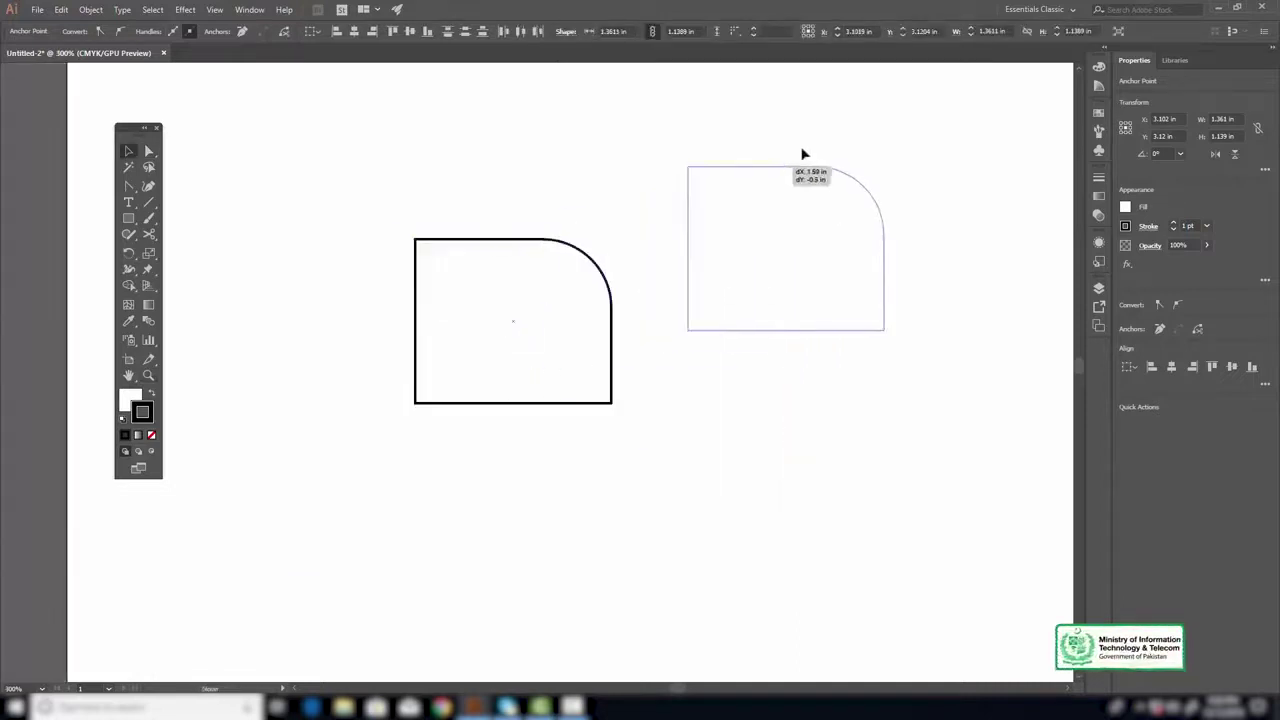
click(145, 222)
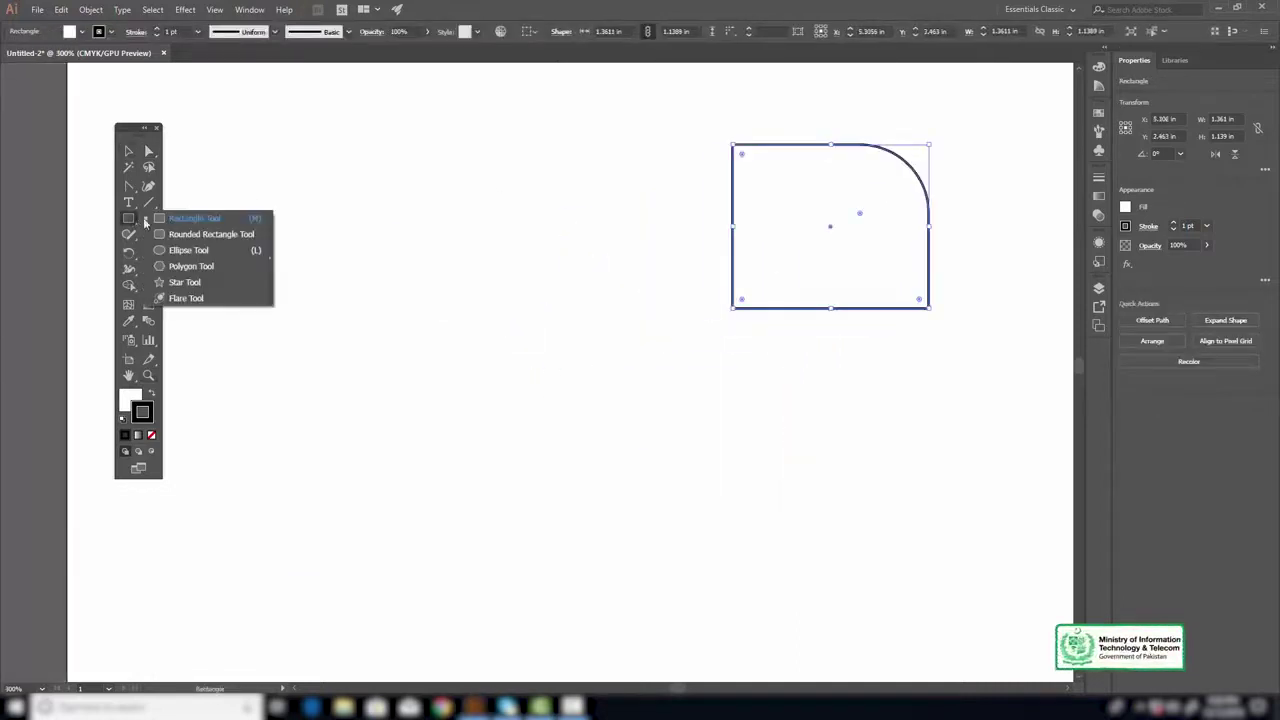
Draw a hexagon on the artboard and zoom in on it.
click(191, 268)
mouse_move(388, 290)
mouse_down()
mouse_move(449, 363)
mouse_move(462, 345)
mouse_up()
key(z)
click(404, 297)
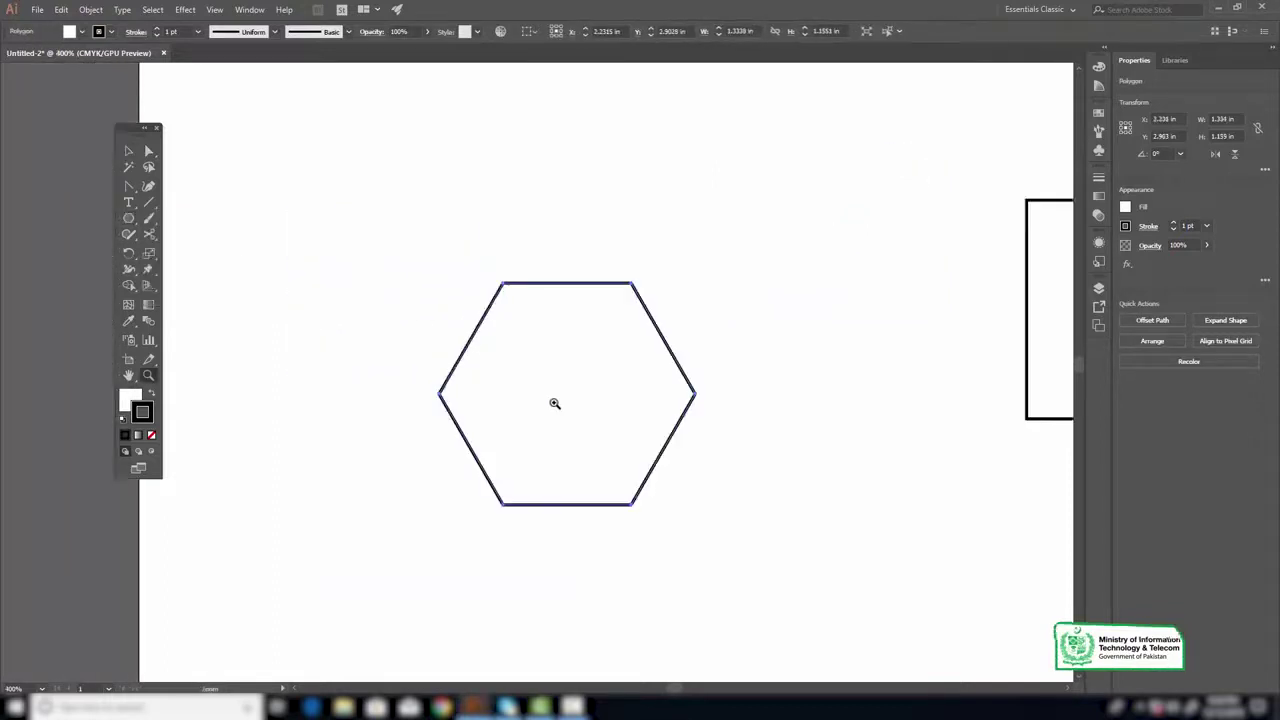
click(554, 403)
key(v)
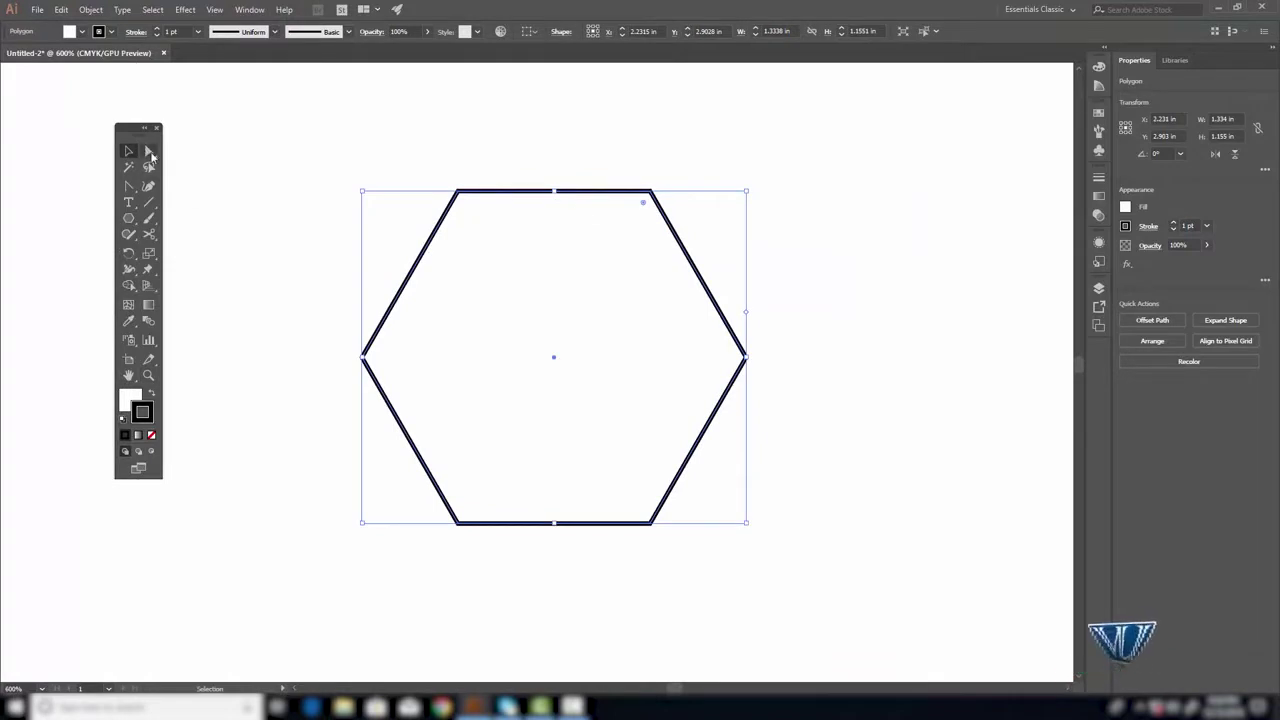
Round the hexagon's top-right, left and bottom-right corners into large arcs.
click(149, 151)
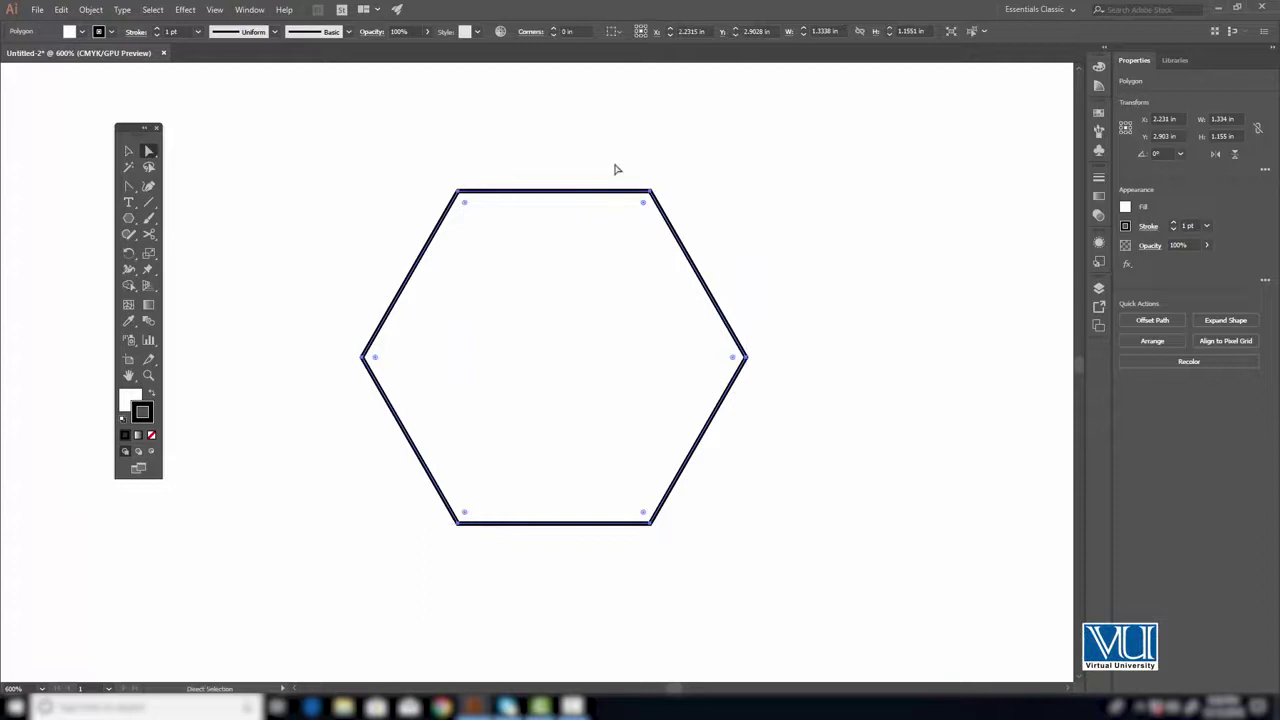
click(651, 192)
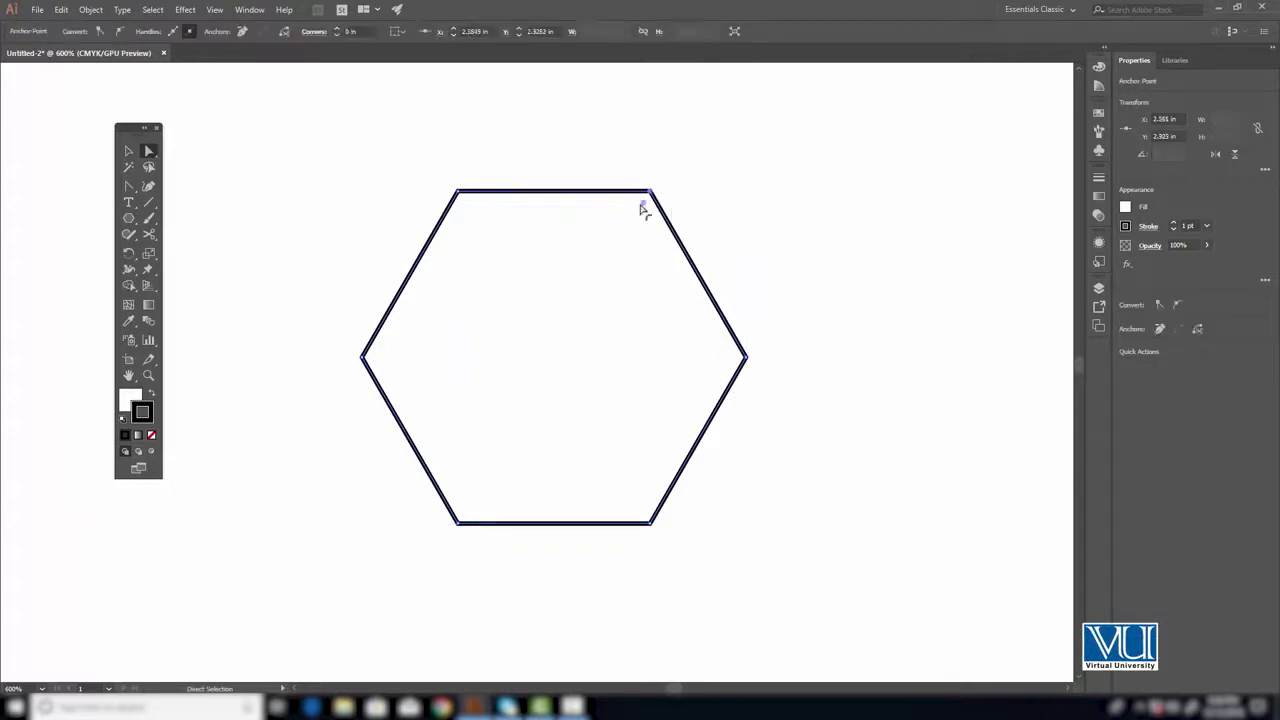
drag(645, 207, 480, 425)
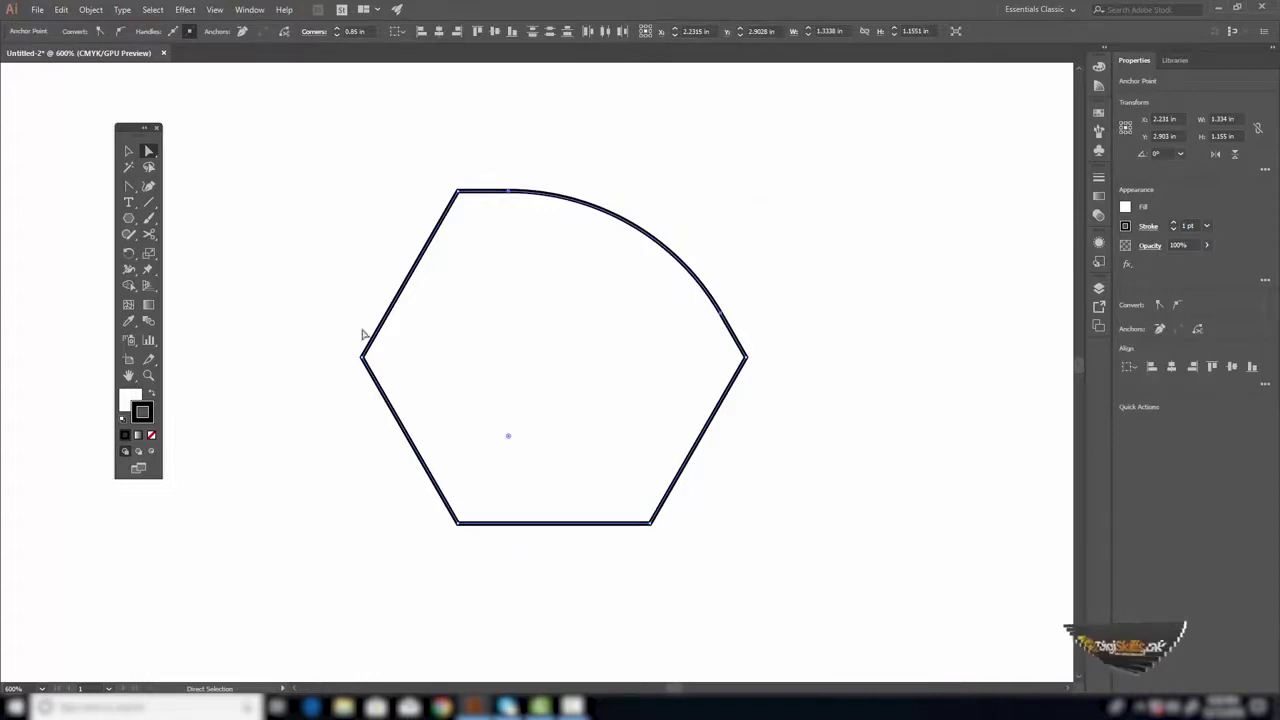
mouse_move(329, 309)
mouse_down()
mouse_move(391, 425)
mouse_move(376, 362)
mouse_up()
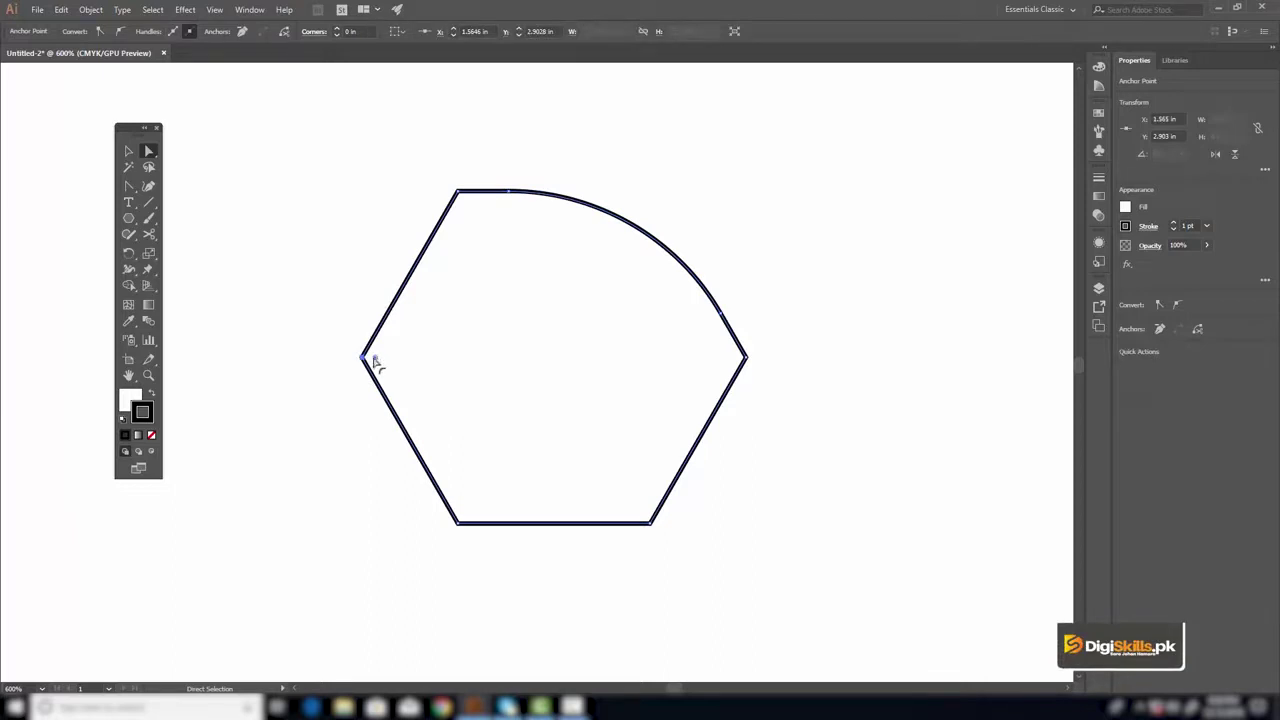
drag(376, 362, 697, 371)
click(652, 522)
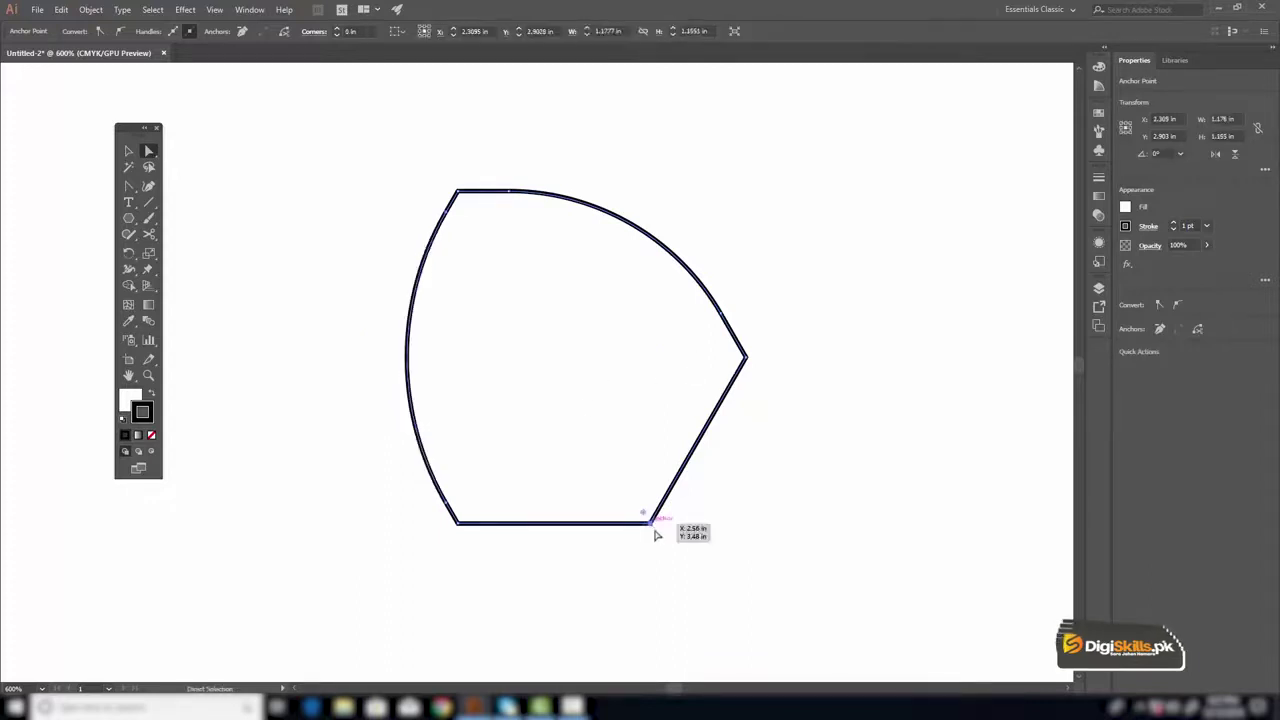
drag(643, 508, 534, 329)
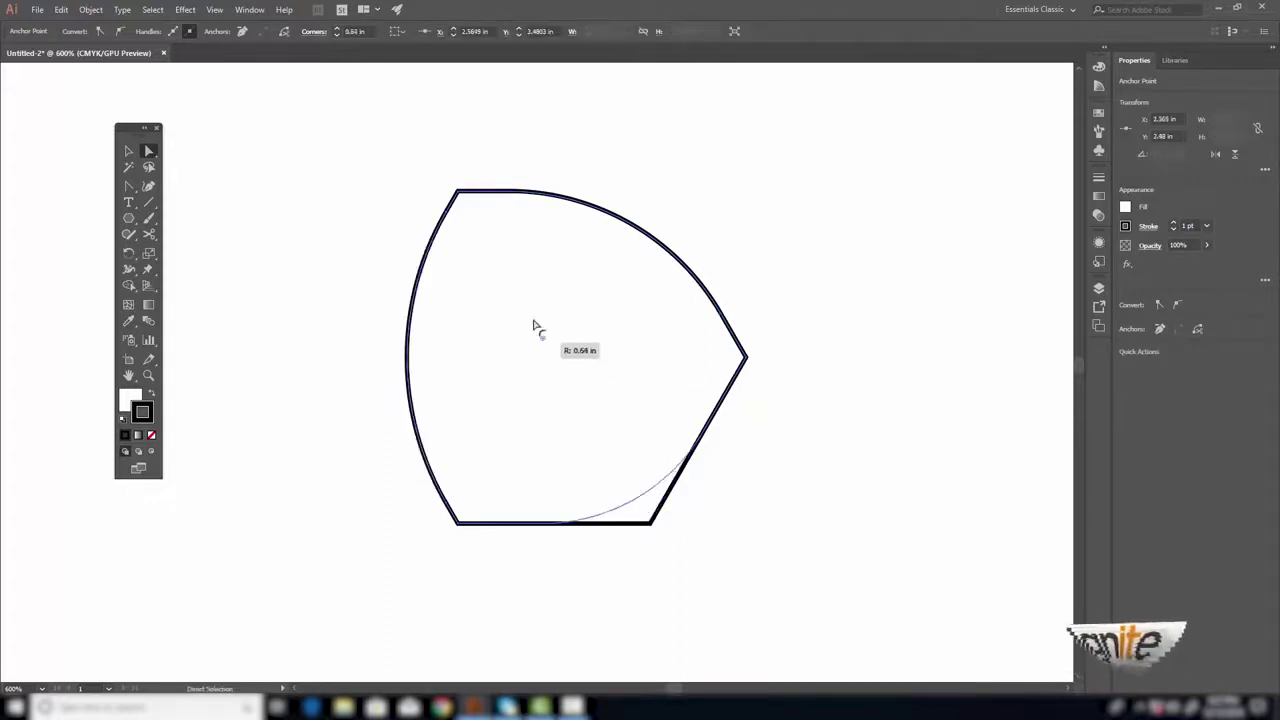
Zoom out and select the whole curved triangle shape.
key(ctrl+minus)
key(v)
click(555, 156)
click(518, 213)
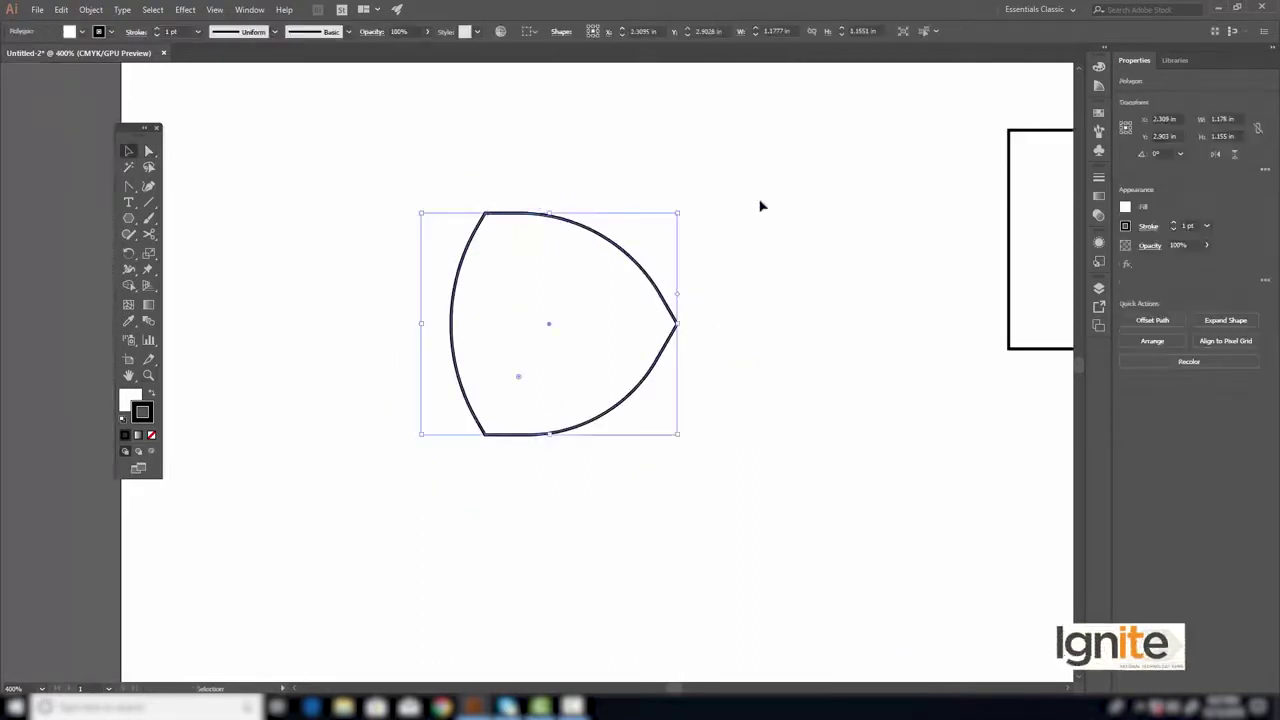
Rotate the curved triangle about its centre until it points upward, then deselect it.
drag(681, 208, 718, 292)
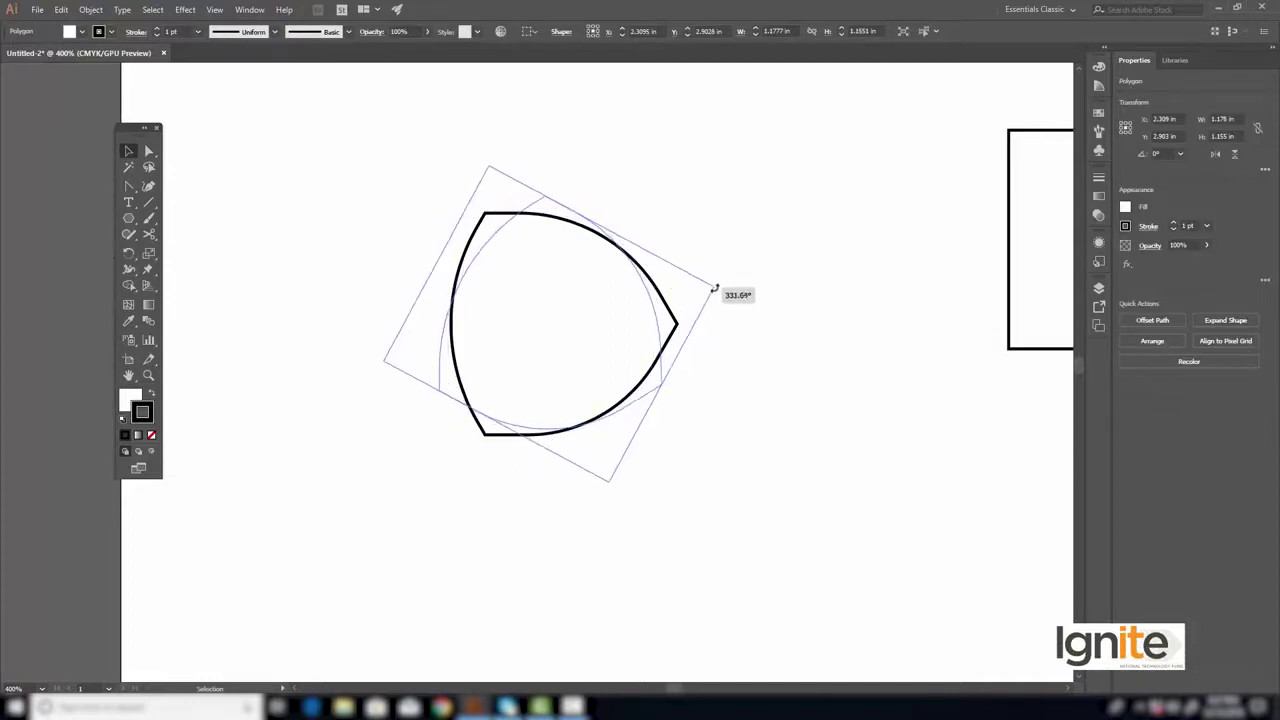
drag(718, 292, 706, 286)
click(590, 197)
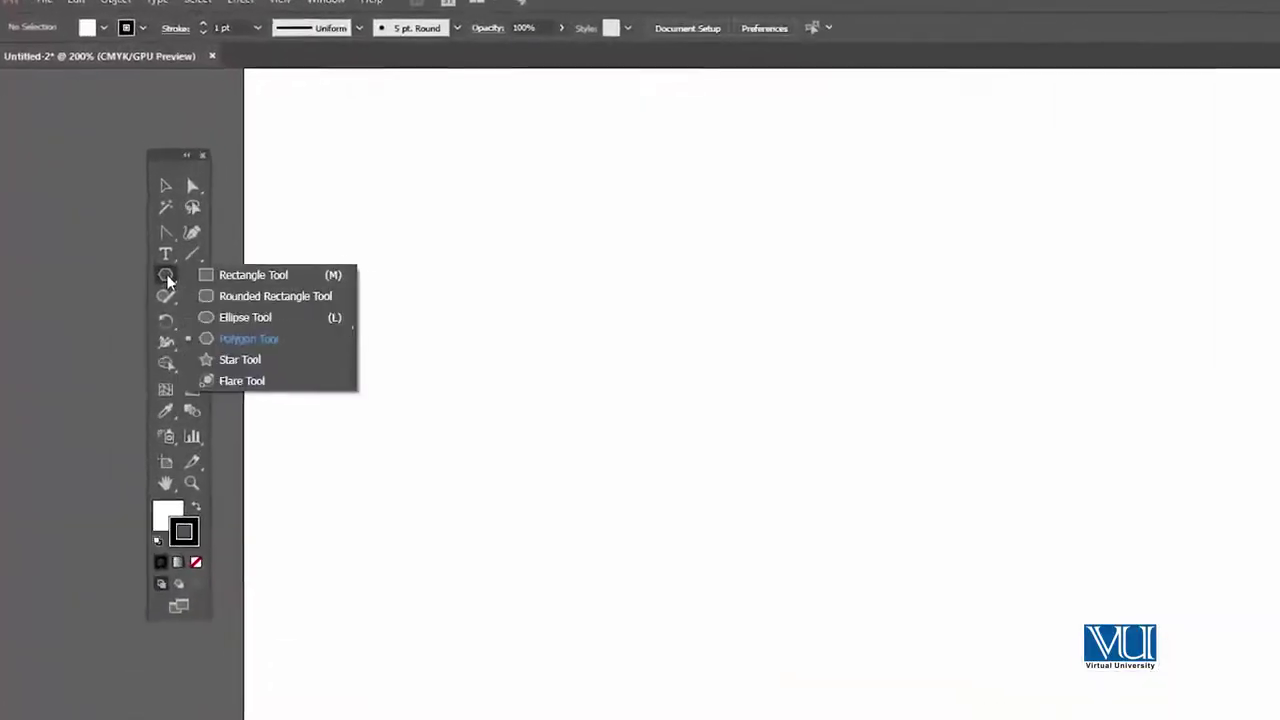
Draw a square with the Rectangle tool and zoom in on it.
drag(133, 228, 230, 224)
drag(574, 431, 629, 486)
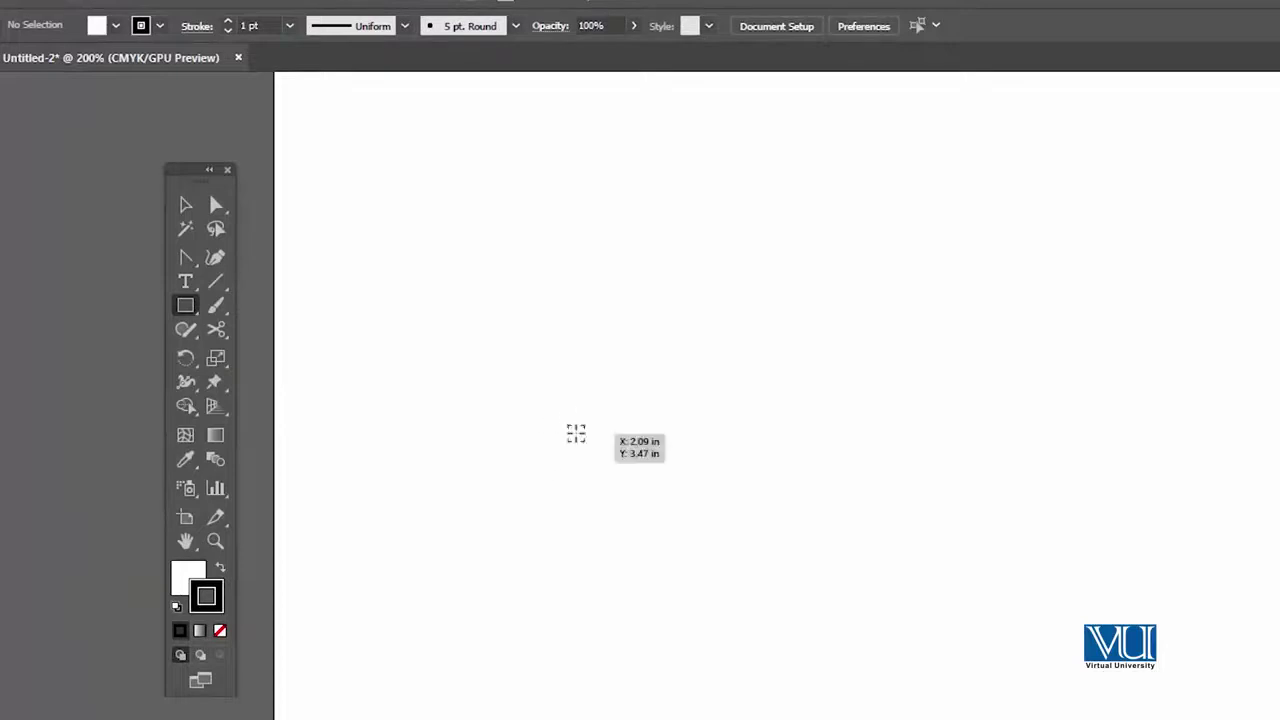
key(v)
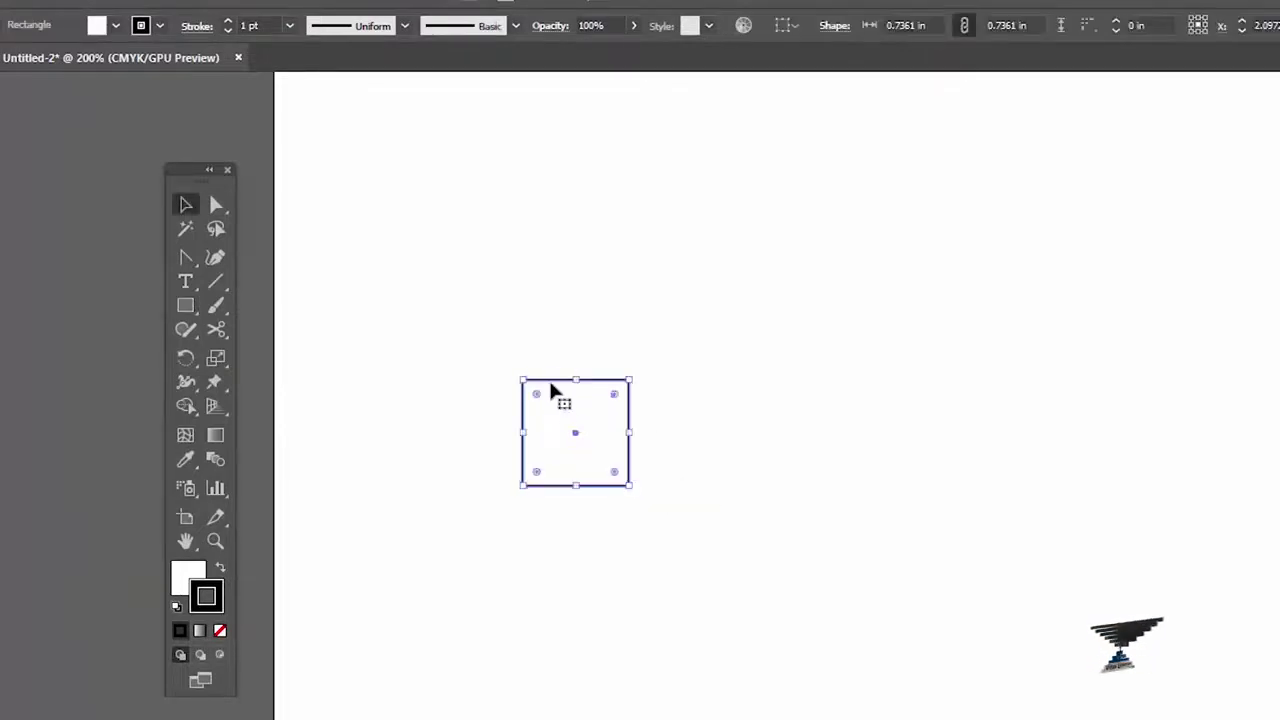
key(z)
click(657, 537)
click(720, 460)
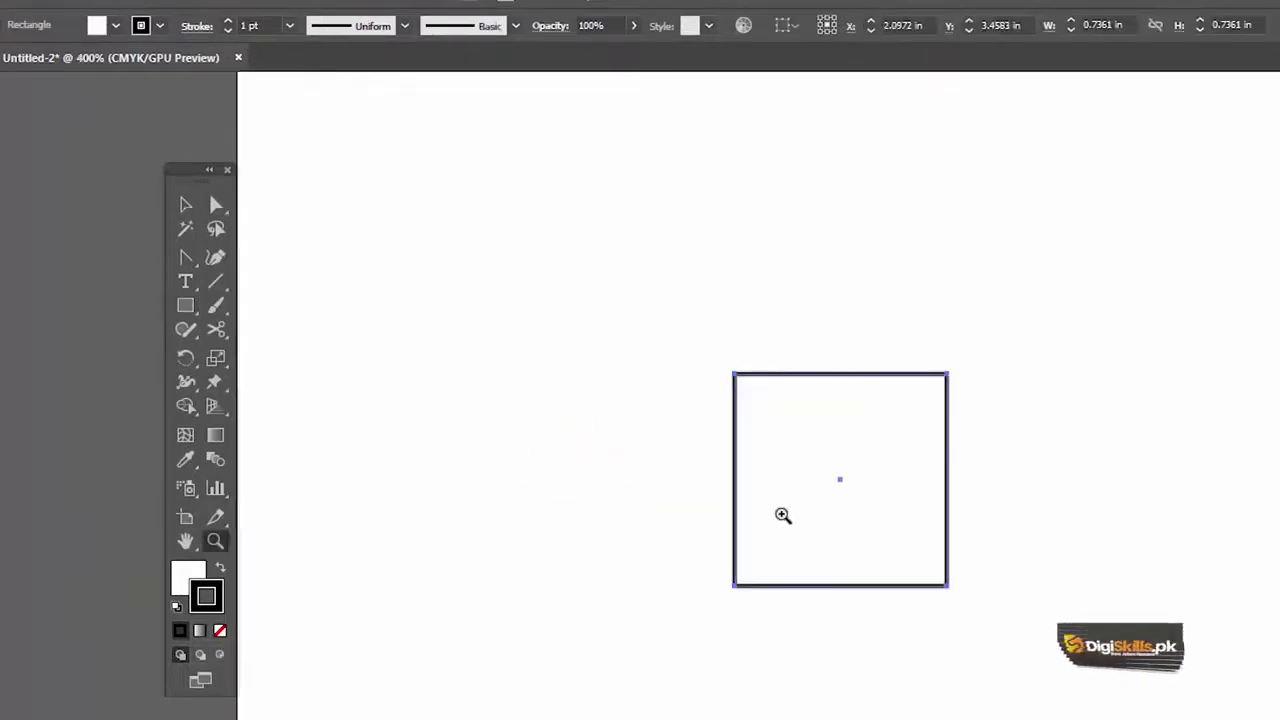
key(v)
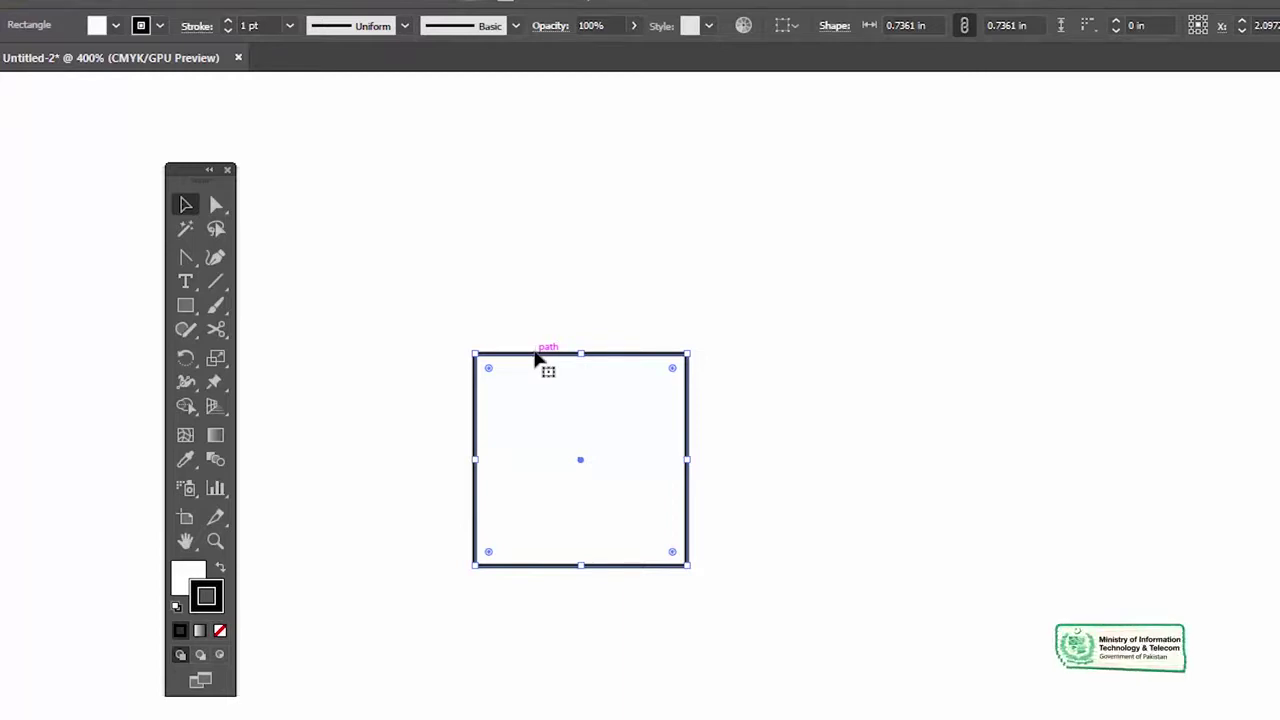
Copy the square to its right, placing it edge to edge with the original.
drag(545, 358, 753, 363)
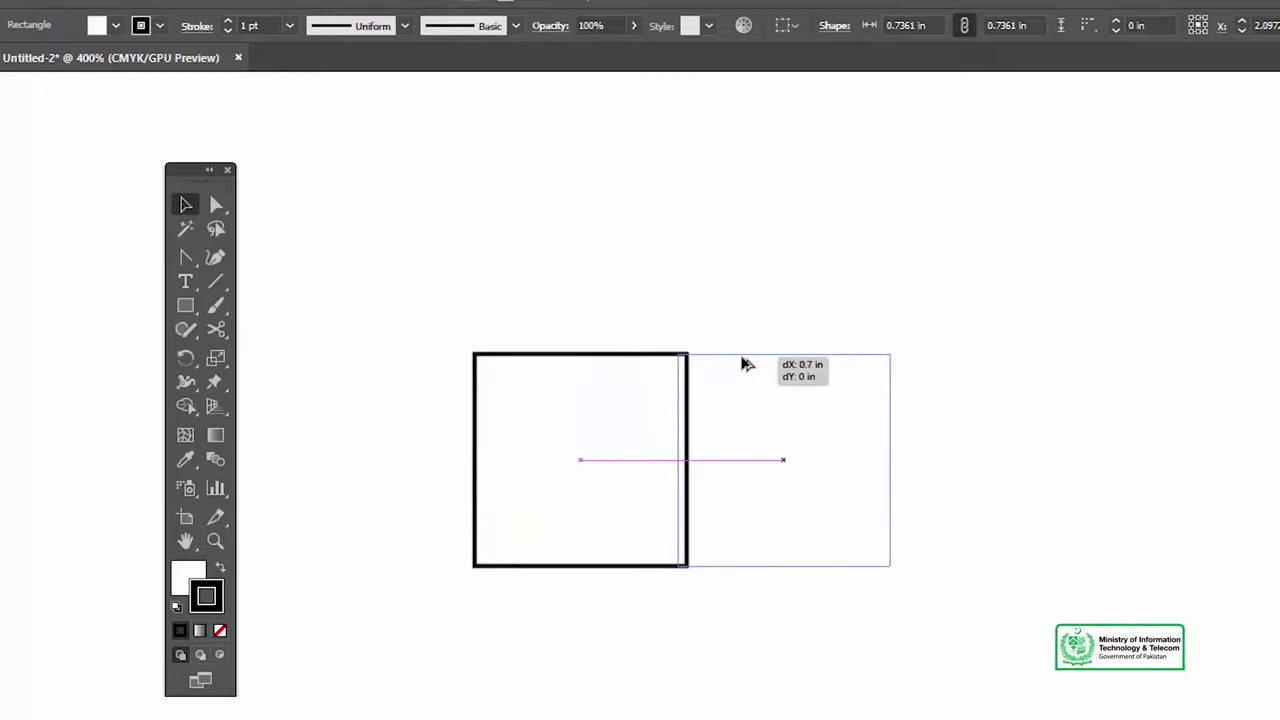
drag(668, 335, 657, 328)
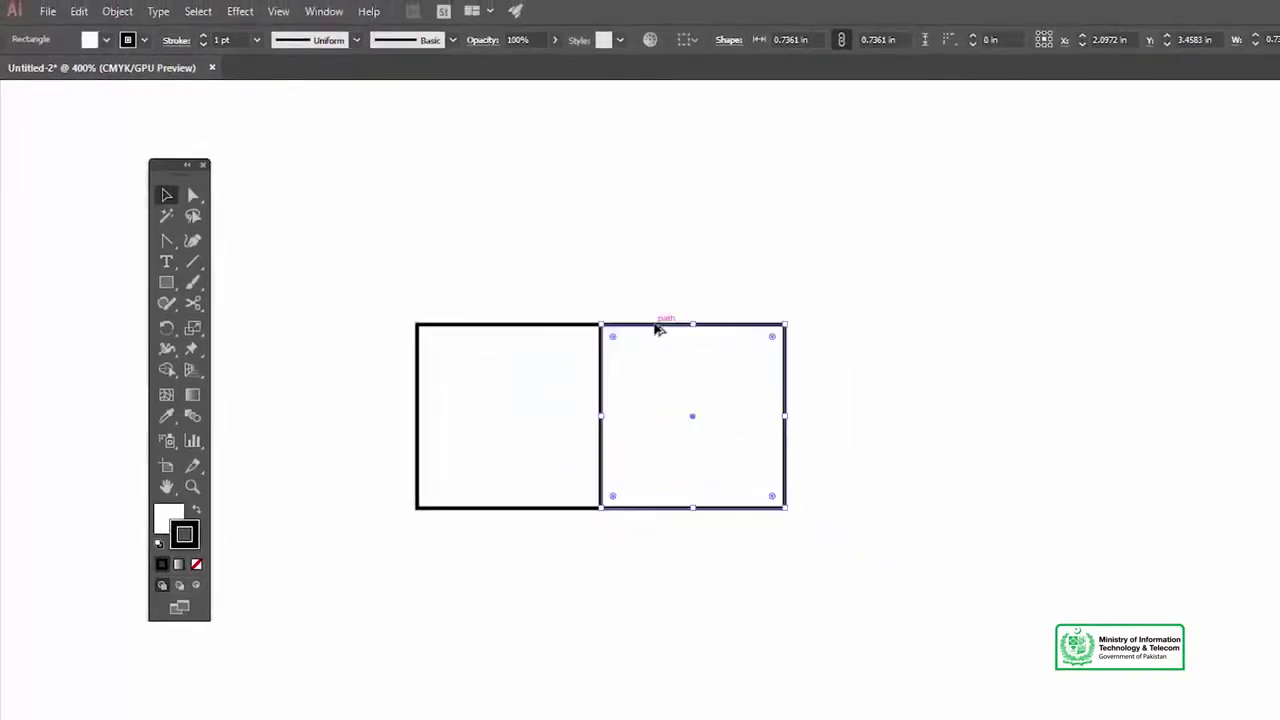
drag(578, 243, 590, 366)
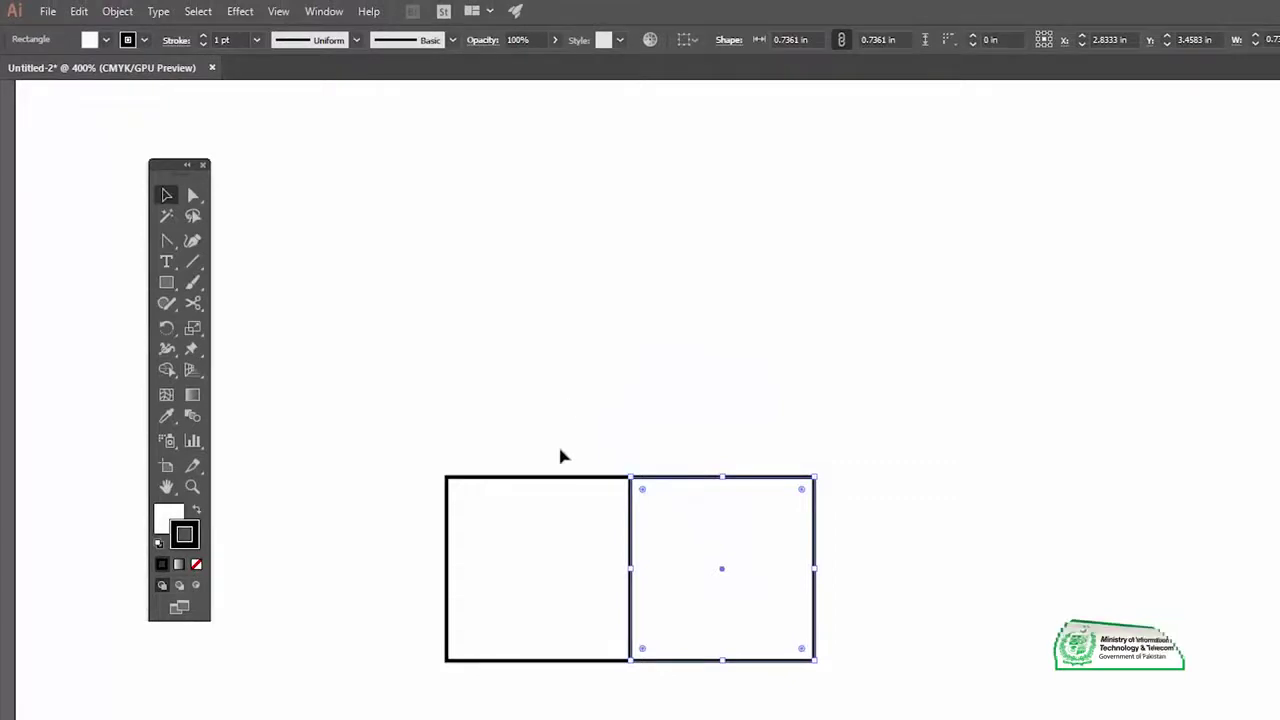
Copy the left square straight up and slant its top edge into a top face.
click(550, 480)
drag(582, 483, 588, 299)
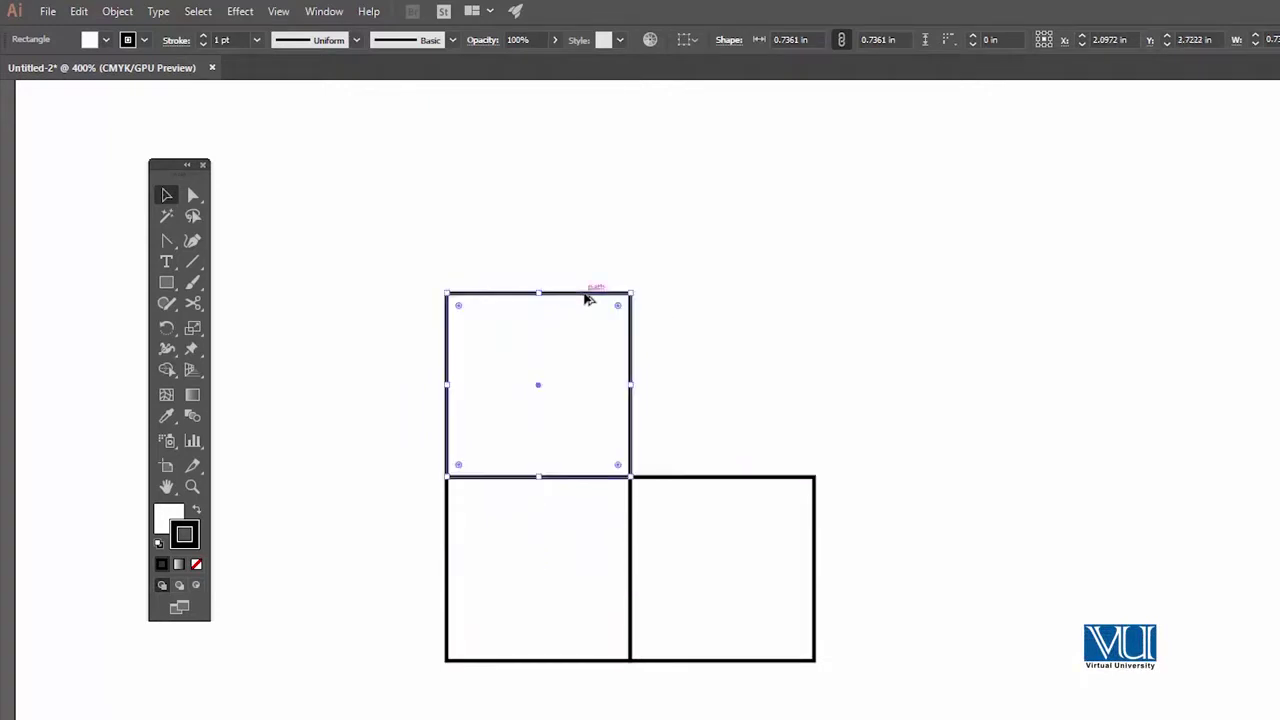
click(521, 249)
drag(534, 251, 561, 251)
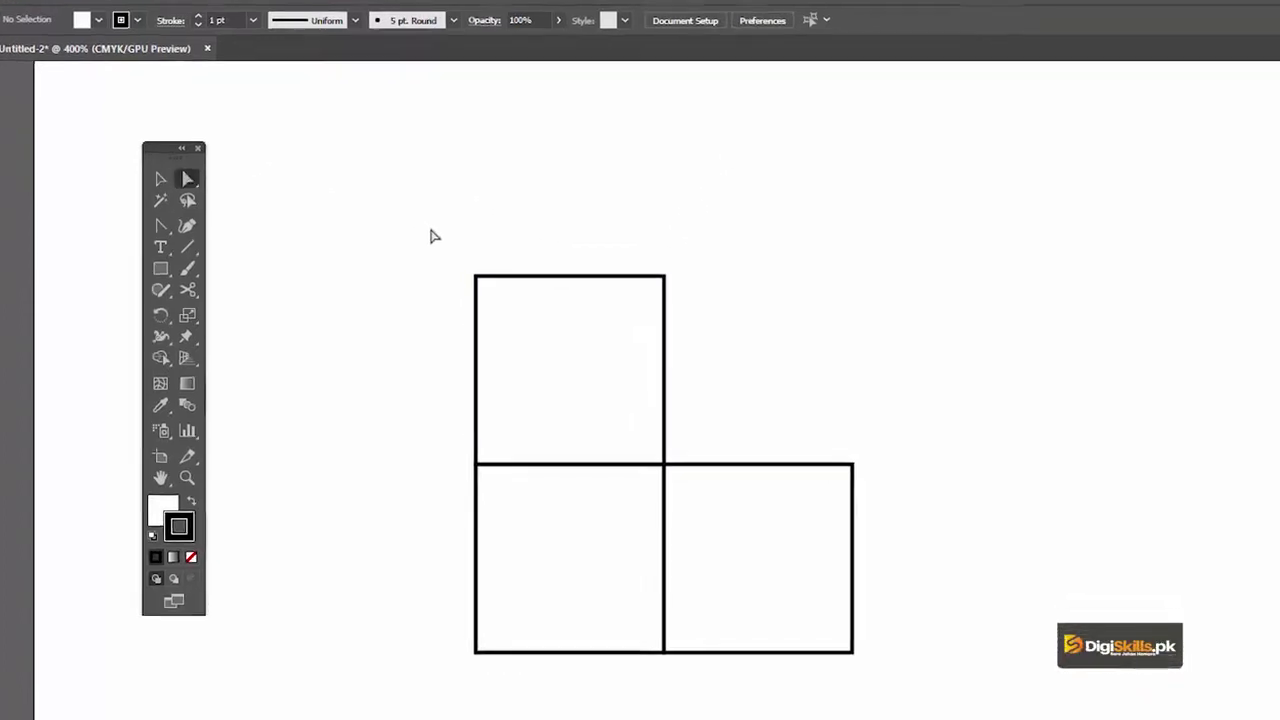
drag(431, 137, 760, 250)
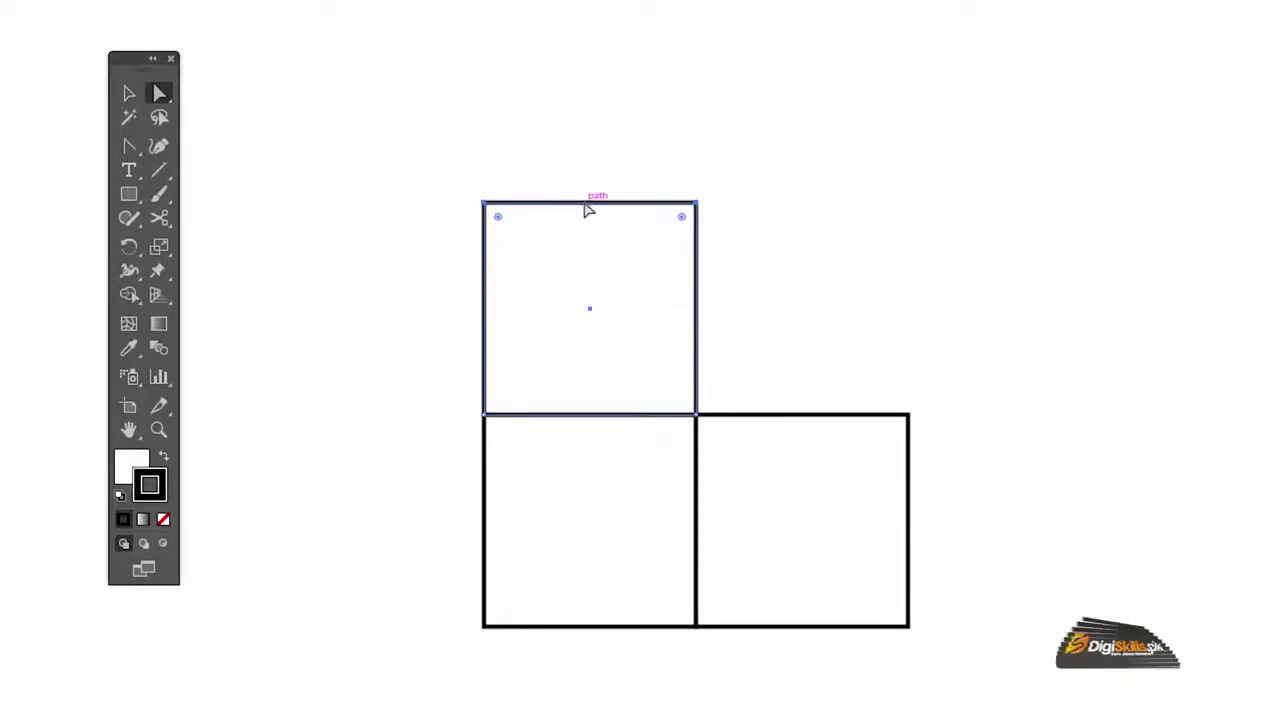
mouse_move(588, 207)
mouse_down()
mouse_move(706, 346)
mouse_move(686, 363)
mouse_up()
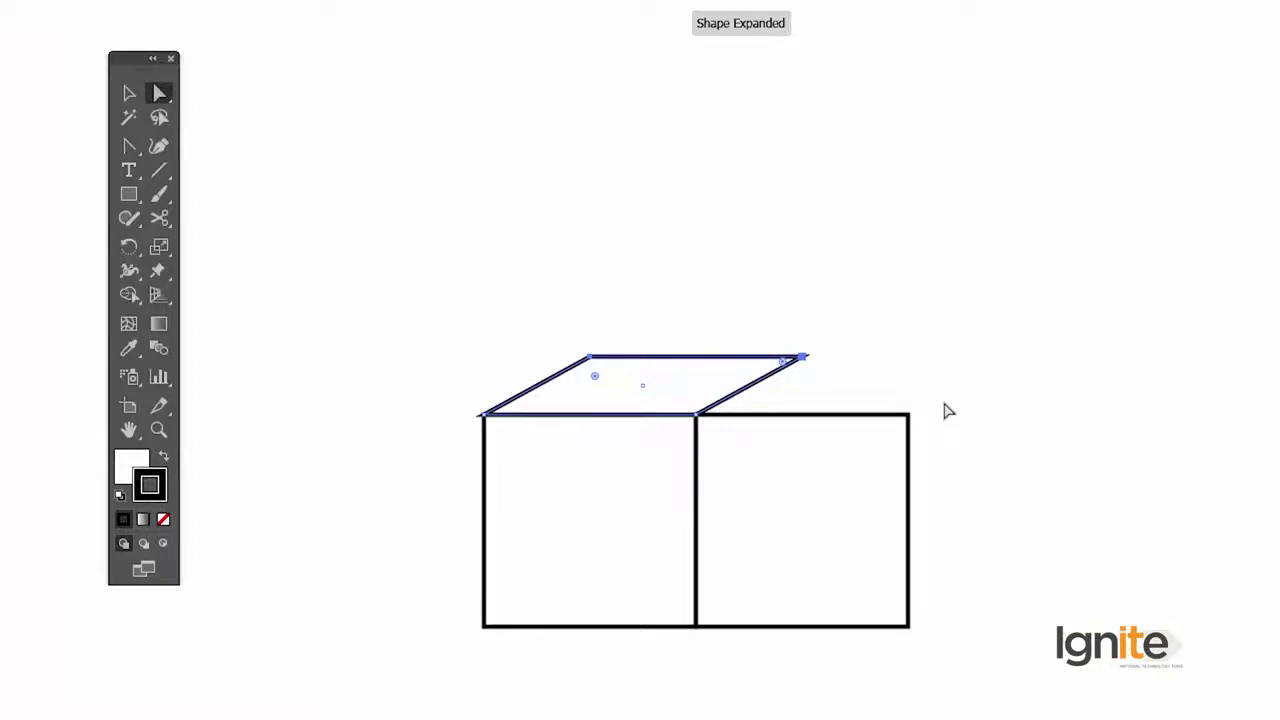
Skew the right square's outer edge up and left into a slanted side face.
drag(897, 674, 896, 668)
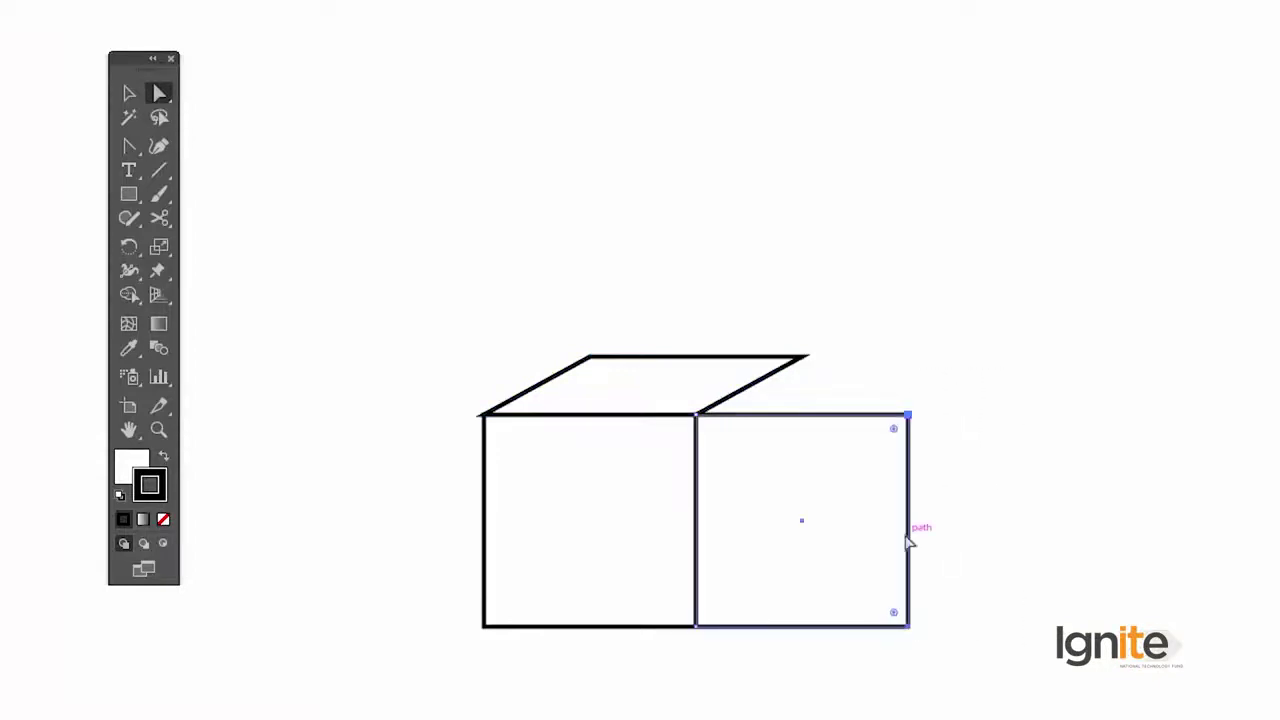
drag(912, 522, 808, 462)
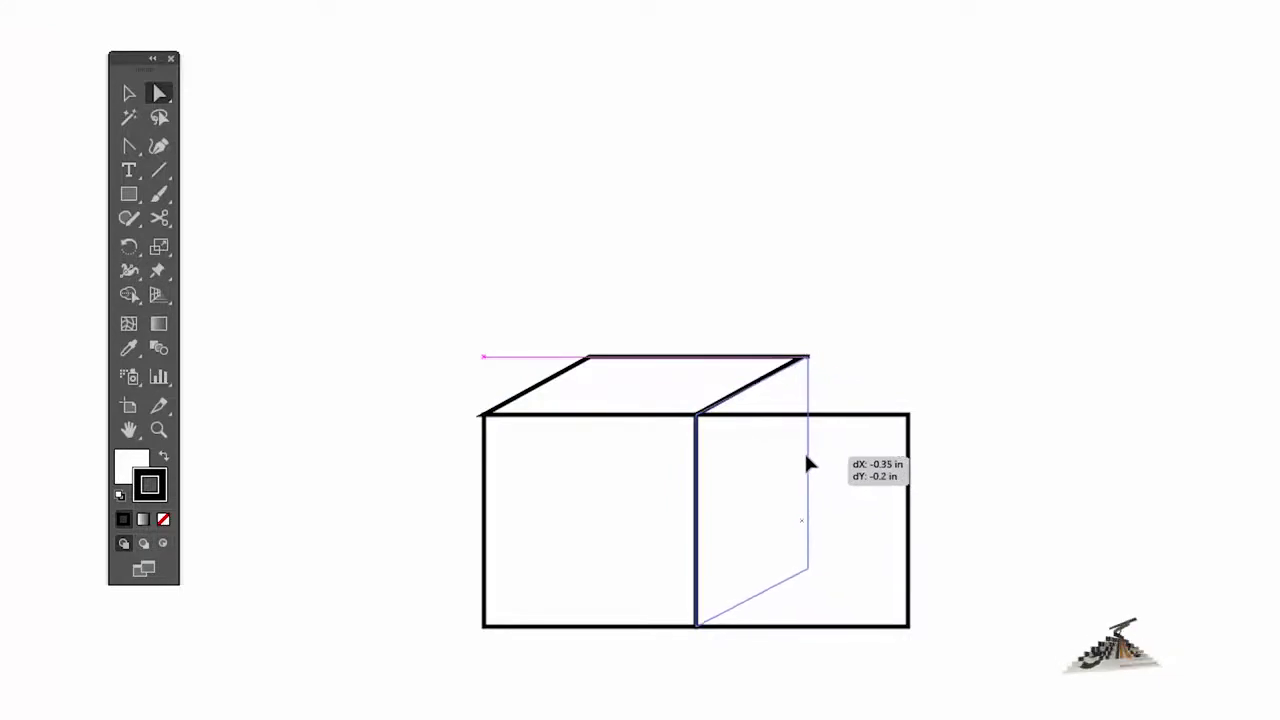
drag(806, 457, 806, 457)
click(806, 318)
click(577, 548)
click(445, 361)
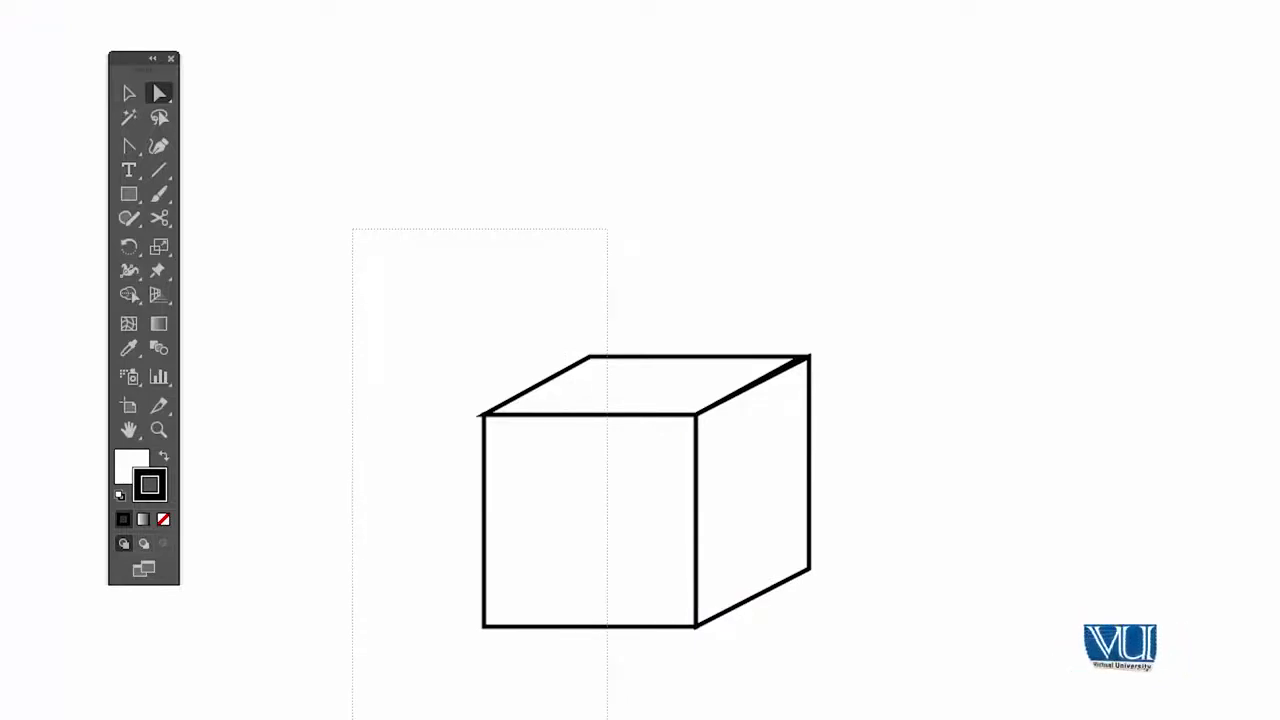
Shift the cube's front and top faces right and up.
click(545, 500)
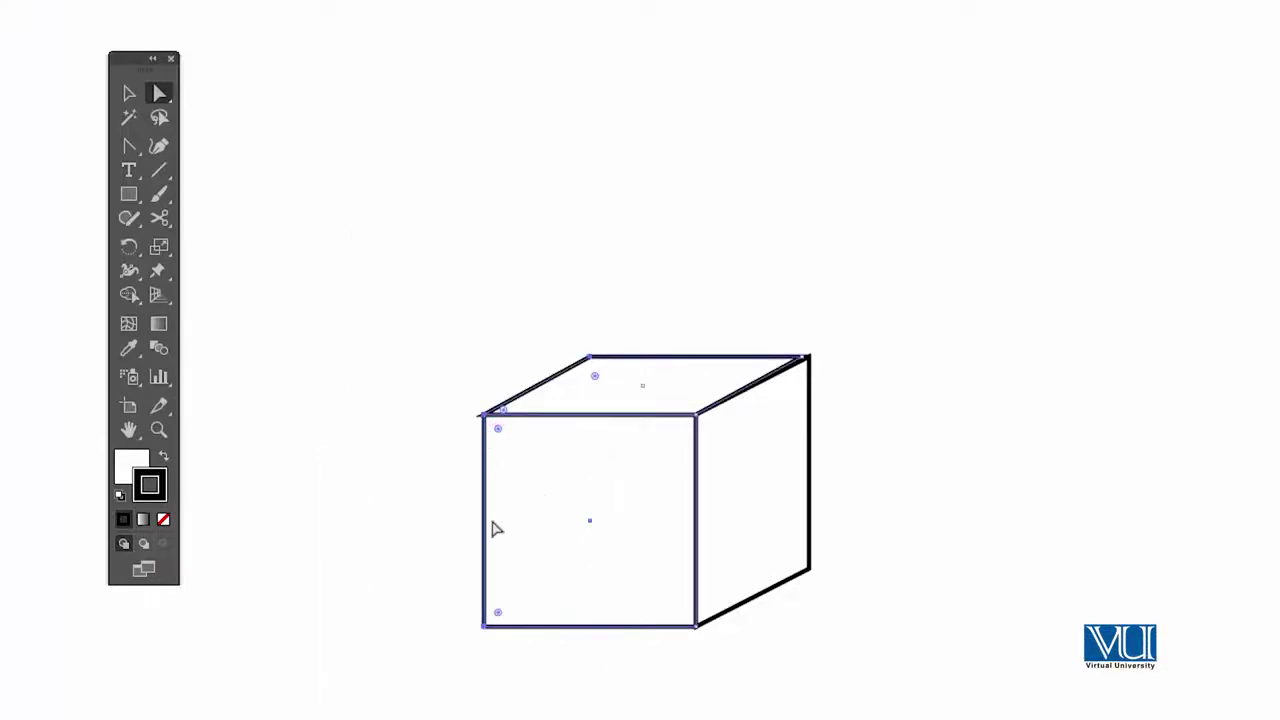
drag(477, 510, 590, 484)
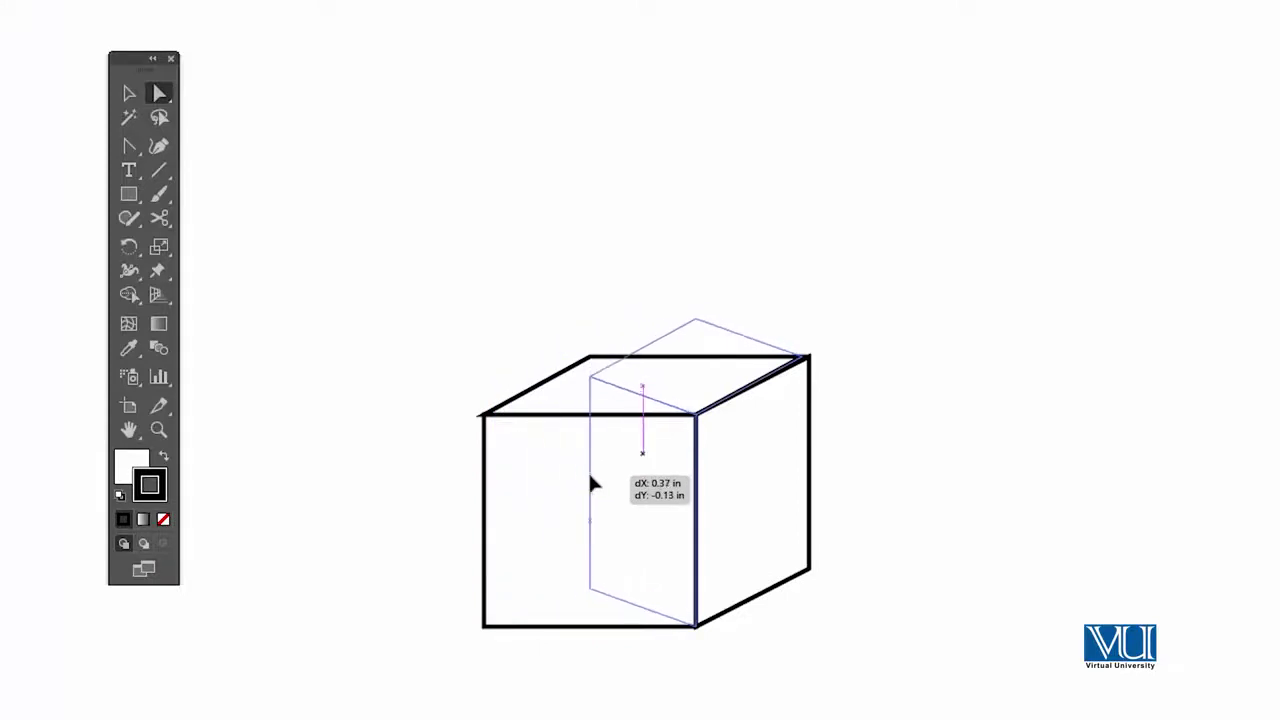
drag(590, 484, 590, 484)
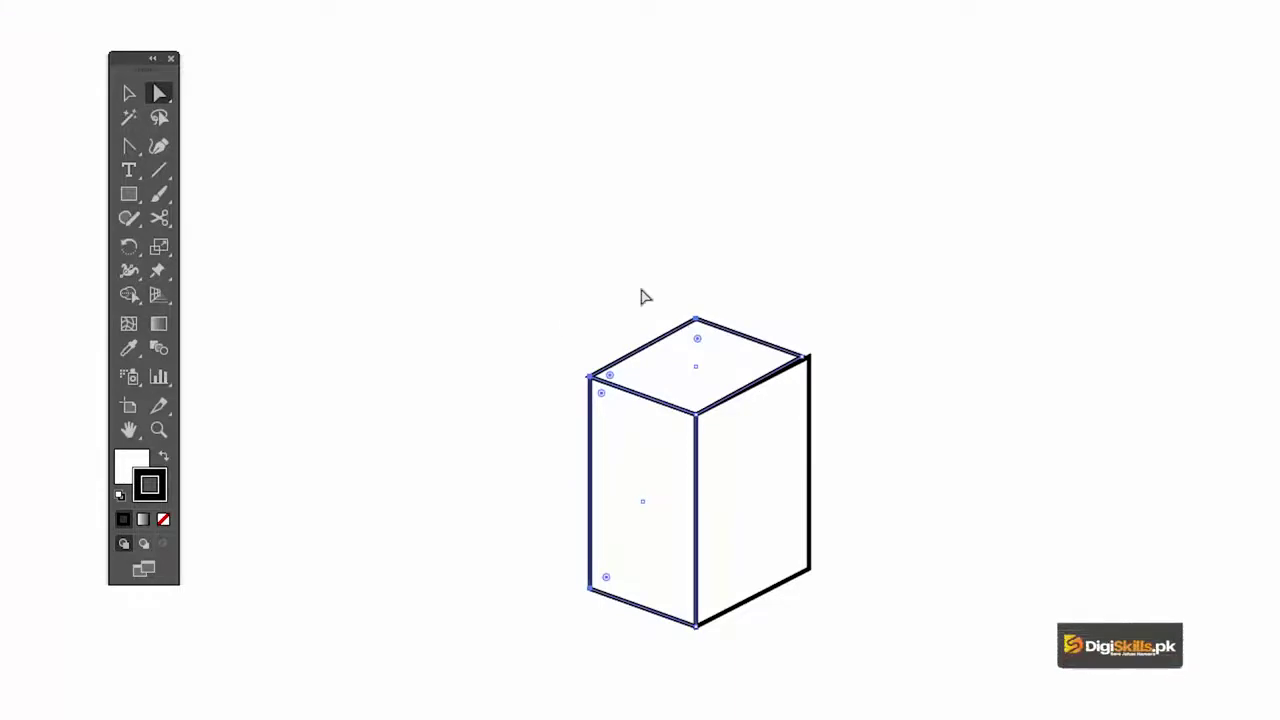
Zoom in, marquee-select the whole box, and copy it off to the right.
ctrl+alt+click(711, 506)
ctrl+click(757, 423)
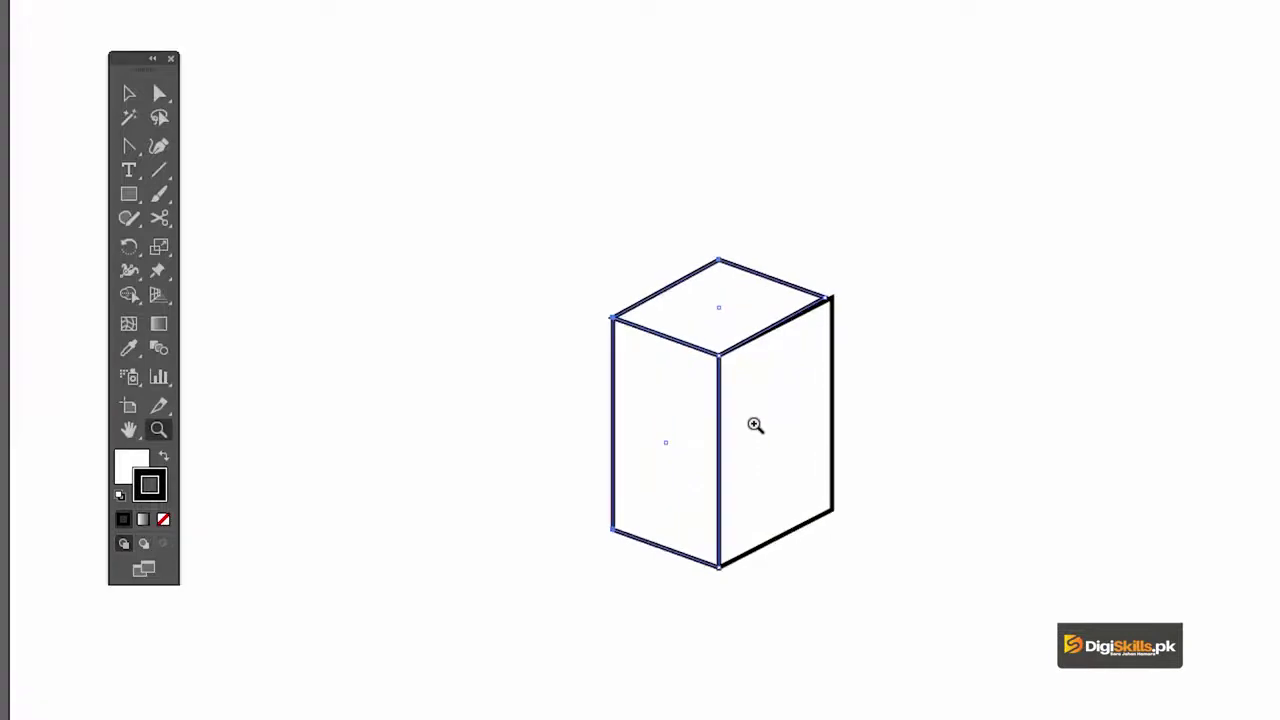
drag(785, 338, 730, 338)
click(640, 135)
drag(491, 157, 842, 625)
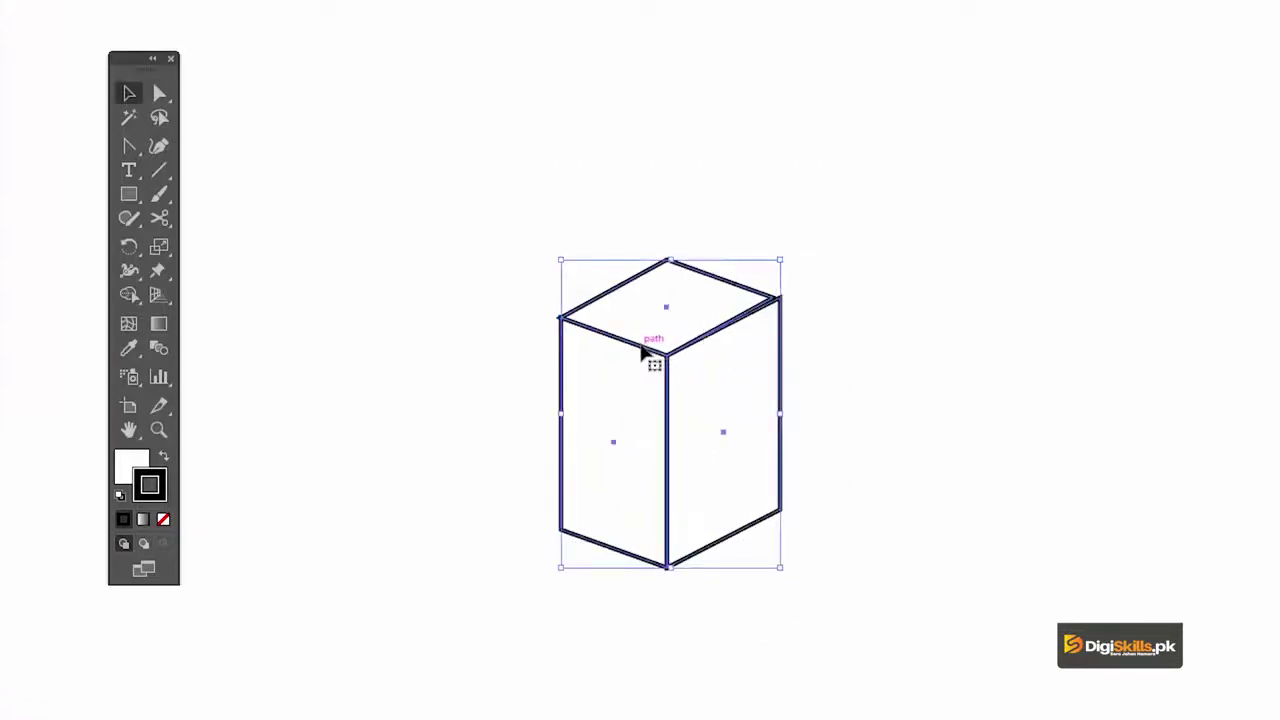
drag(642, 345, 901, 356)
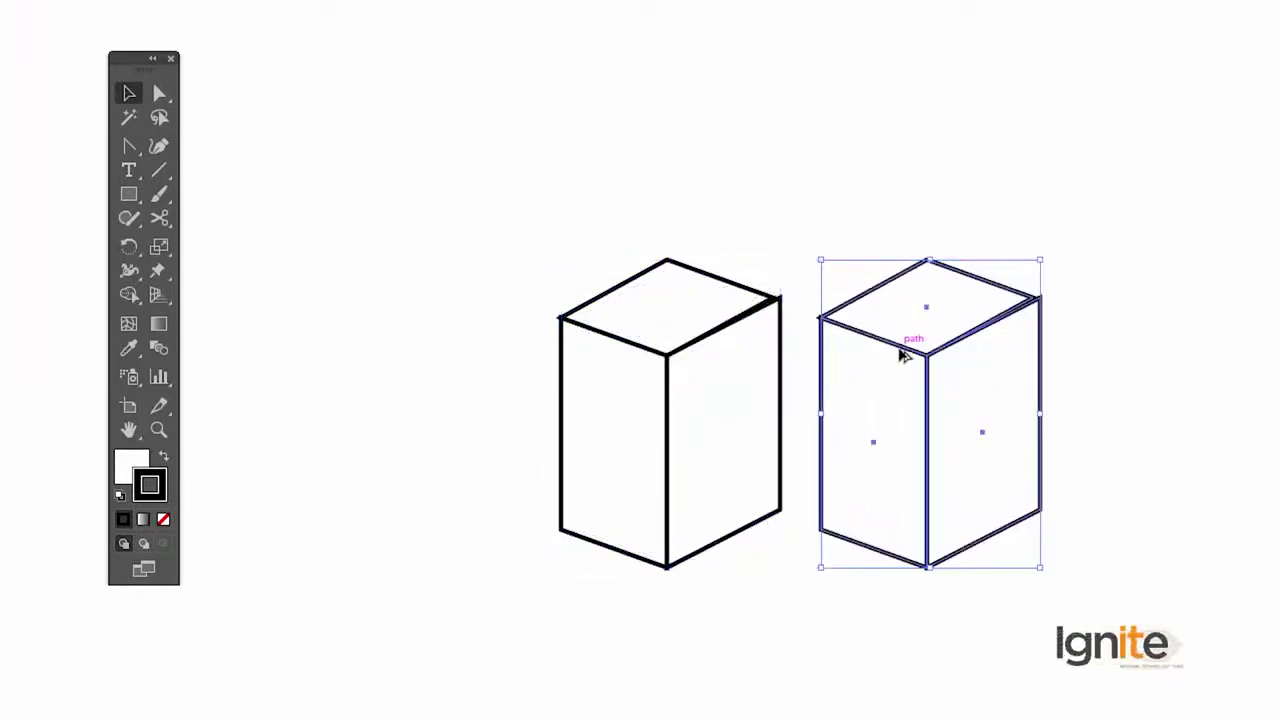
Select the right-hand box copy and raise its bottom corners to flatten it into a lid.
click(876, 151)
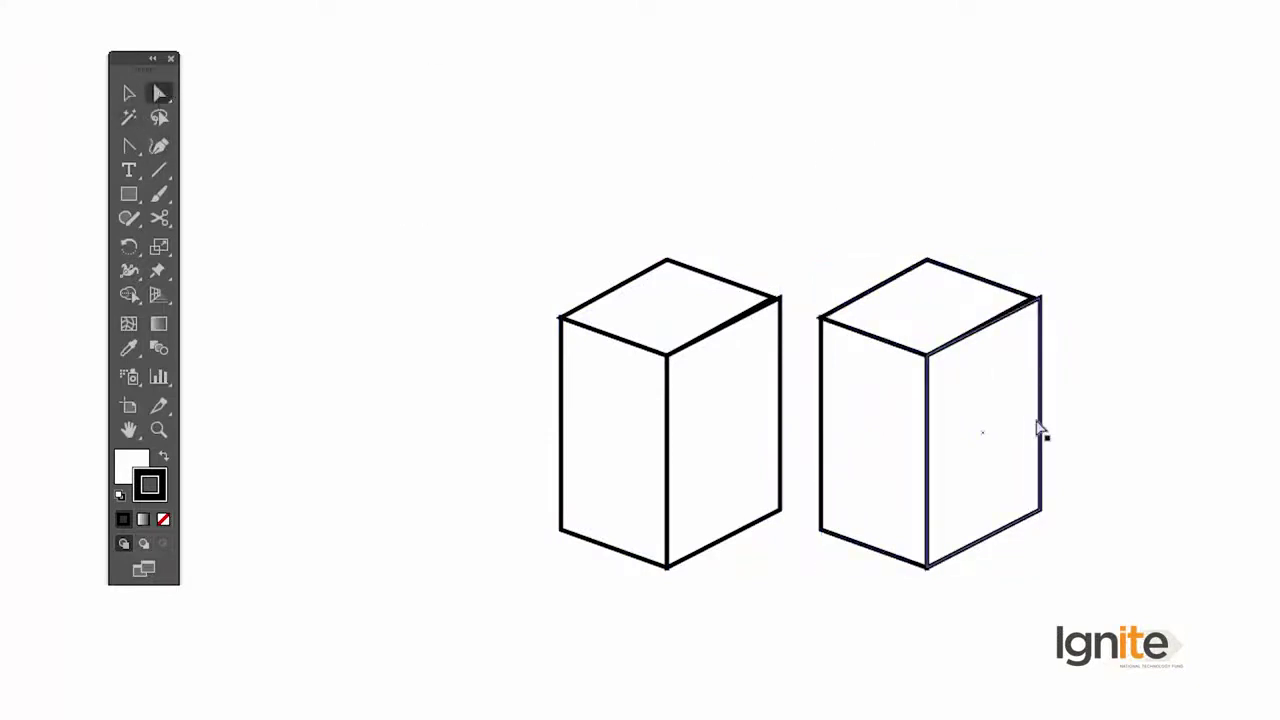
drag(1075, 500, 809, 608)
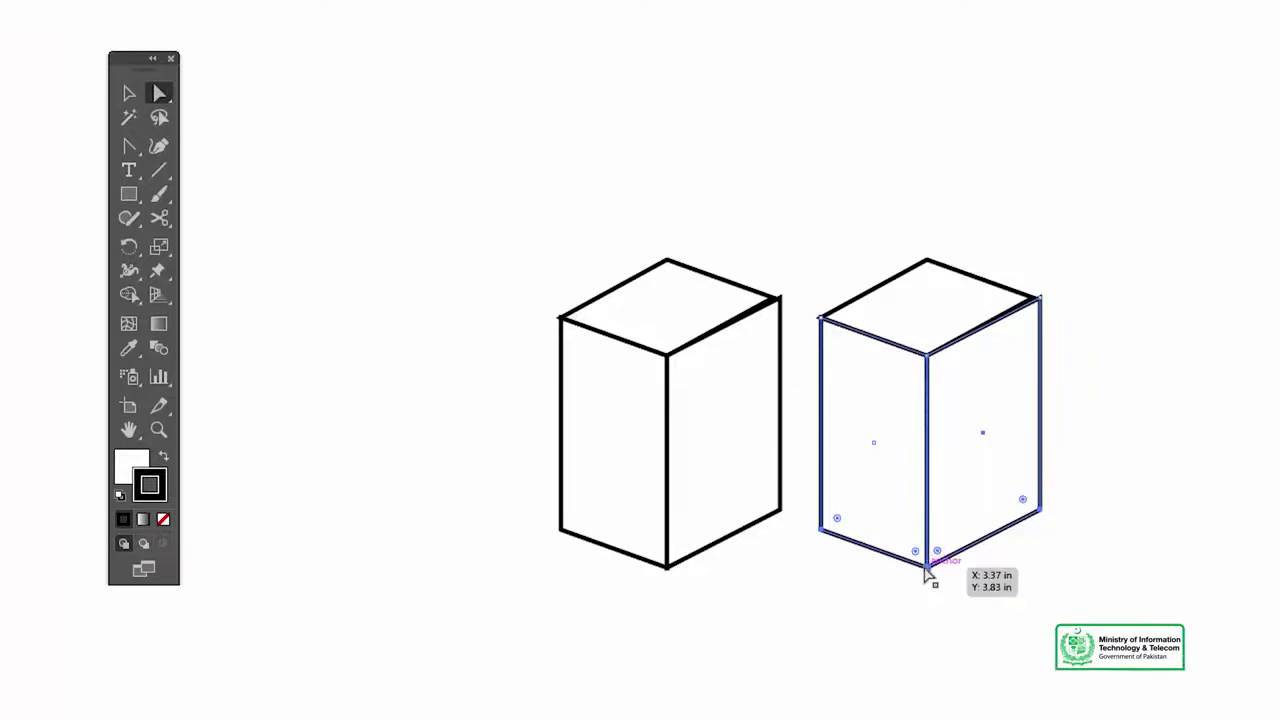
drag(926, 567, 925, 420)
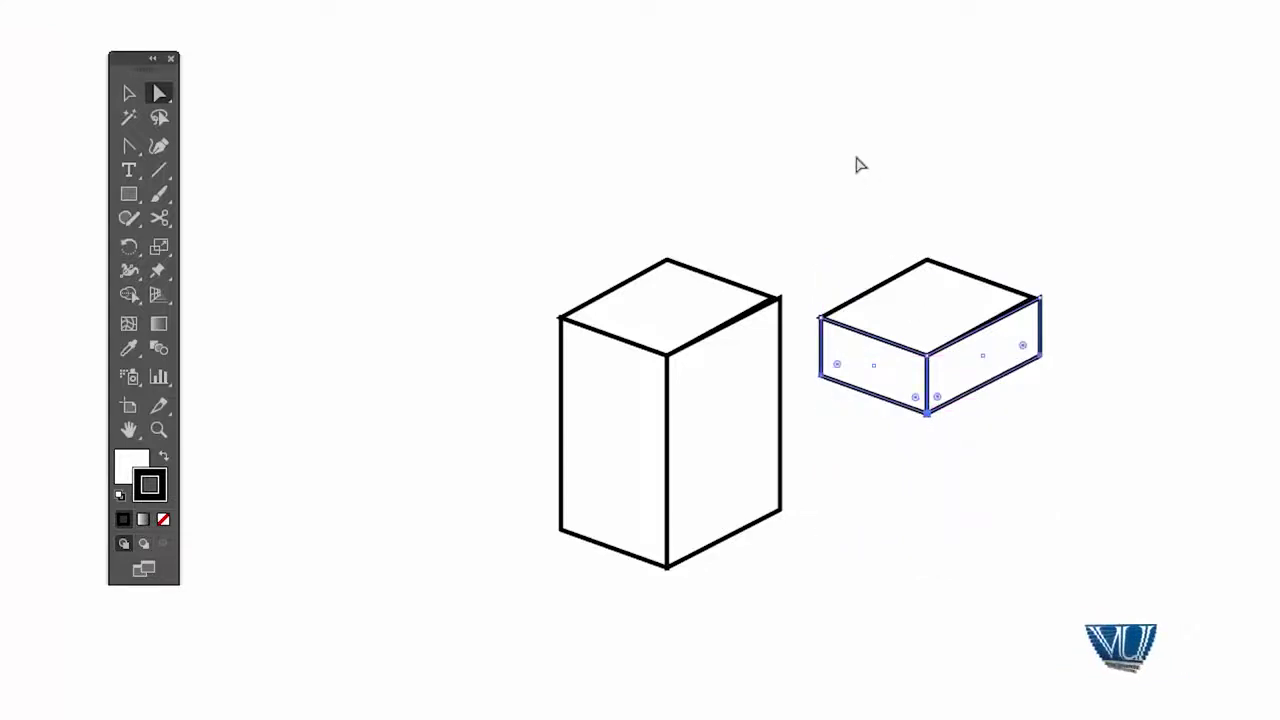
Marquee-select the whole short box and toggle its bounding box with Ctrl+Shift+B.
key(v)
click(851, 166)
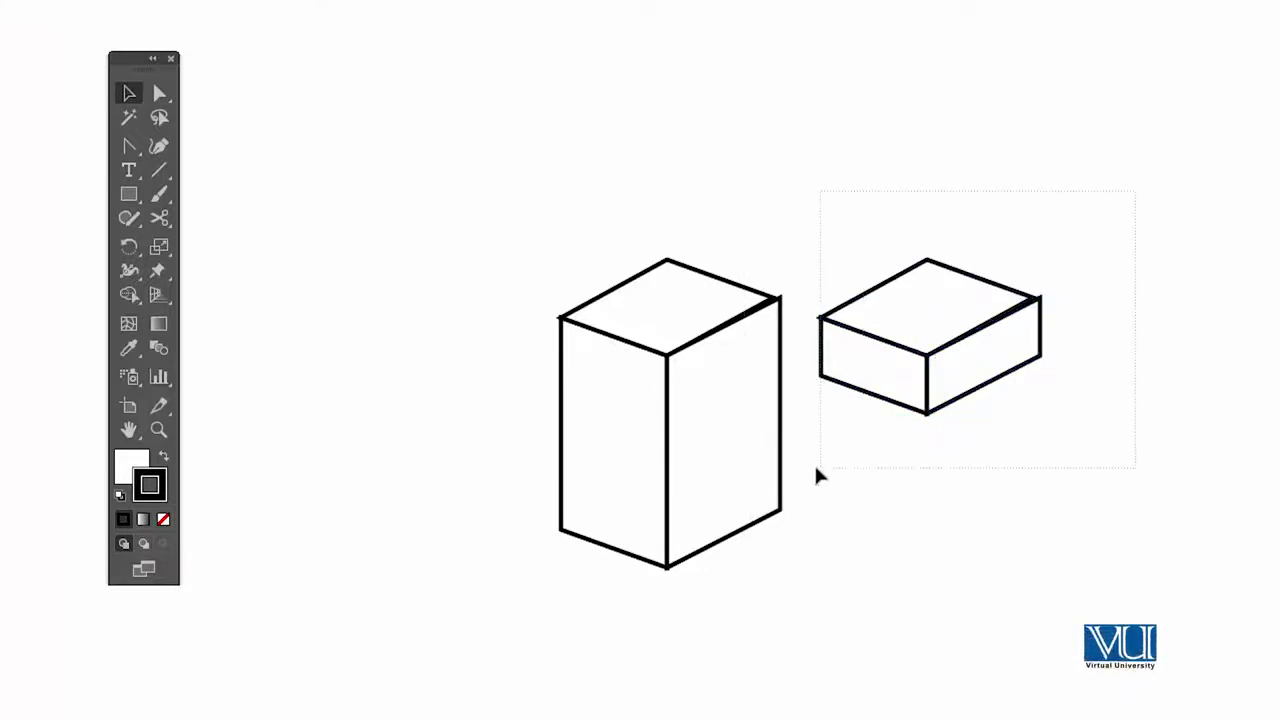
drag(815, 477, 815, 477)
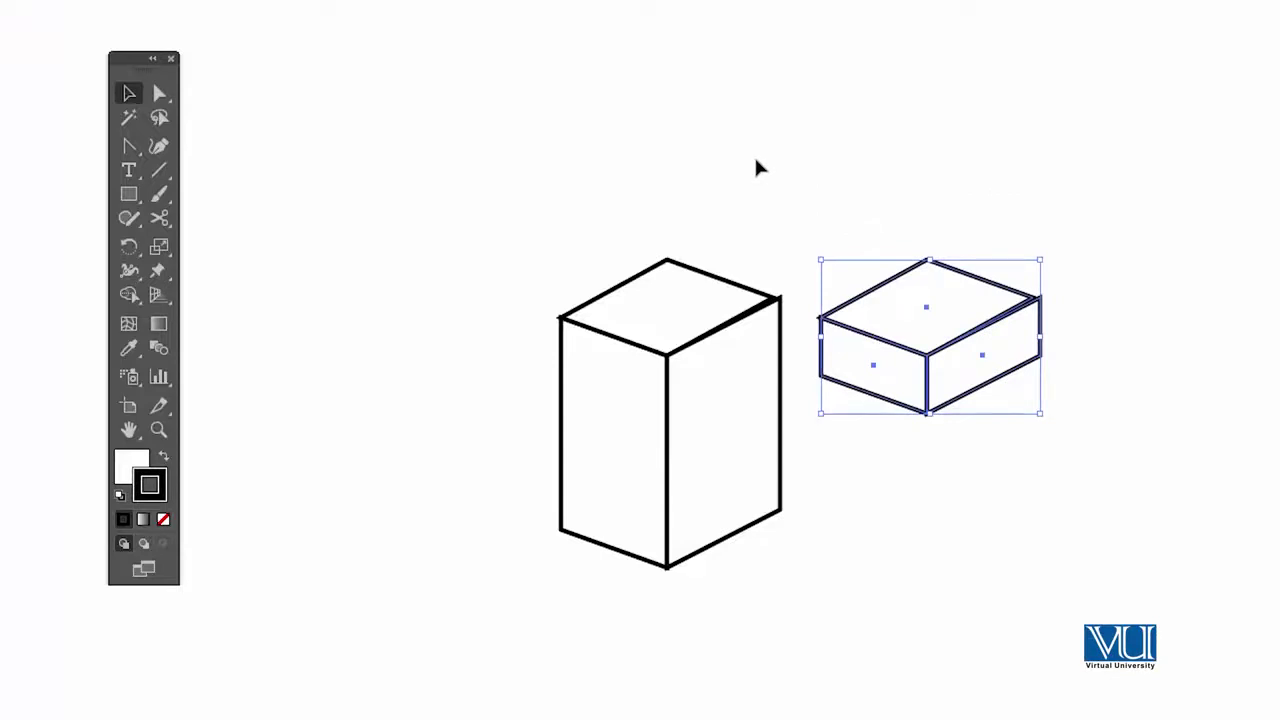
click(854, 254)
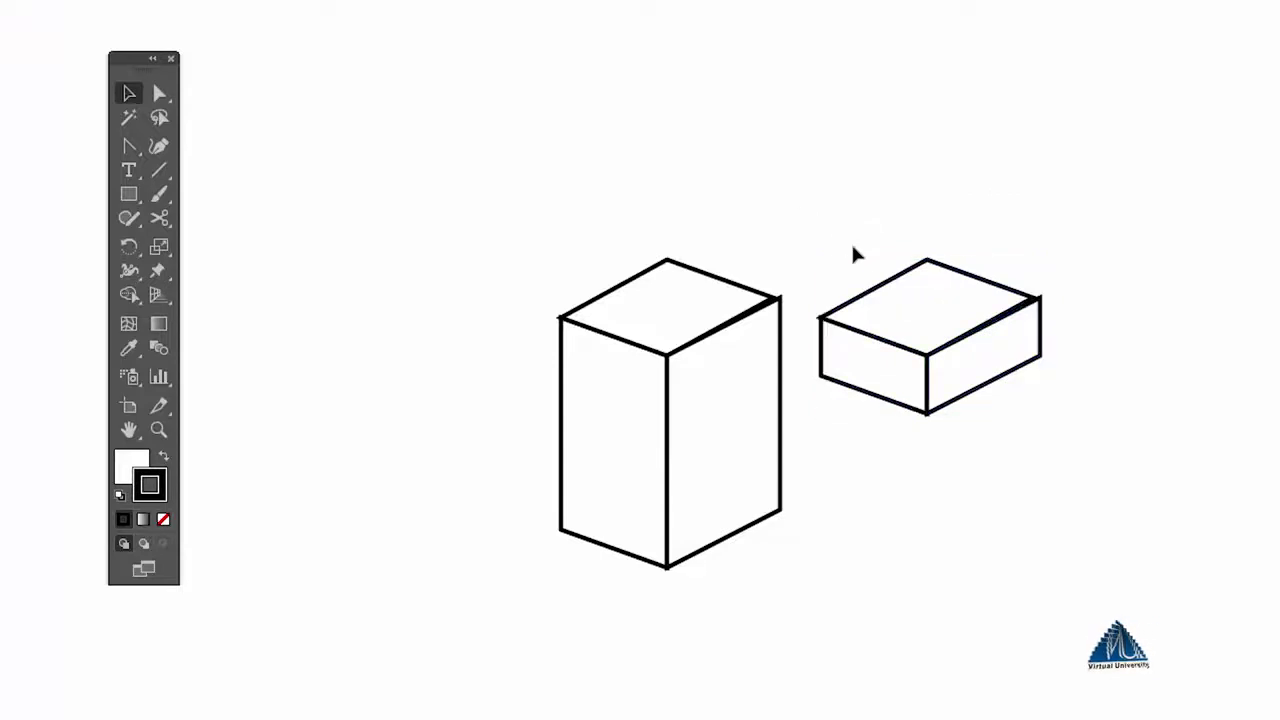
drag(811, 206, 1084, 425)
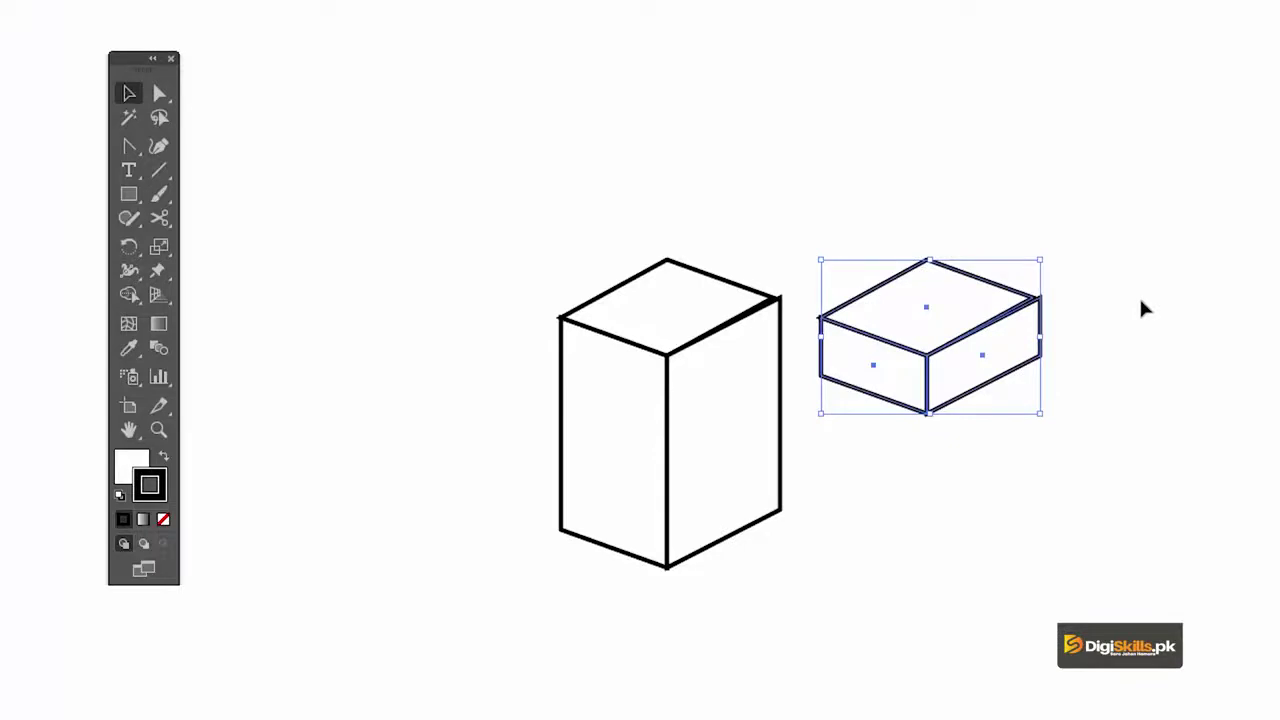
key(ctrl+shift+b)
key(ctrl+shift+b)
Move the short box onto the tall box's top and enlarge it slightly to overhang.
click(1037, 212)
click(966, 284)
mouse_move(930, 310)
mouse_down()
mouse_move(1223, 279)
mouse_move(862, 228)
mouse_up()
key(ctrl+z)
key(ctrl+z)
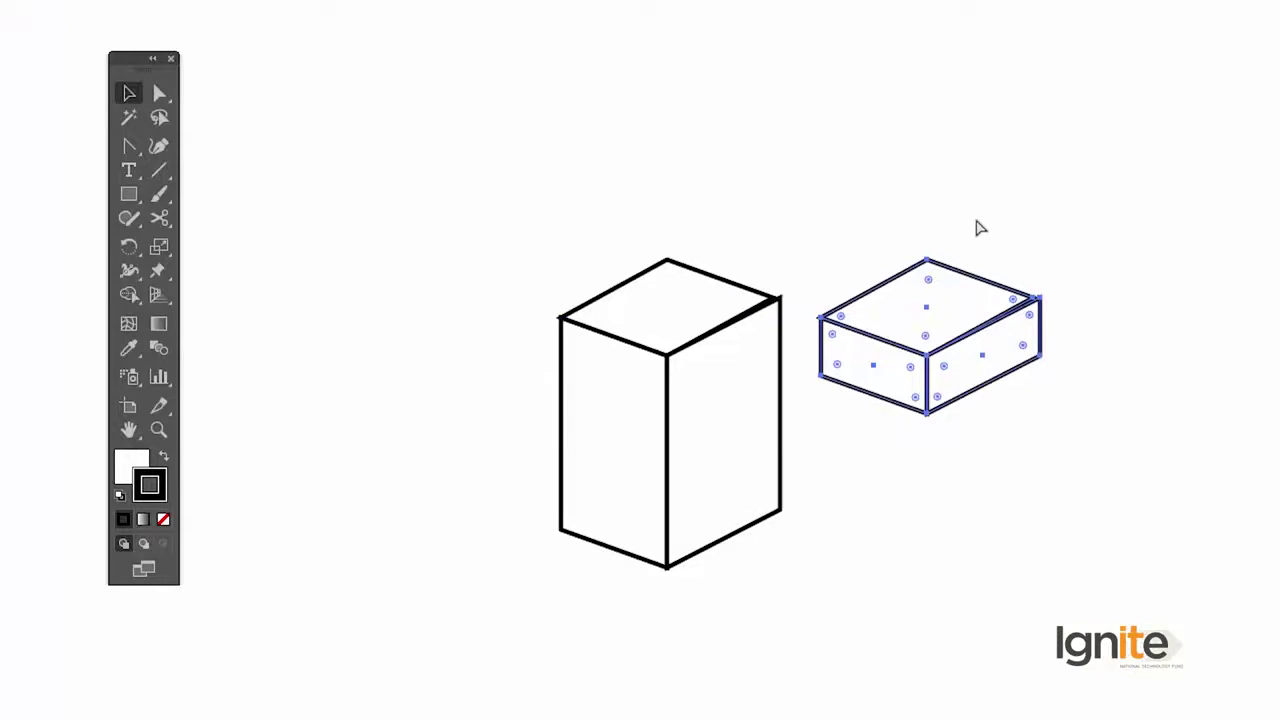
click(845, 213)
drag(1060, 466, 1060, 466)
mouse_move(1001, 290)
mouse_down()
mouse_move(1183, 238)
mouse_move(975, 143)
mouse_move(893, 133)
mouse_move(738, 272)
mouse_move(791, 233)
mouse_up()
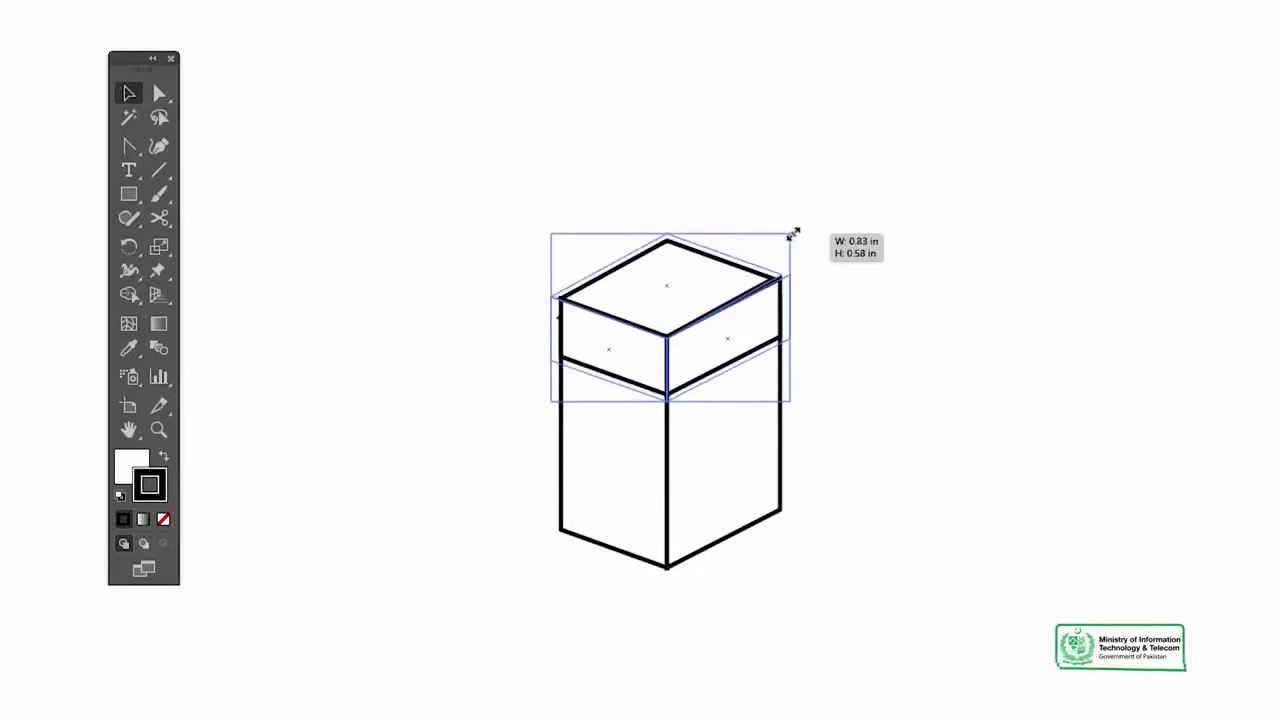
Zoom in closely on the lid and select the lid group.
click(793, 180)
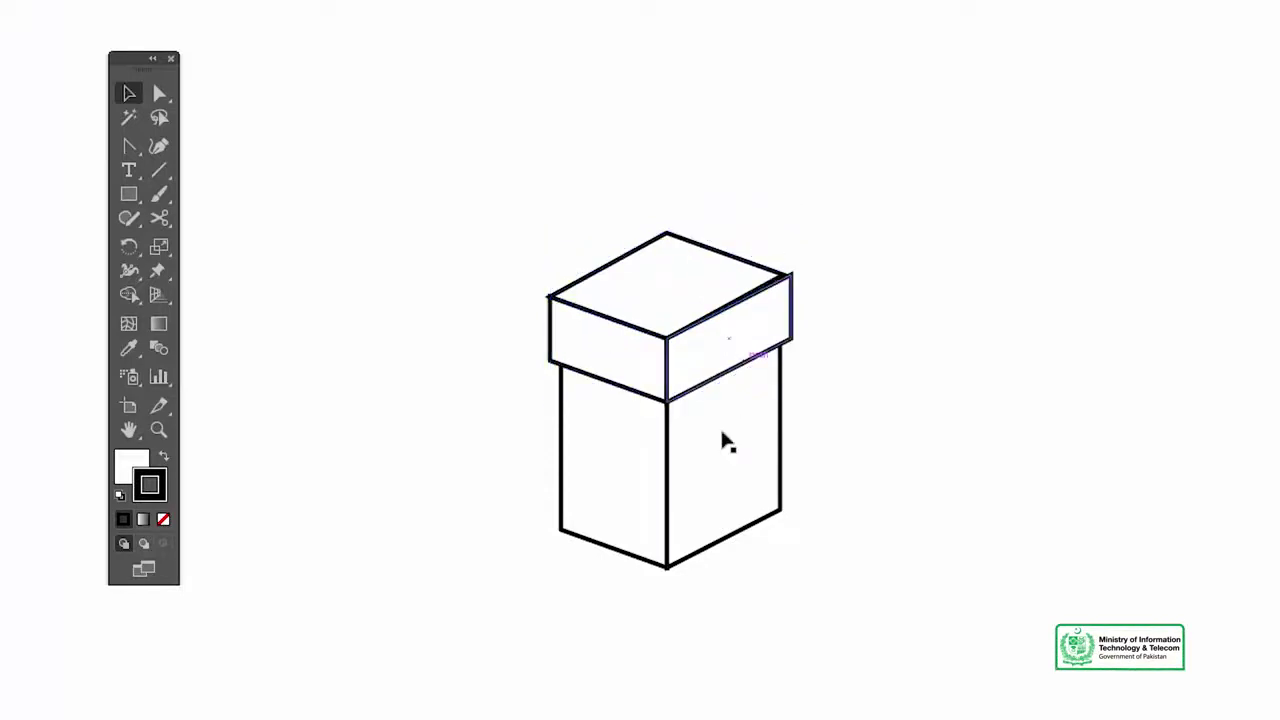
key(z)
click(656, 550)
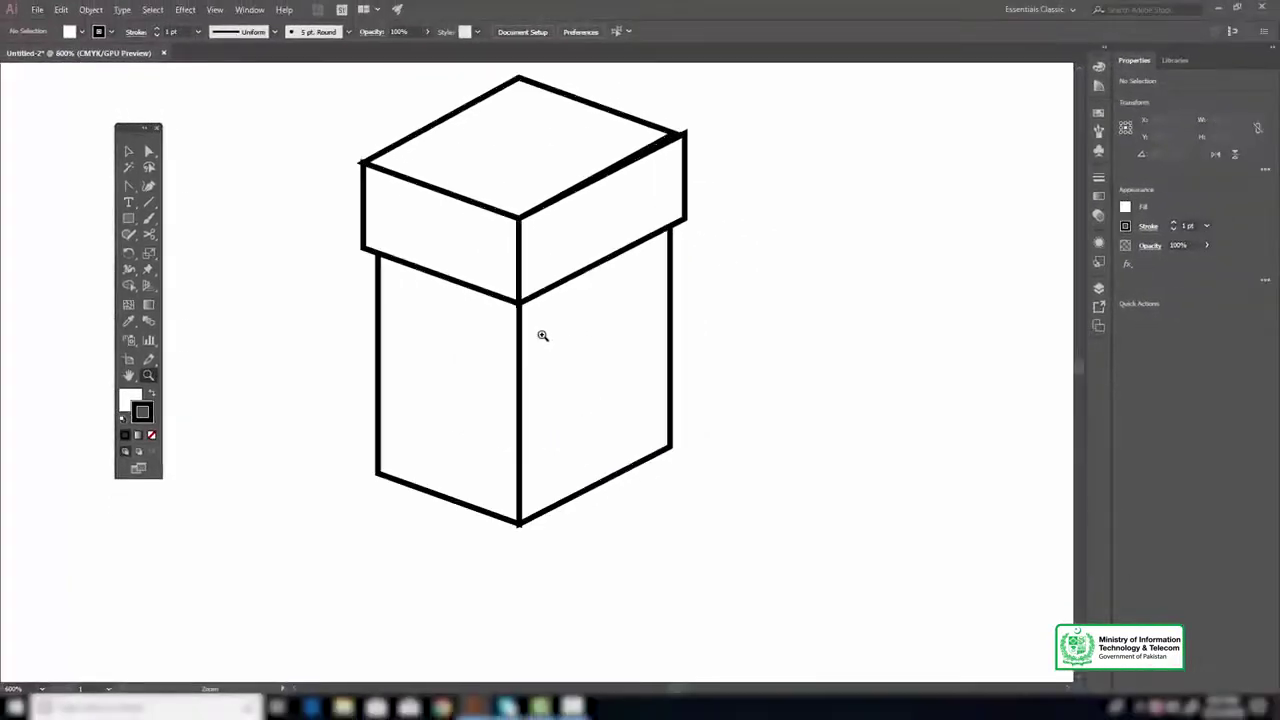
click(566, 346)
key(v)
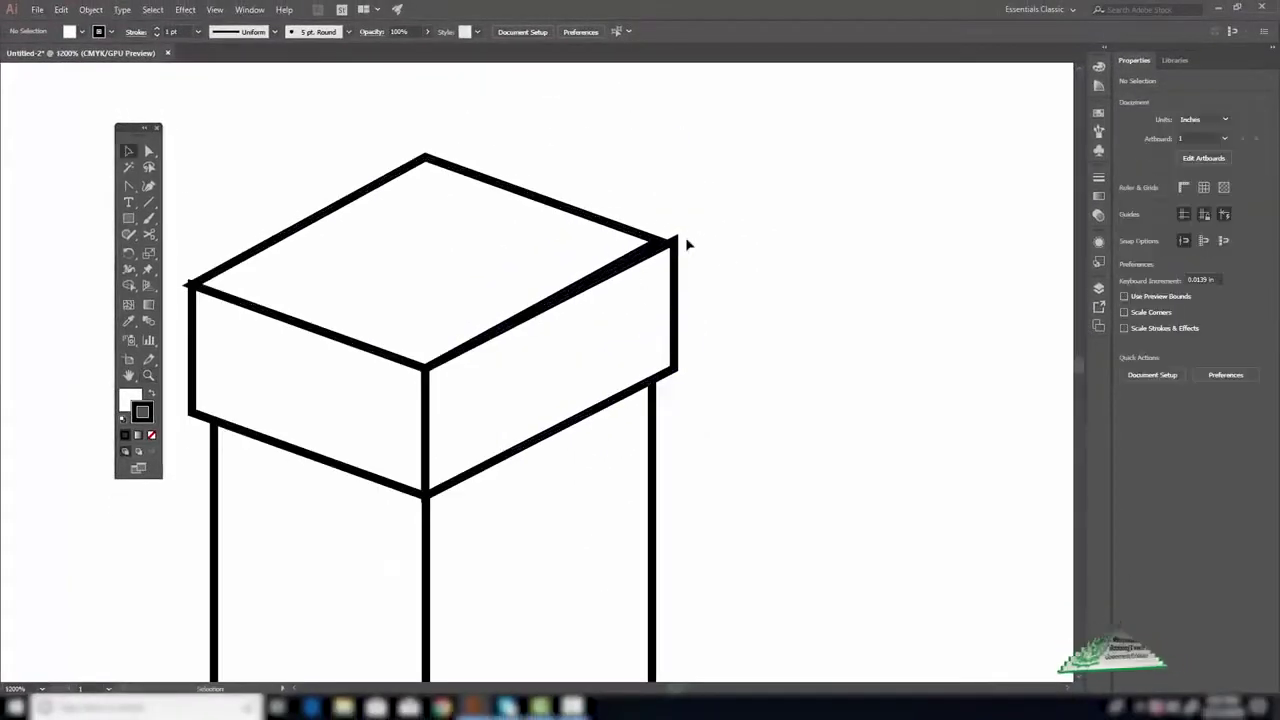
click(679, 244)
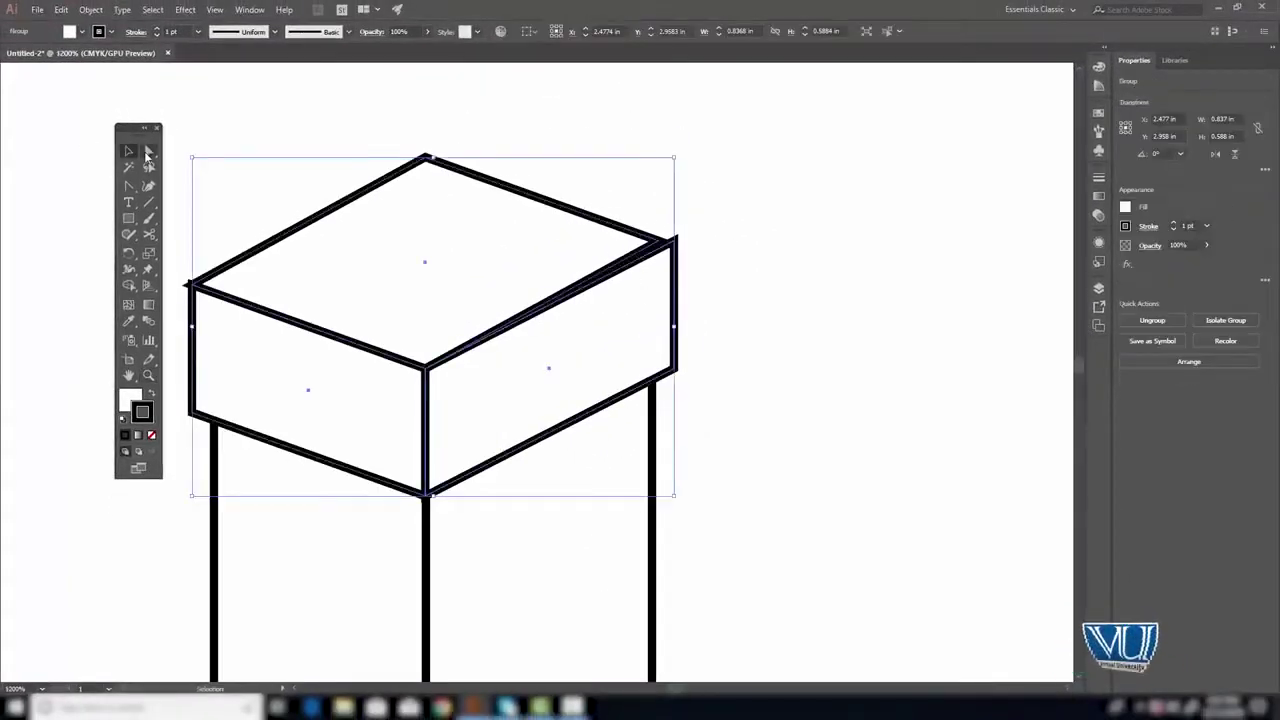
Narrow the lid's right face slightly, try nudging it left and down, then undo the nudge.
click(441, 137)
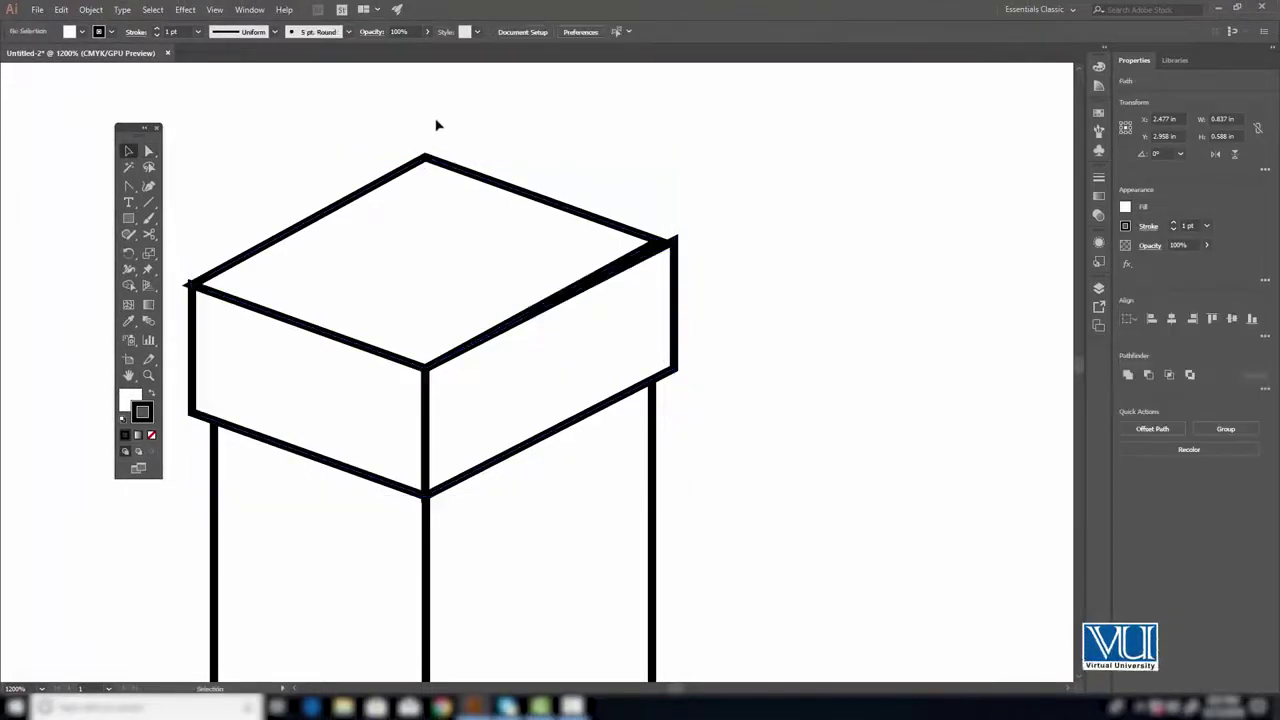
click(666, 268)
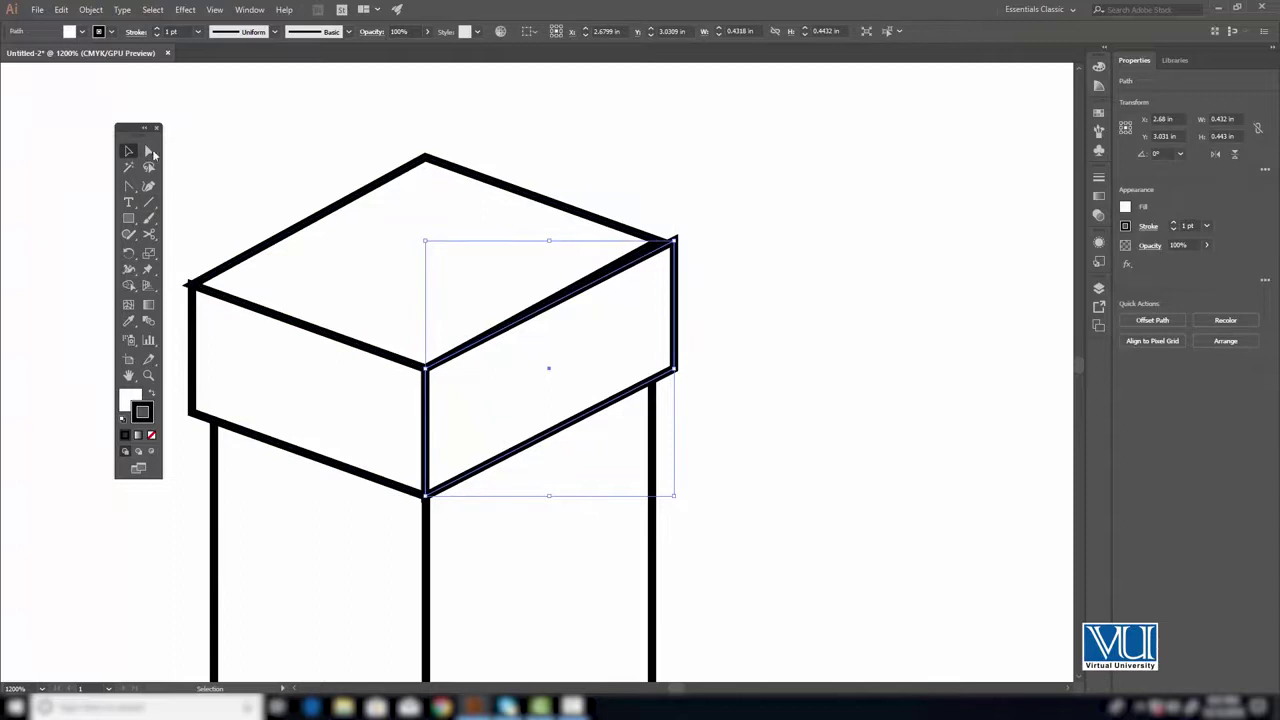
drag(680, 369, 675, 369)
key(a)
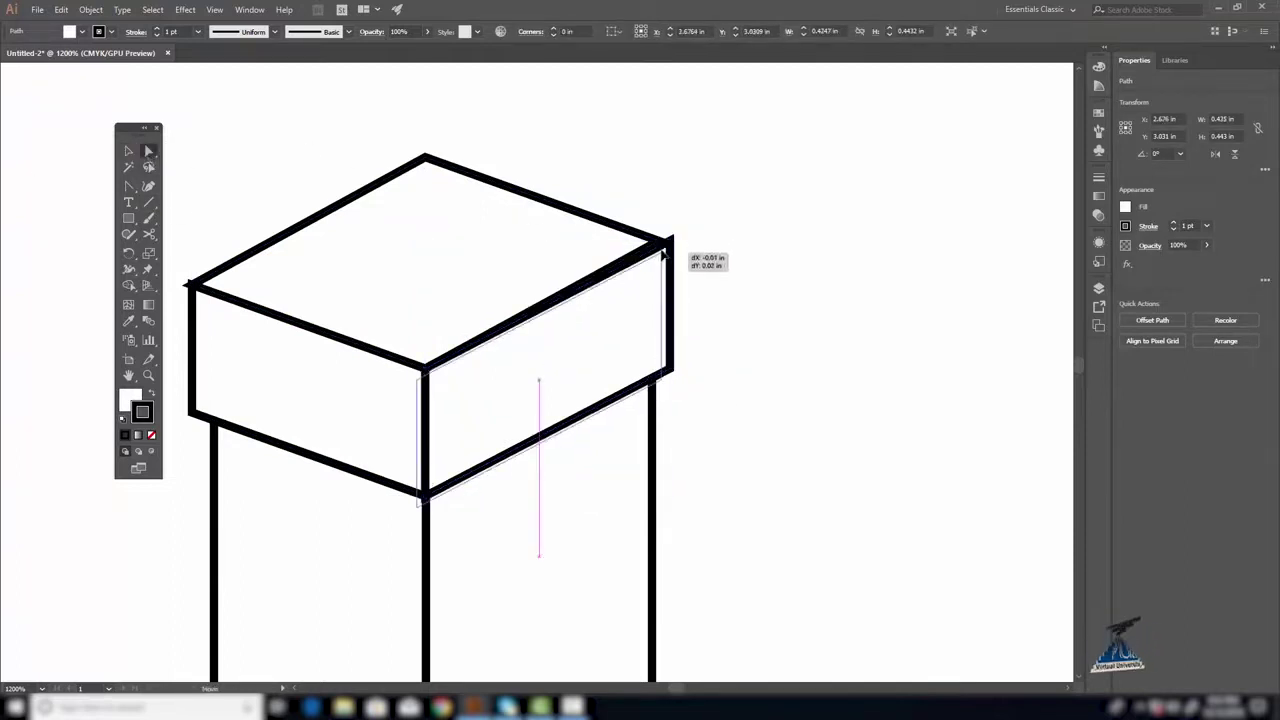
drag(670, 240, 663, 243)
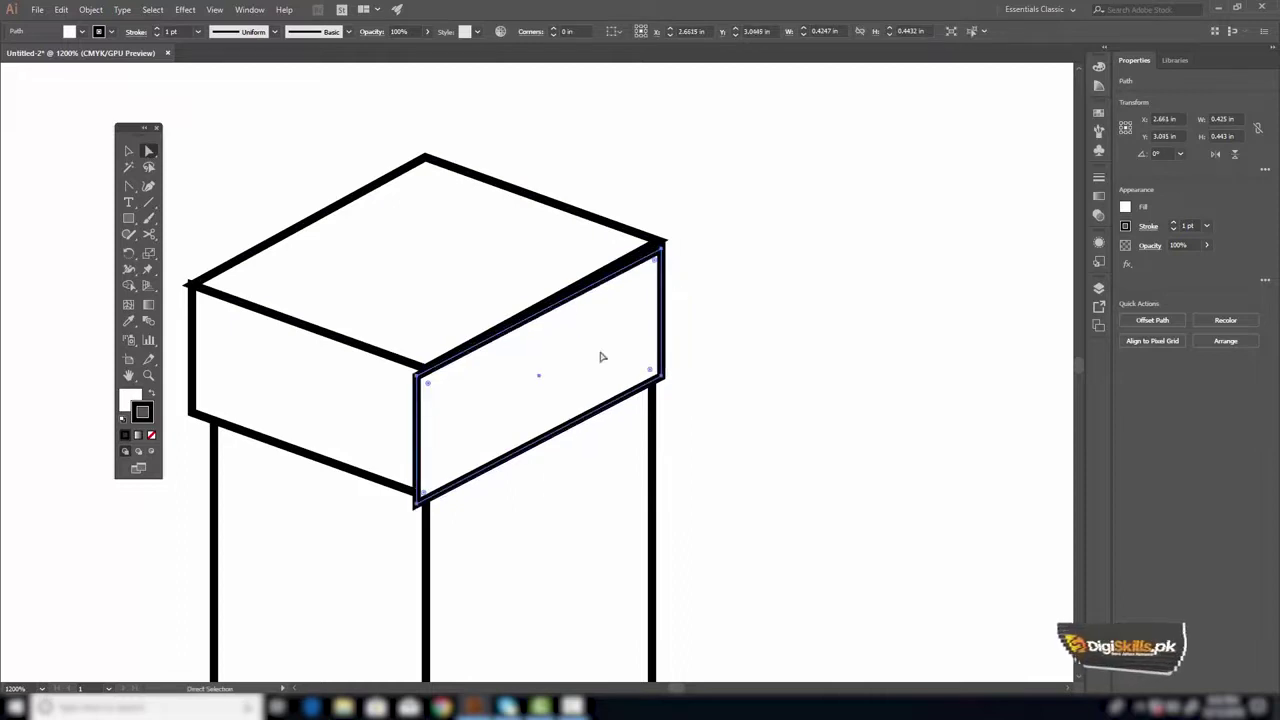
key(v)
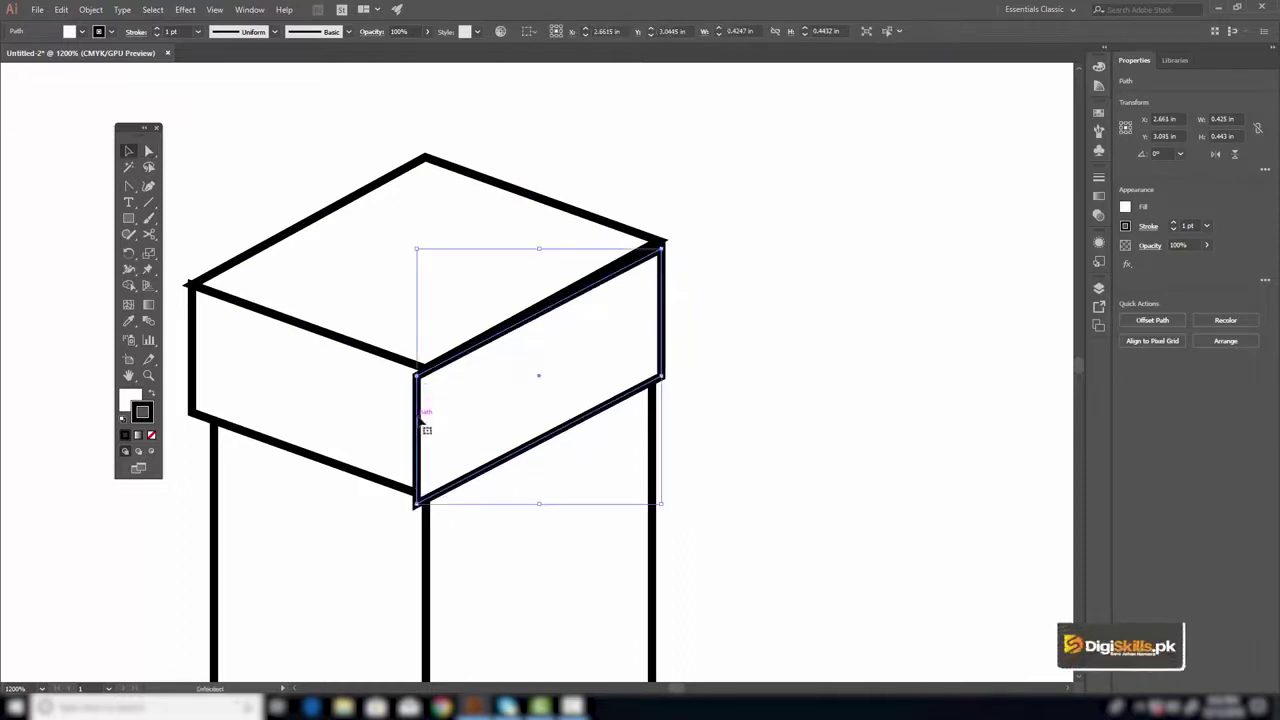
key(ctrl+z)
At 3200% zoom, drag the right face's top corner anchor onto the lid corner, then zoom back out.
key(a)
key(z)
click(655, 280)
click(648, 336)
click(395, 401)
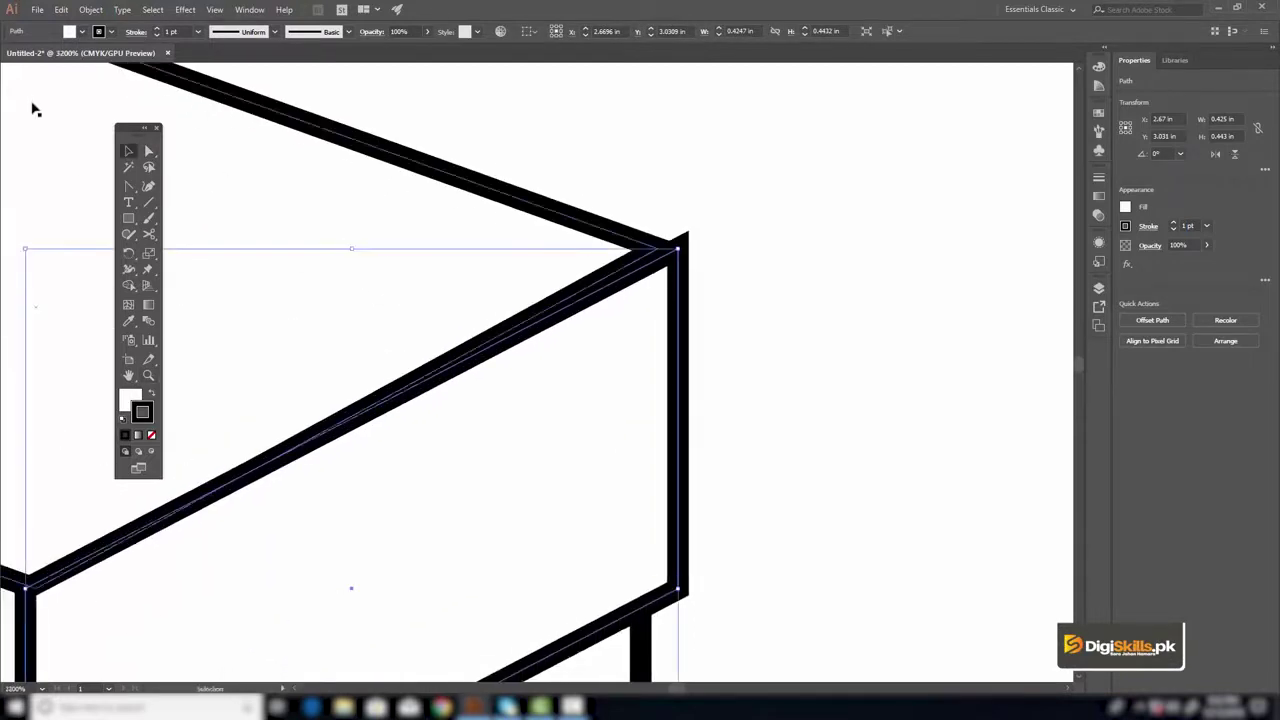
click(150, 153)
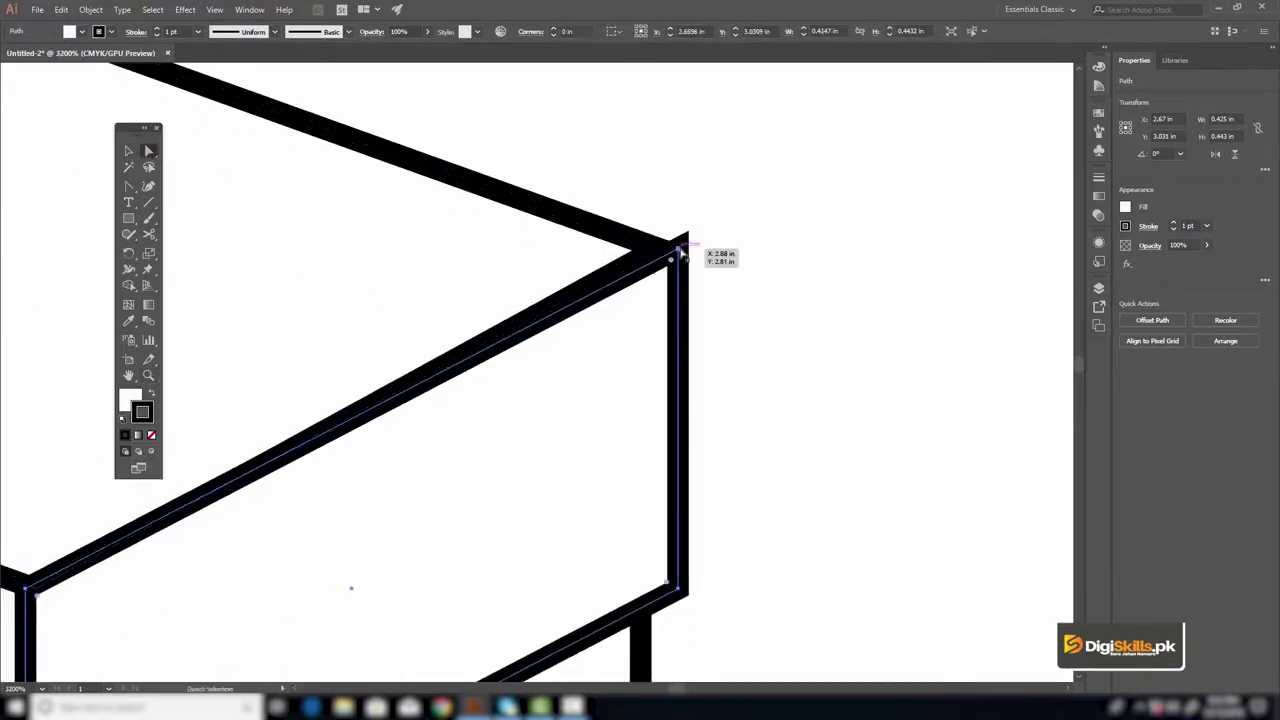
click(680, 254)
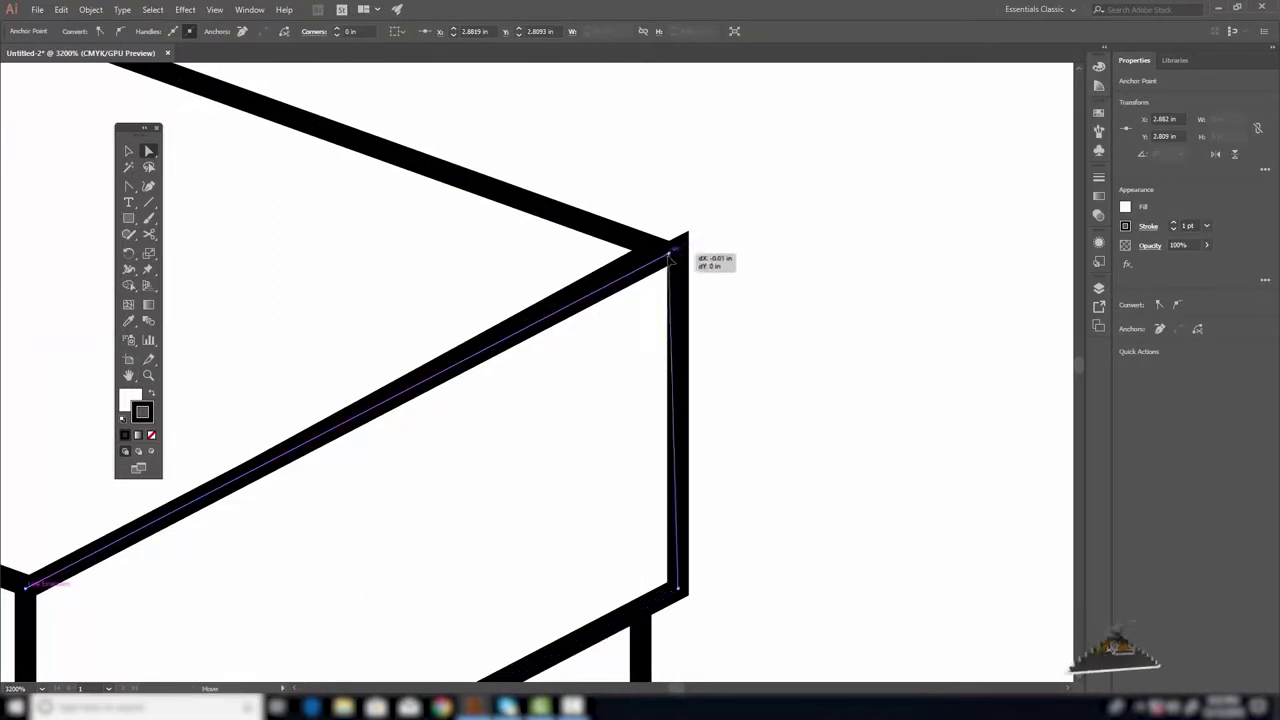
drag(679, 253, 662, 265)
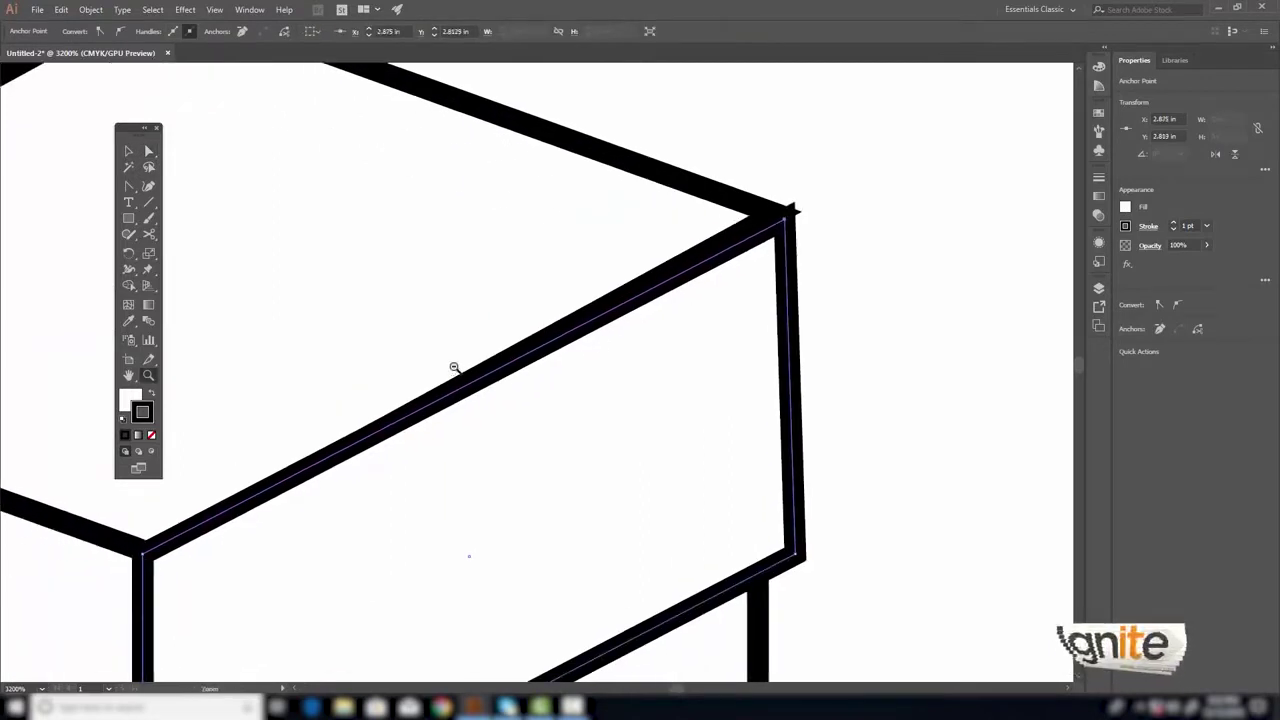
scroll(463, 357, down, 2)
drag(485, 390, 543, 249)
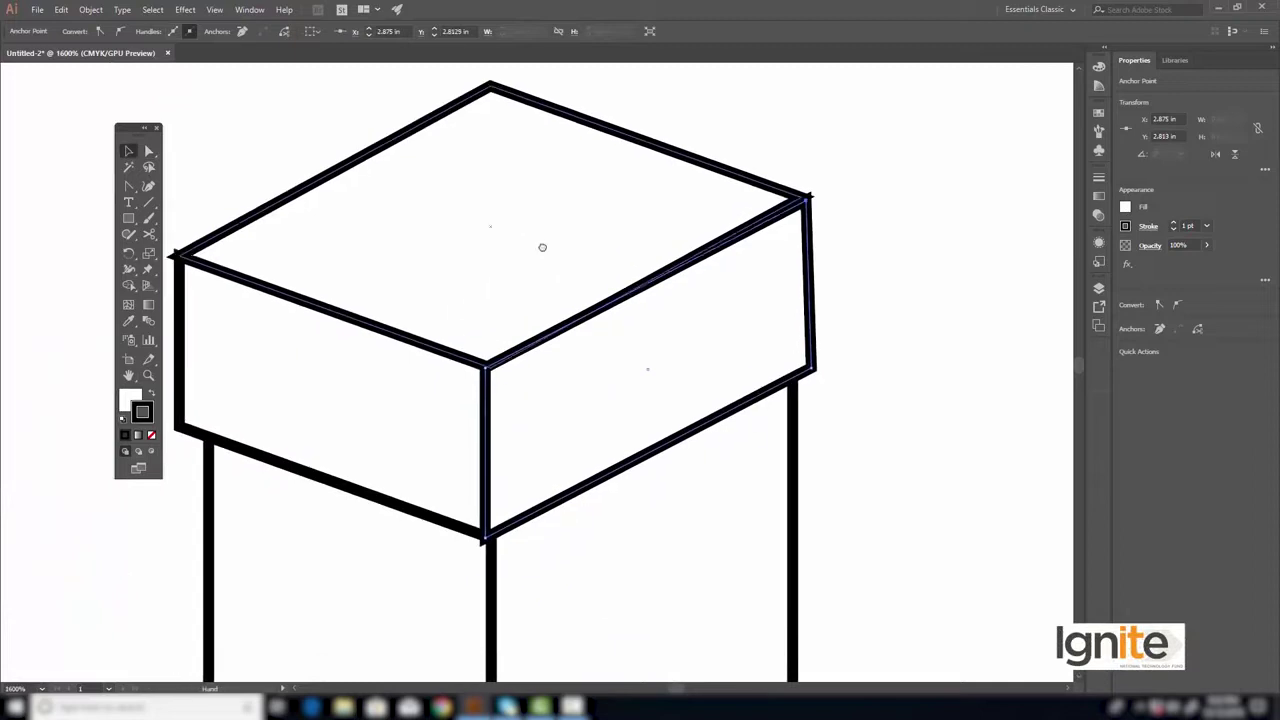
scroll(509, 346, down, 3)
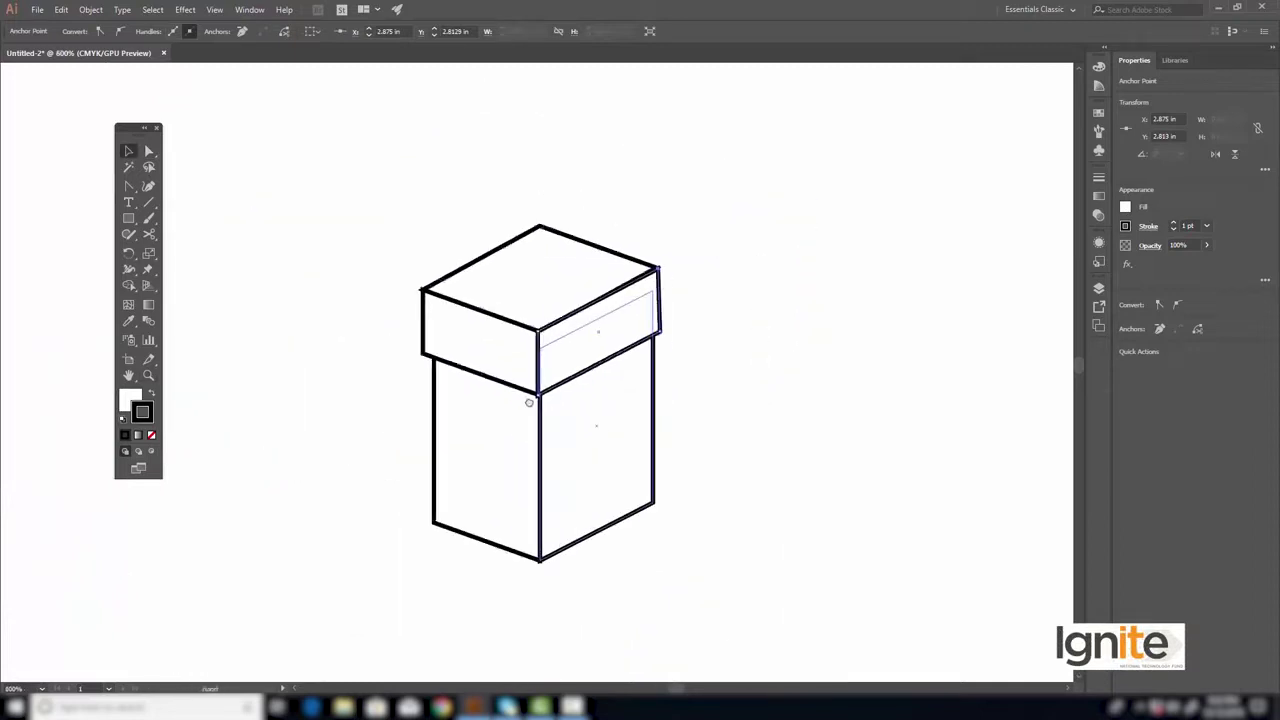
drag(539, 455, 503, 435)
click(400, 188)
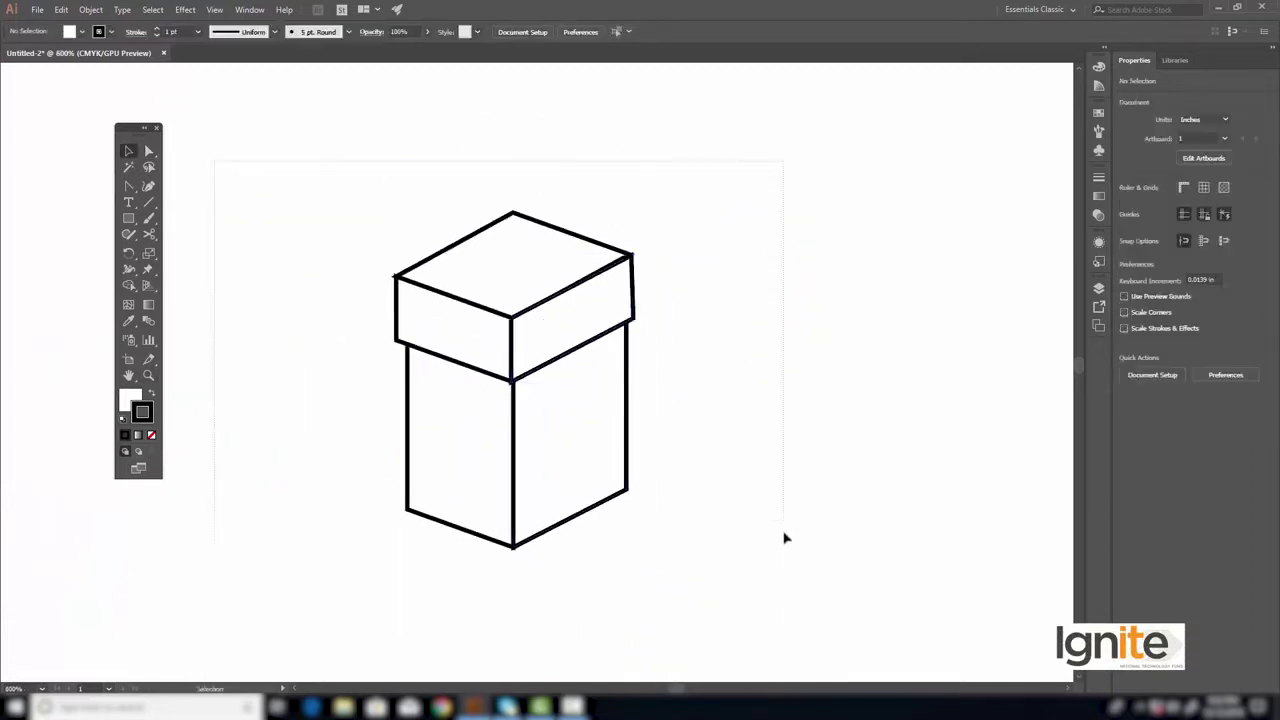
Select every face of the box and lid and group them.
key(ctrl+a)
key(a)
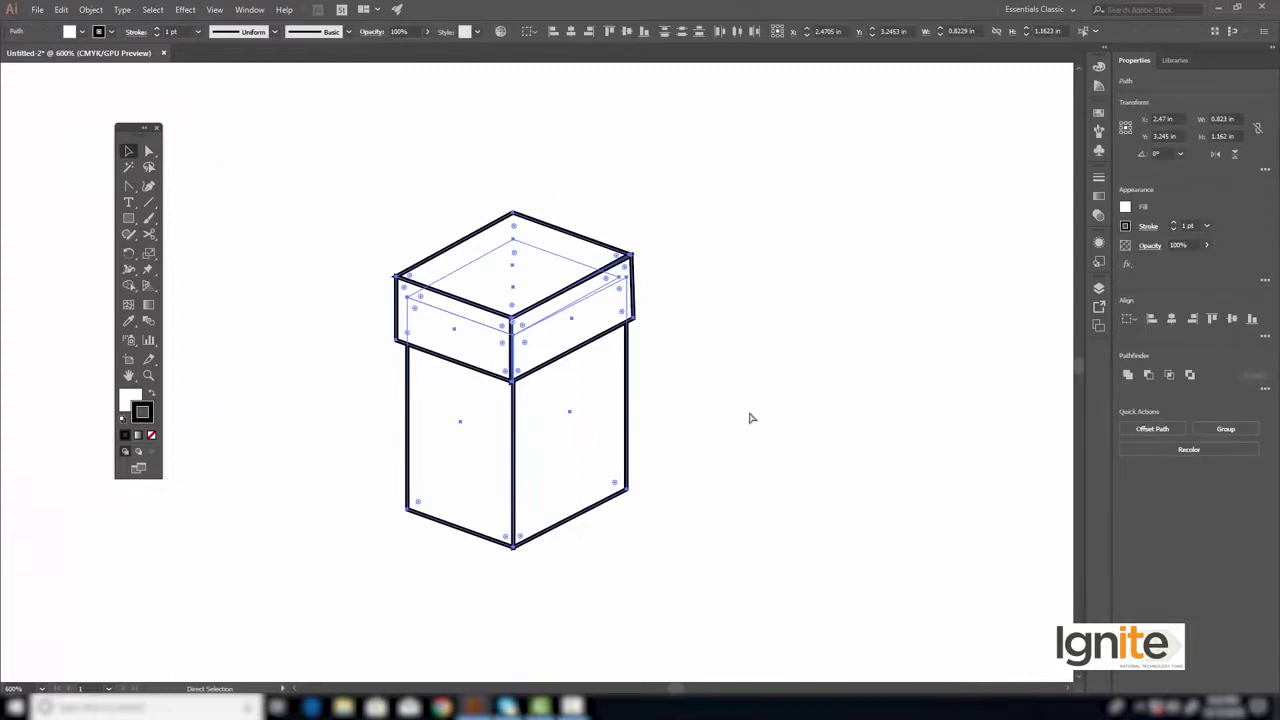
key(ctrl+g)
key(v)
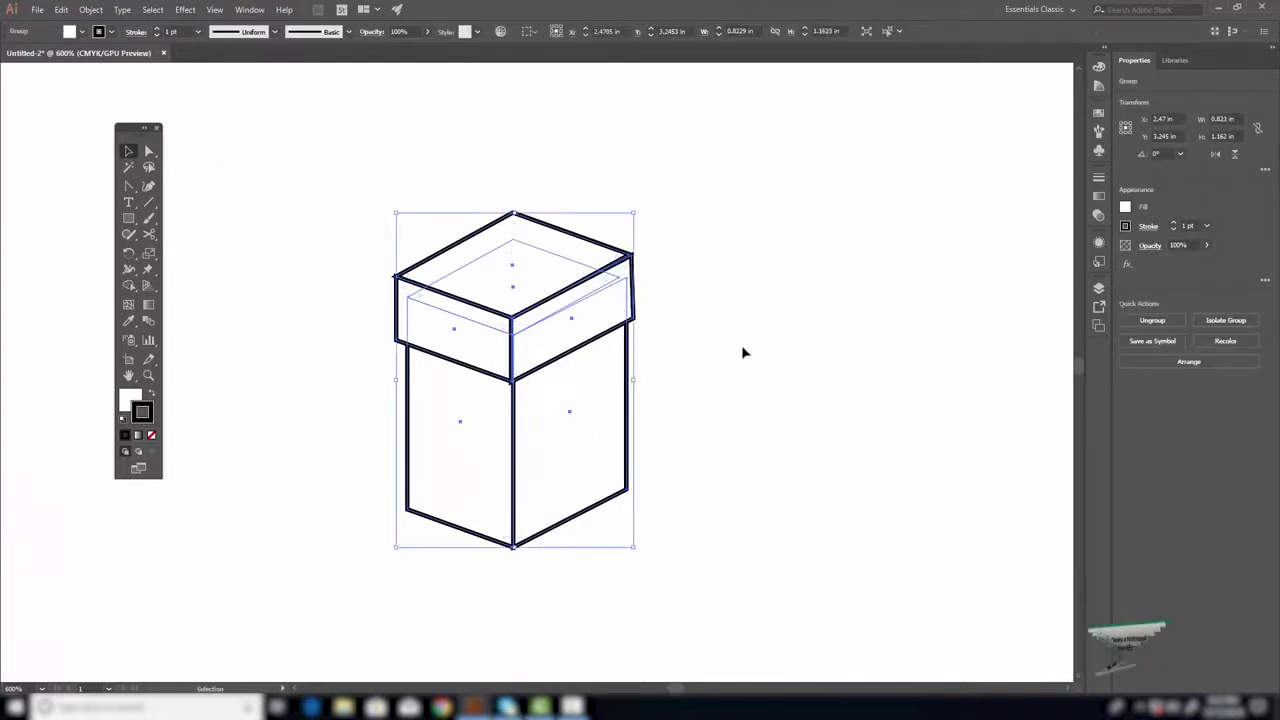
Move the grouped box slightly up and right, zoom out to 400%, and deselect.
click(743, 352)
drag(485, 306, 509, 238)
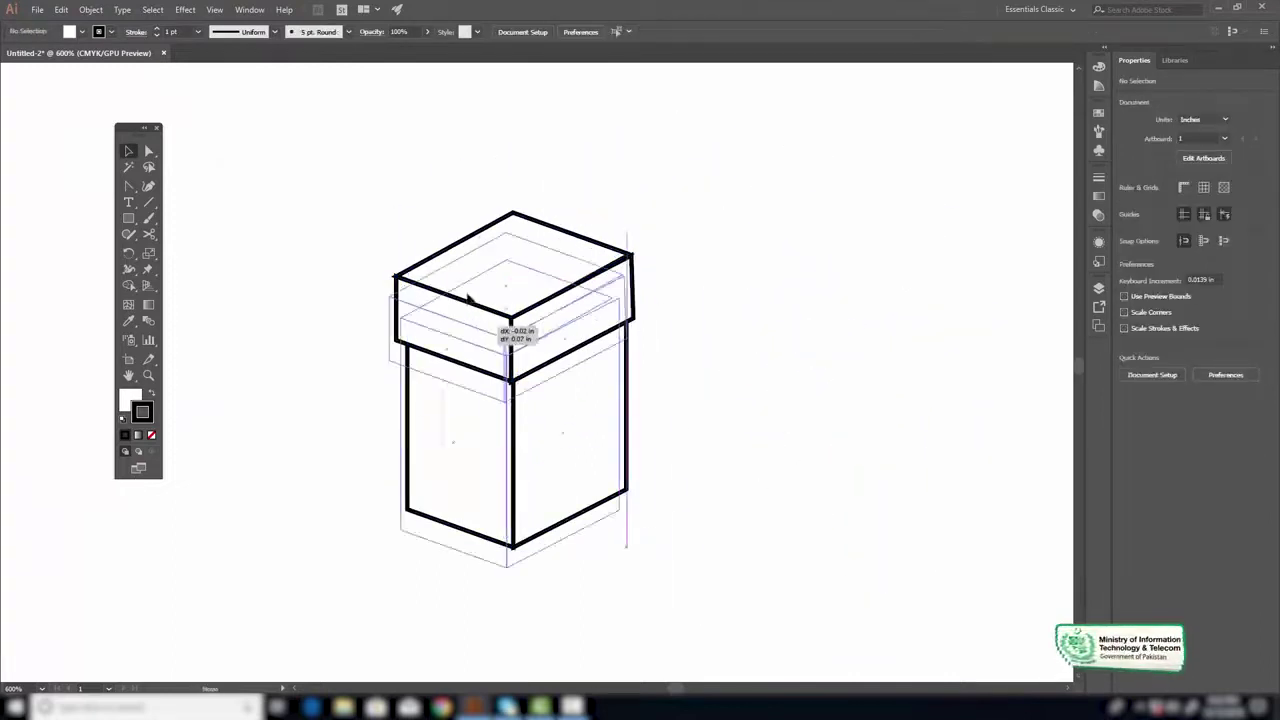
key(z)
drag(563, 380, 553, 398)
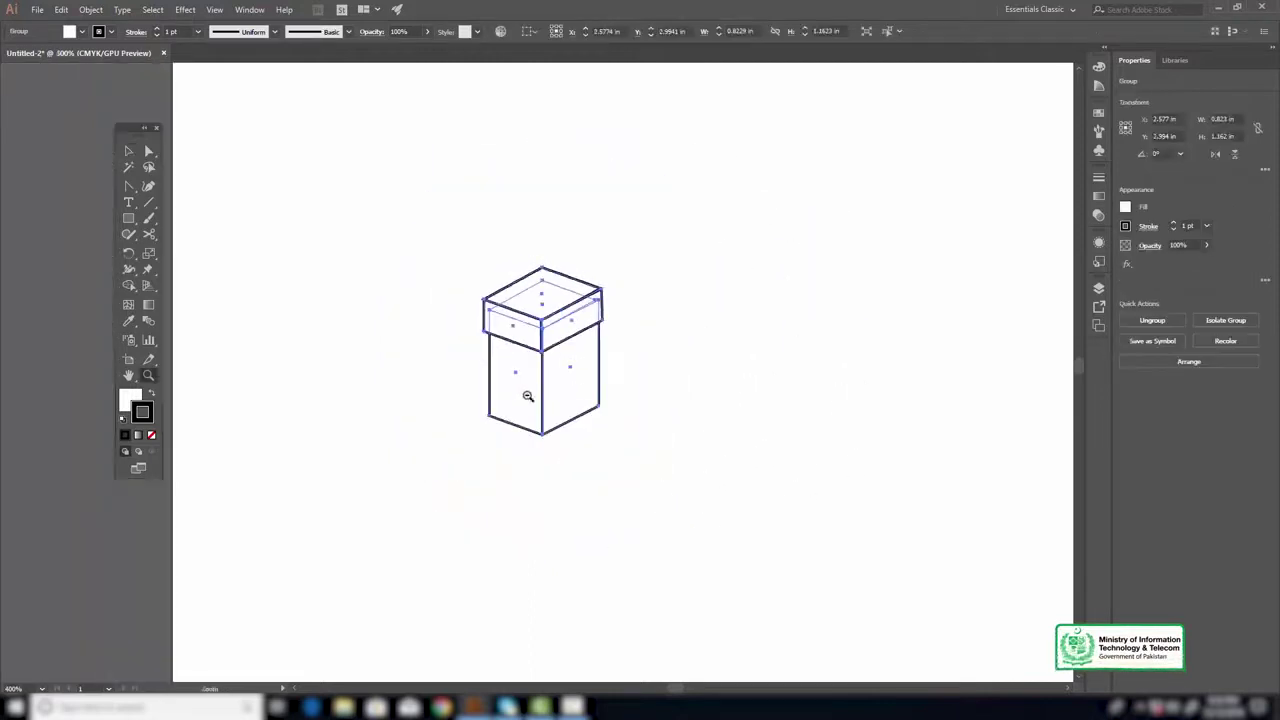
drag(537, 354, 539, 356)
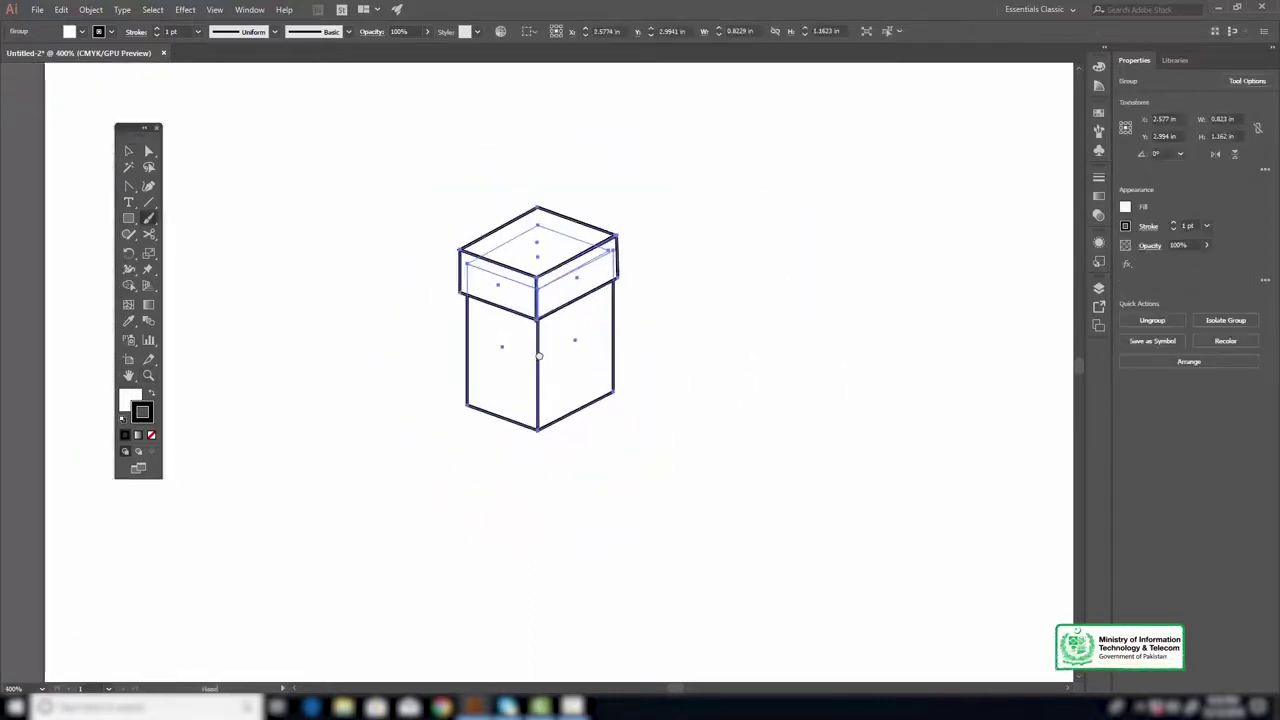
click(705, 275)
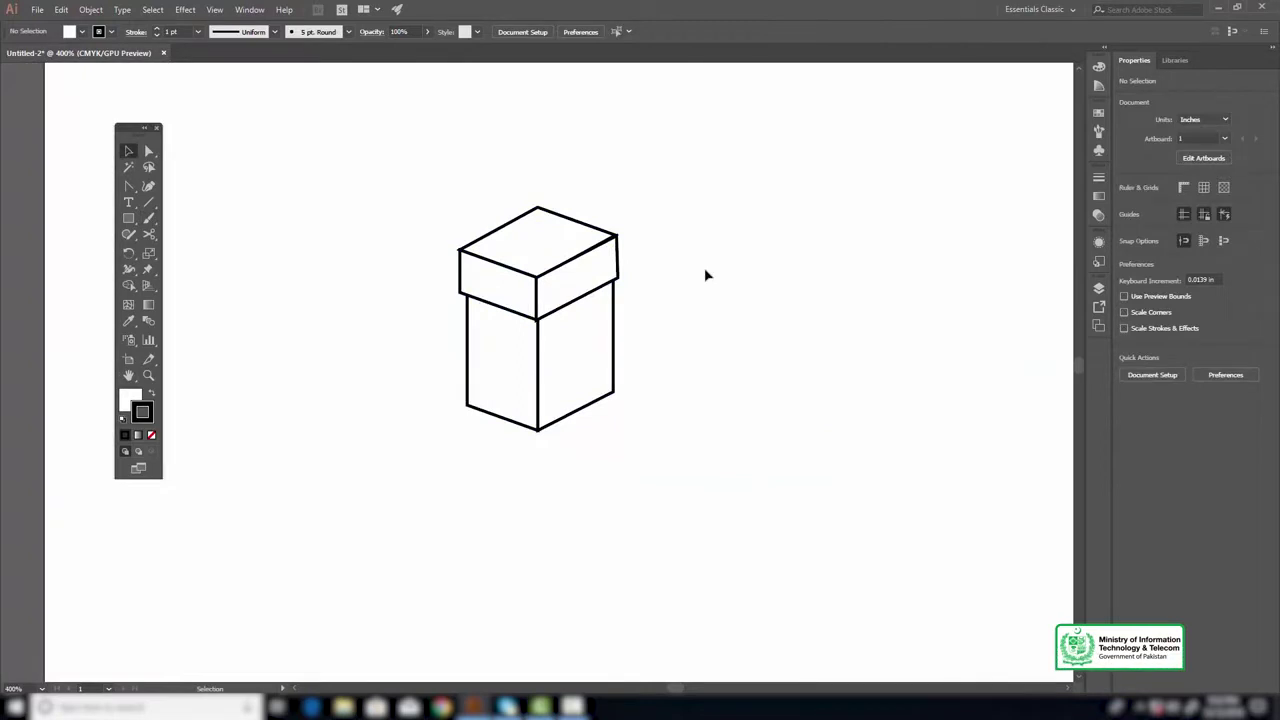